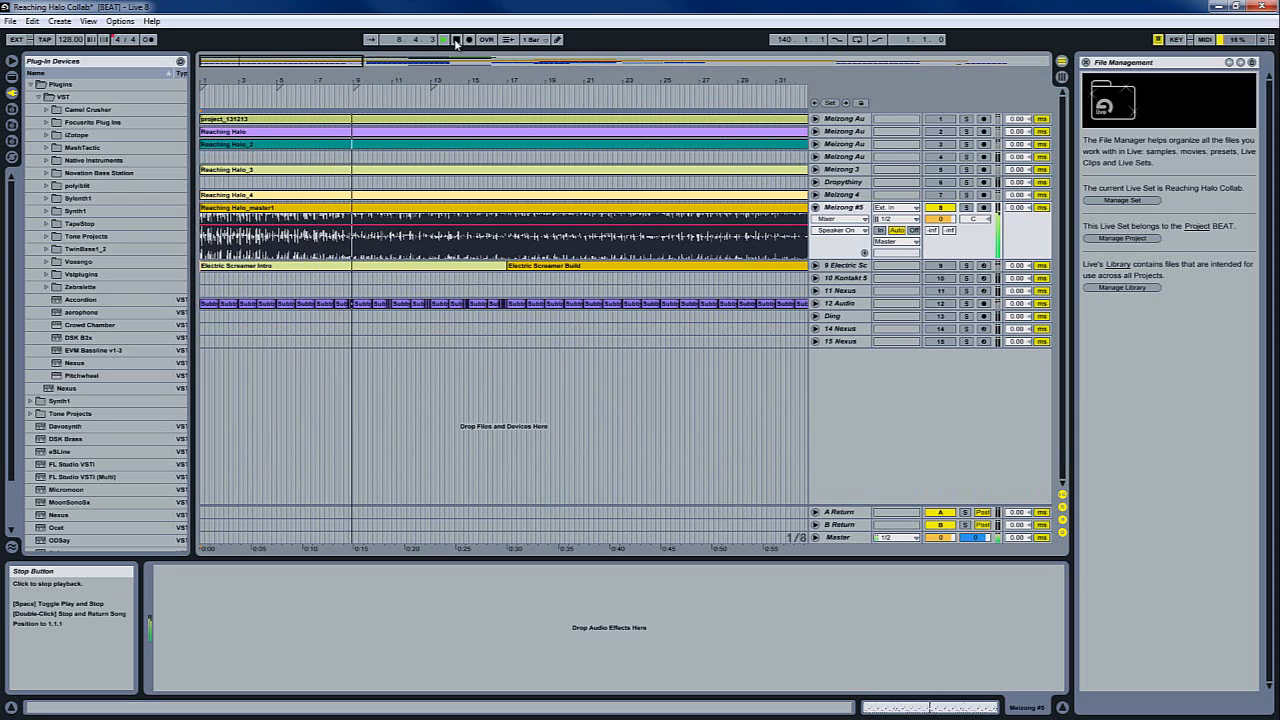
Step: Stop playback, and open the first project_131213 clip's sample with its track unfolded
left_click(455, 40)
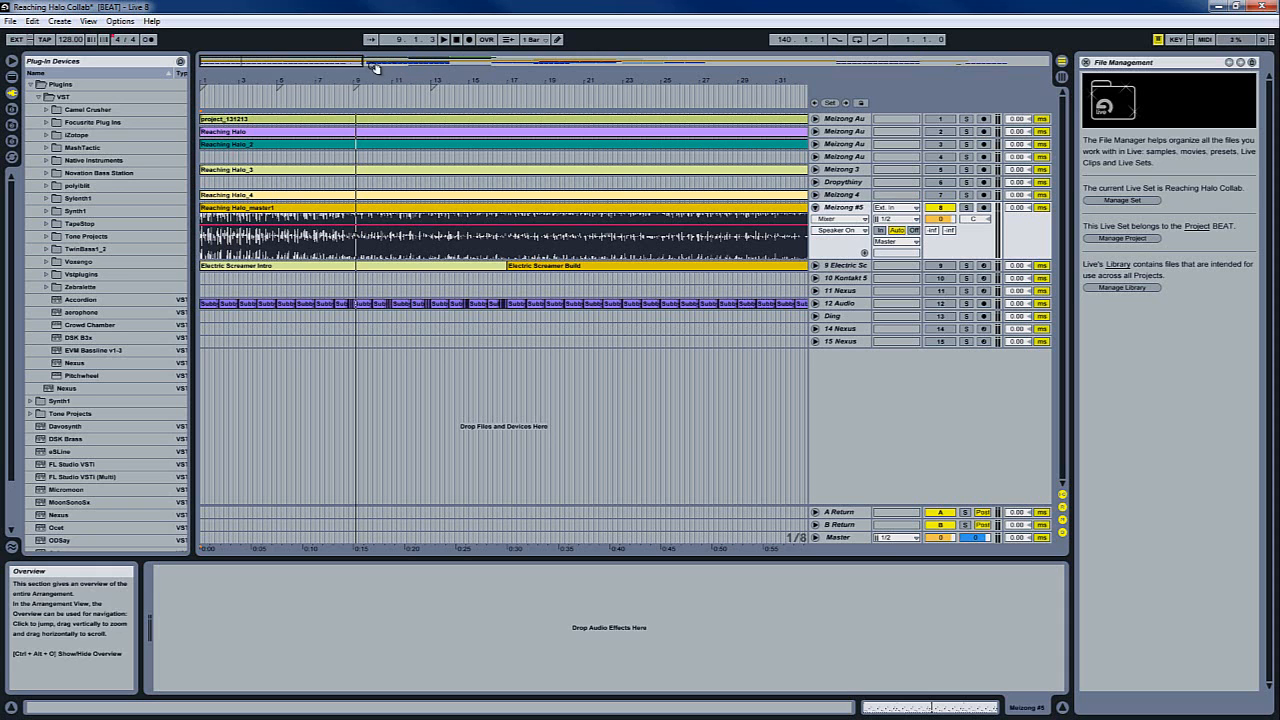
left_click_drag(363, 62, 521, 73)
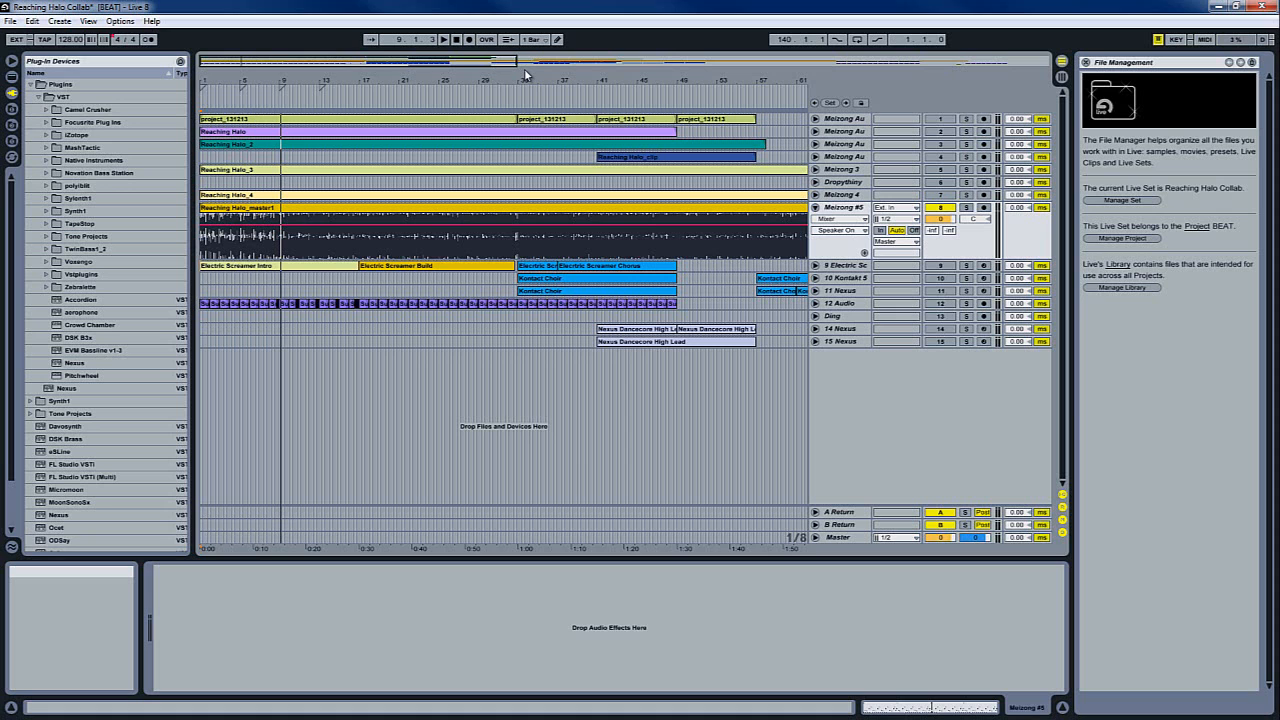
left_click(468, 121)
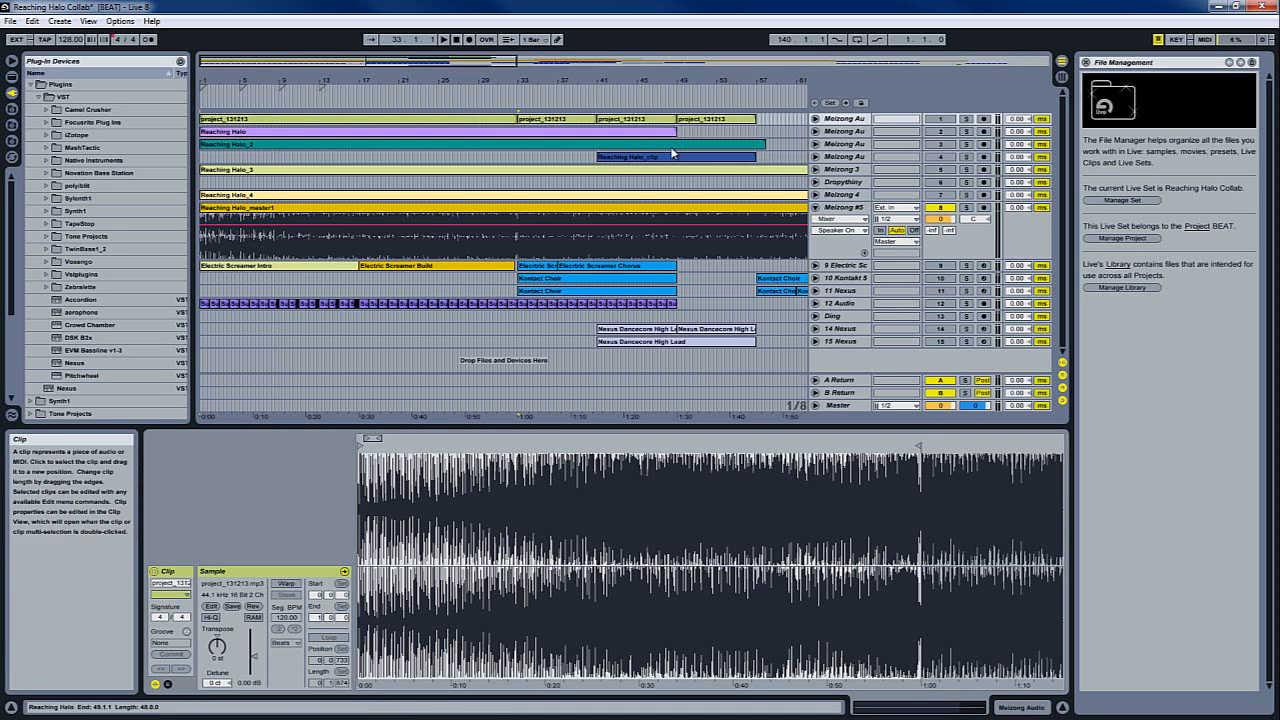
left_click(815, 119)
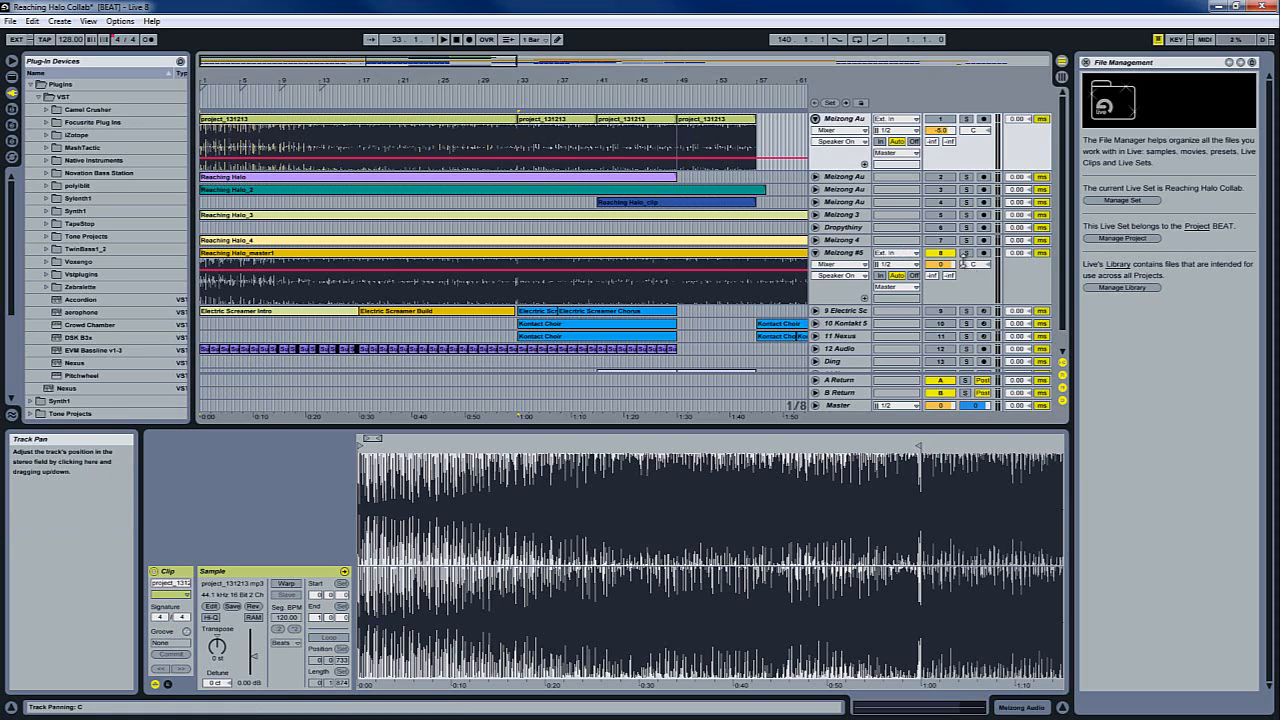
Step: Mute track 8 and A Return, and play the arrangement with track 1 activated
left_click(940, 380)
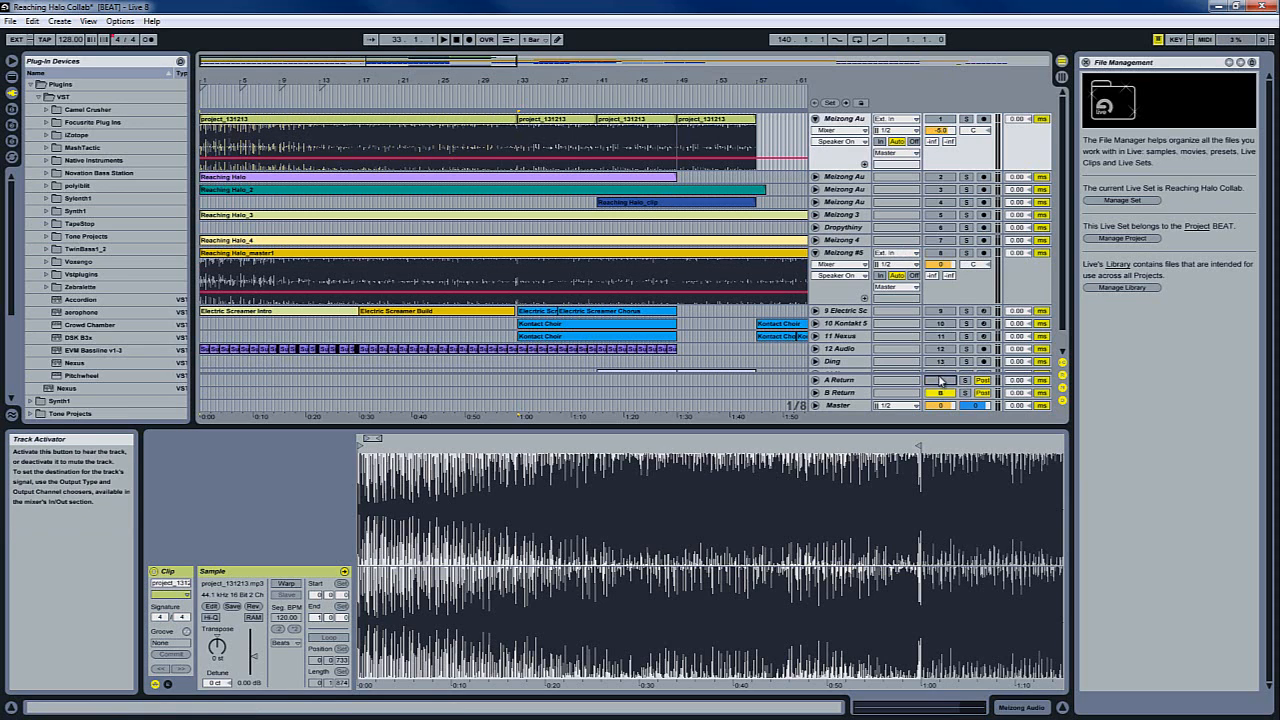
left_click(815, 118)
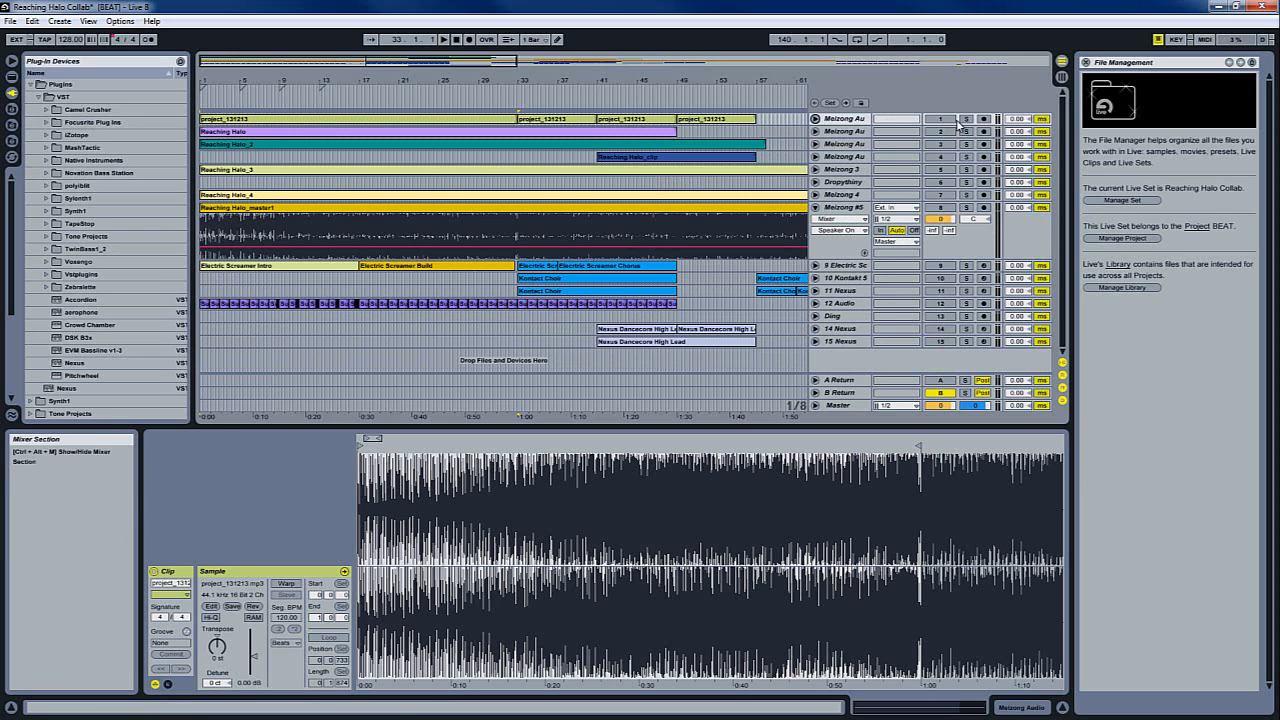
left_click(815, 118)
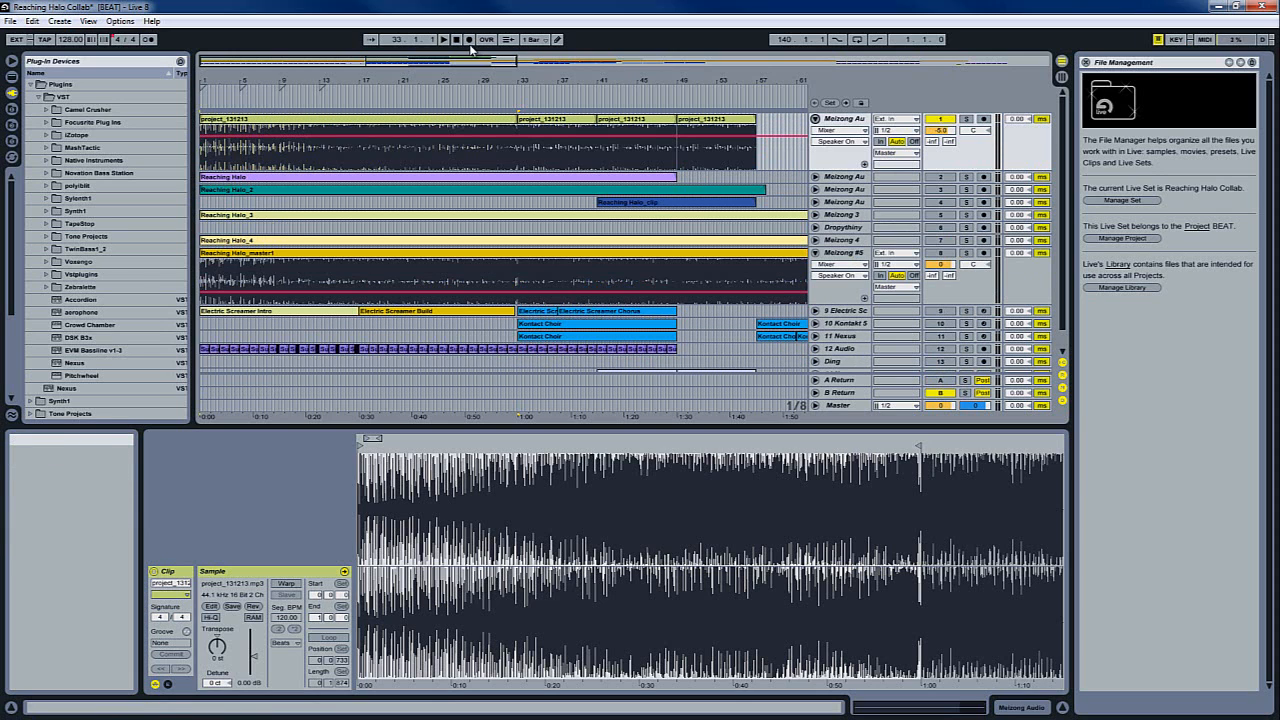
left_click(446, 40)
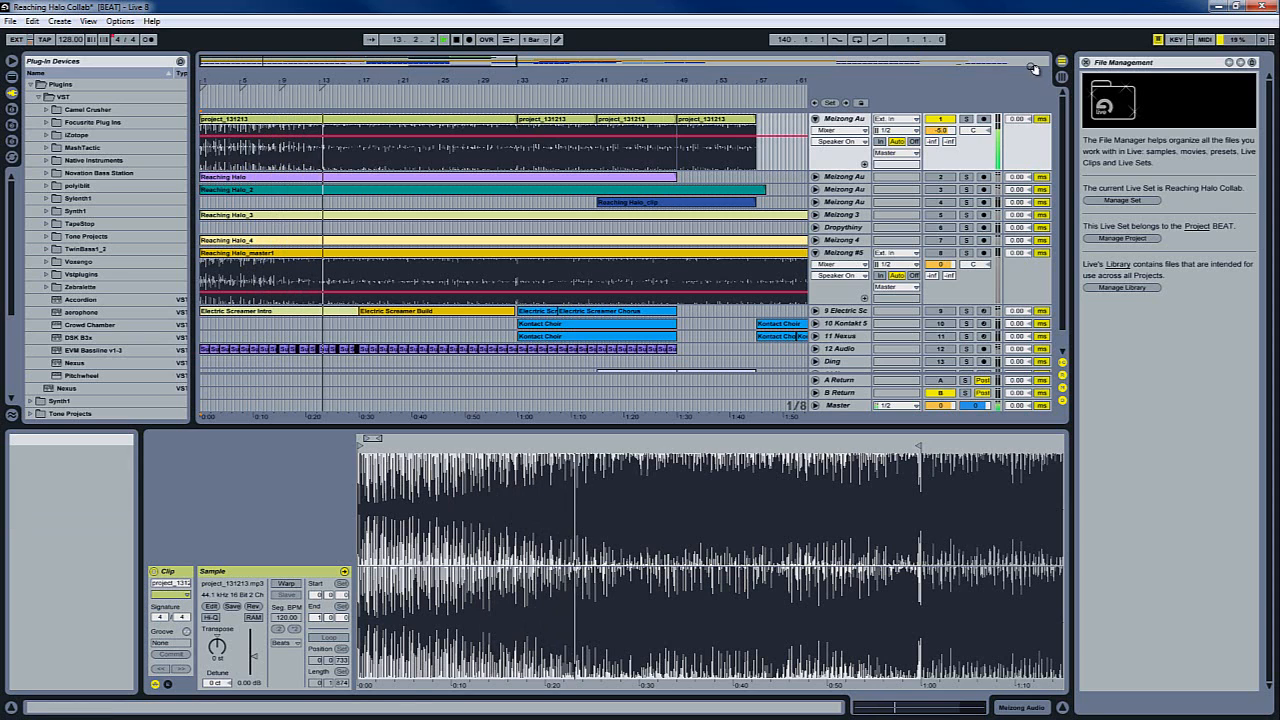
Step: Set track 1's volume to -1.0 in Session View and return to the Arrangement View
key("Tab")
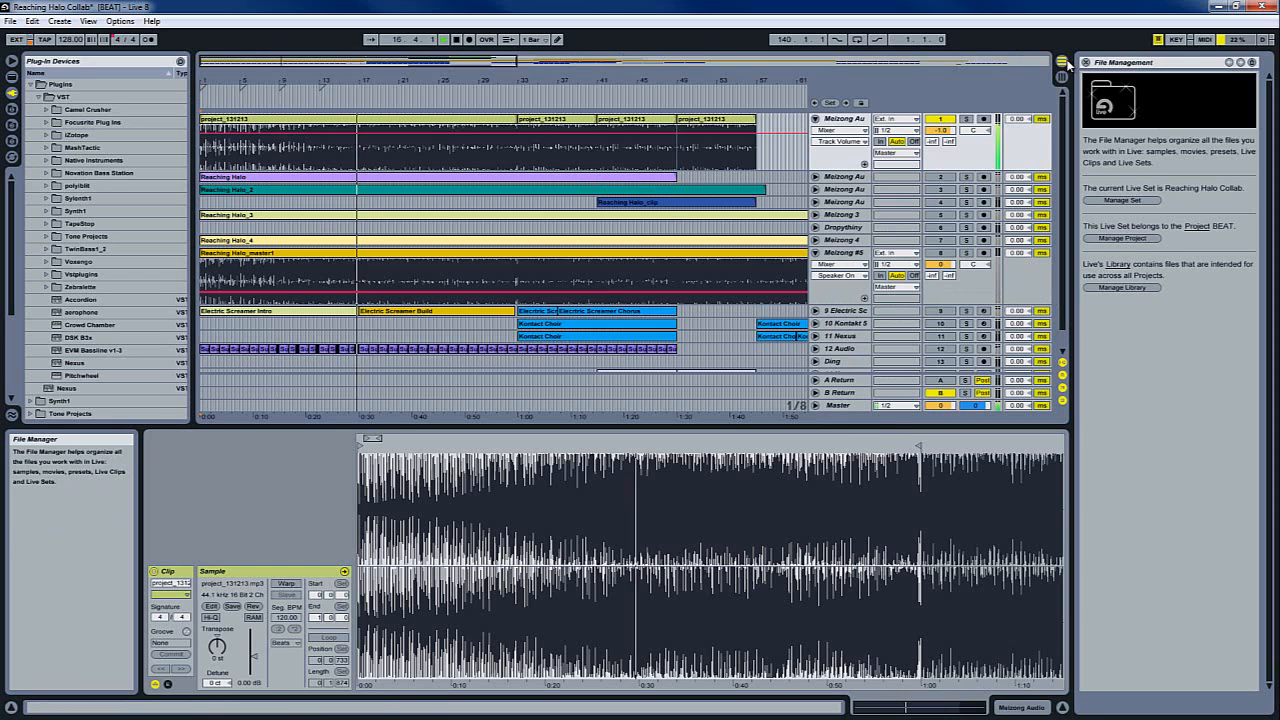
left_click(1062, 63)
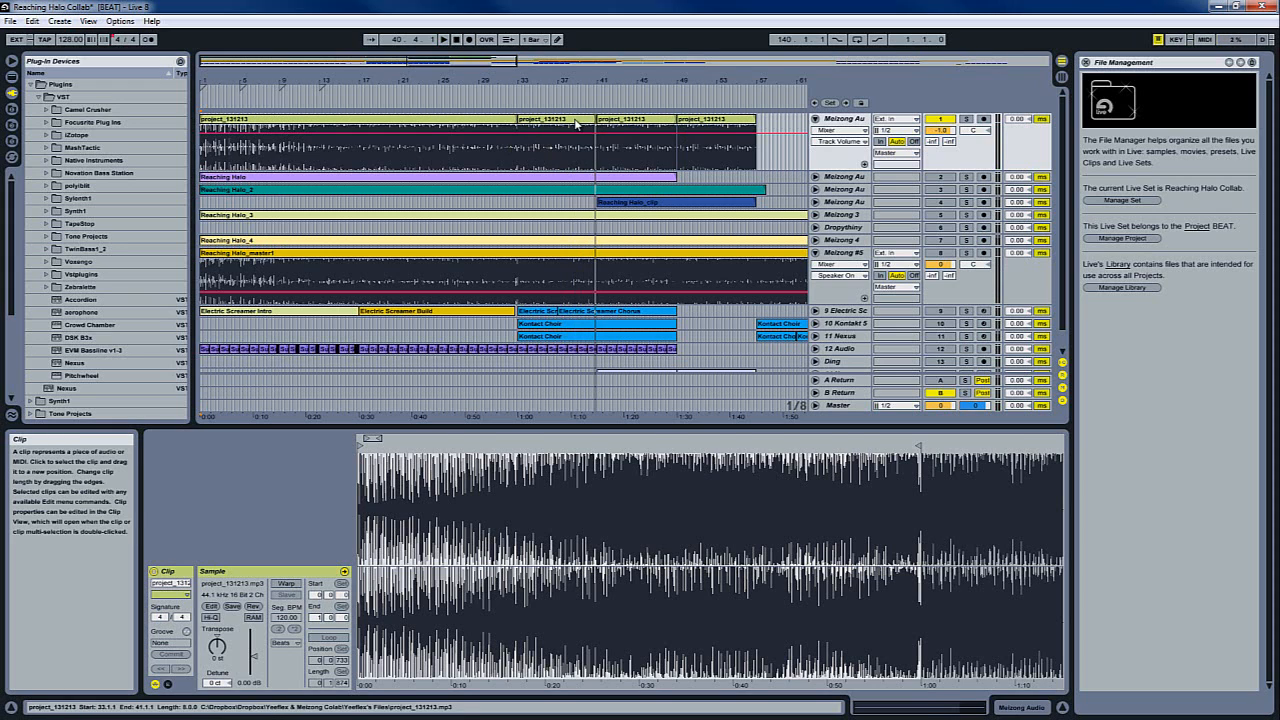
Step: Fold track 1 and display the device chain of track 9, Electric Screamer
left_click(727, 121)
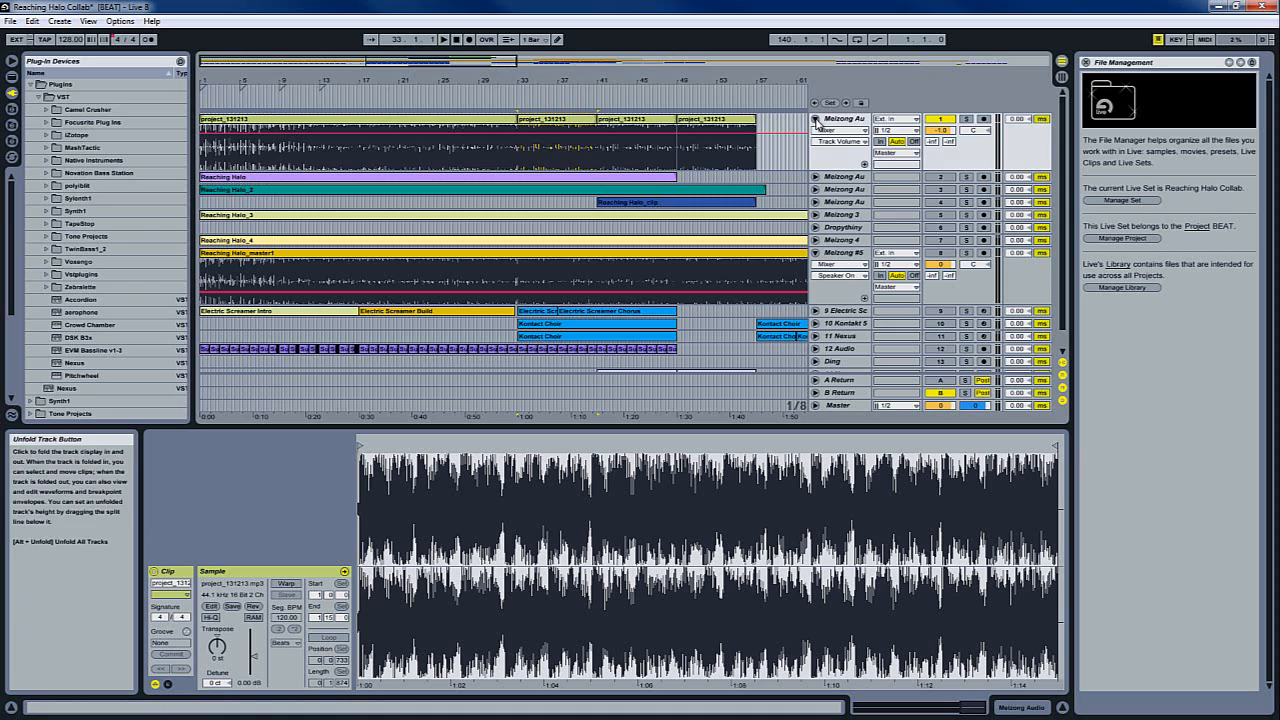
left_click(815, 118)
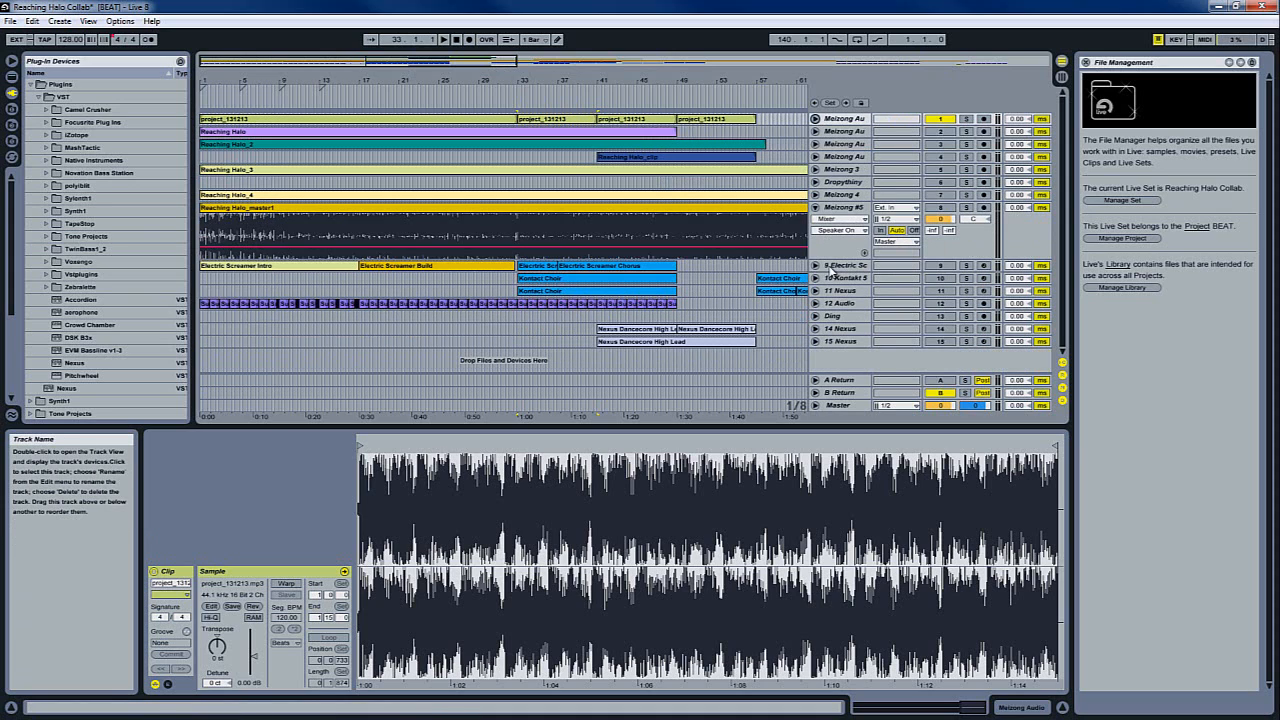
left_click(829, 267)
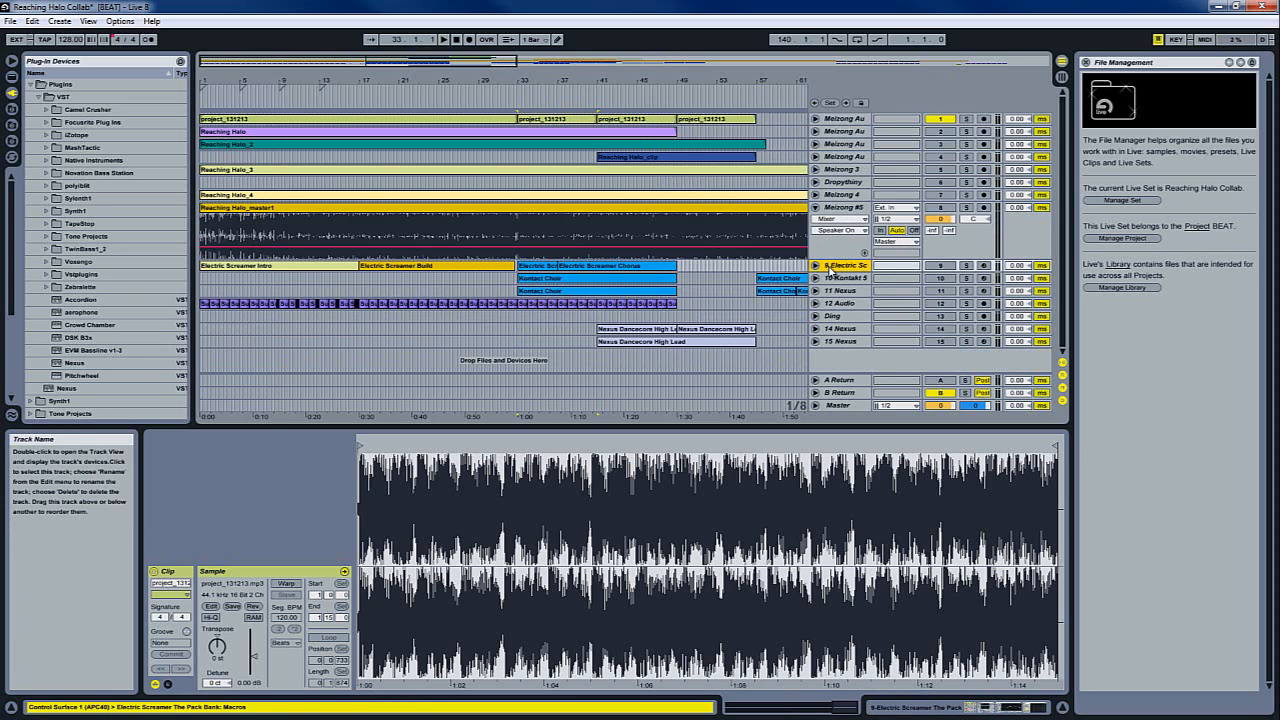
double_click(829, 268)
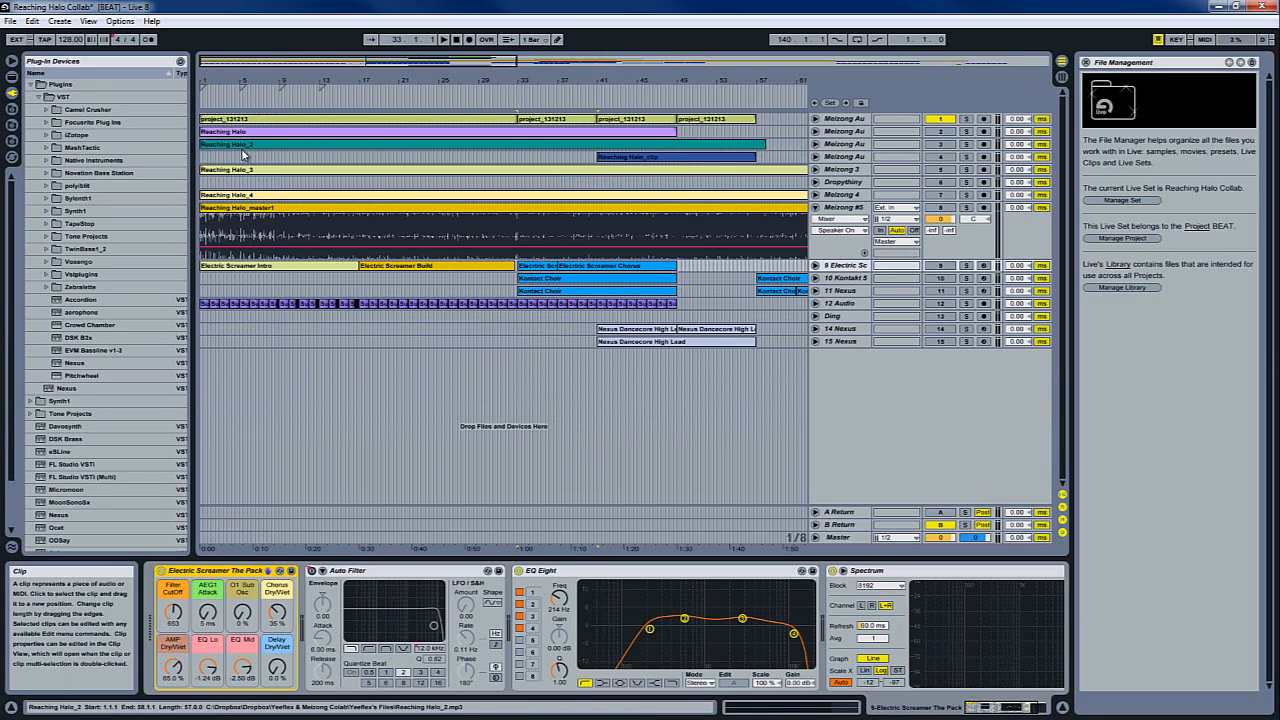
Step: Show the Live Devices browser, and unfold track 9 with the Electric Screamer Intro clip's notes open
left_click(11, 77)
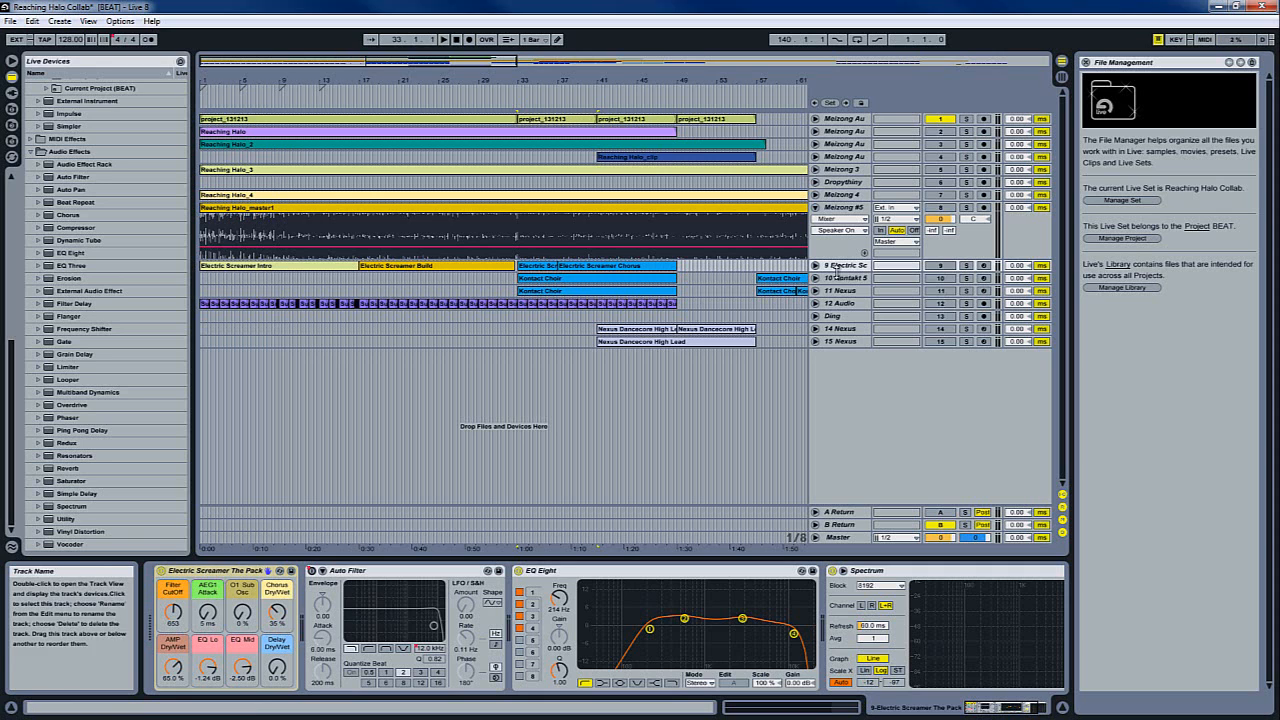
left_click(815, 265)
double_click(325, 272)
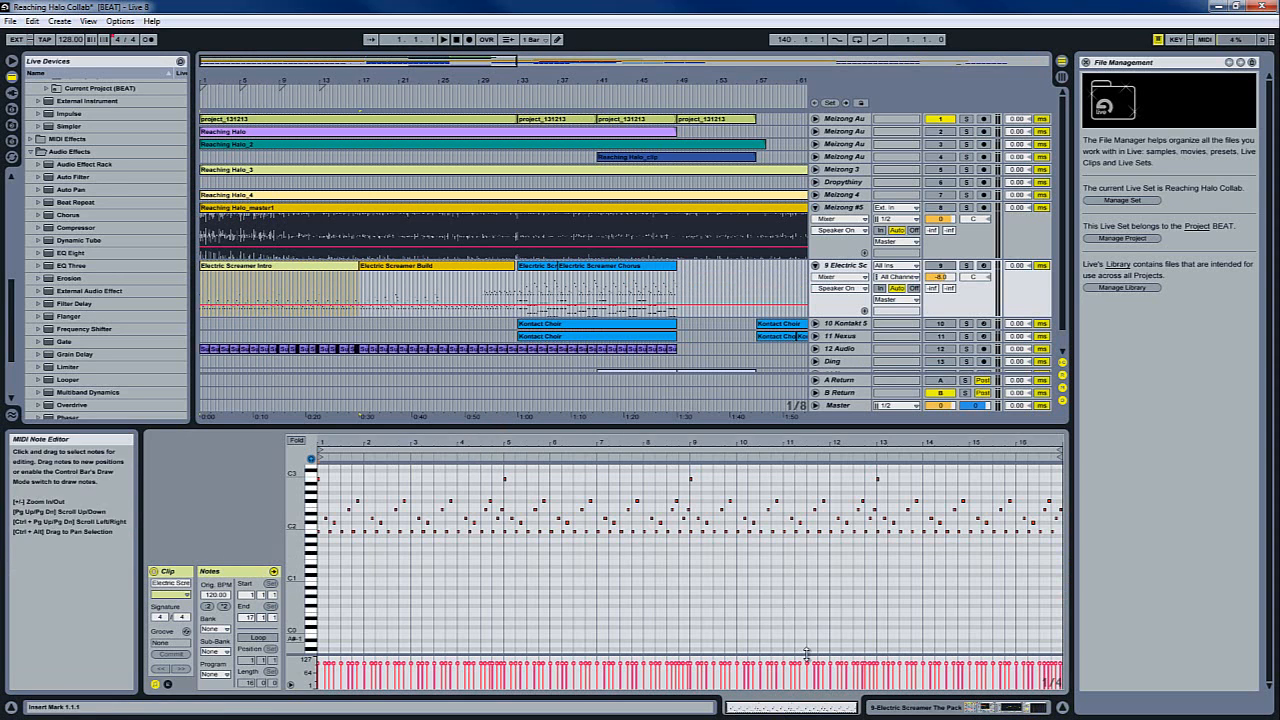
Step: Mute track 1 and activate track 9, playing its intro and the section from about bar 15 with its device chain shown
left_click(941, 266)
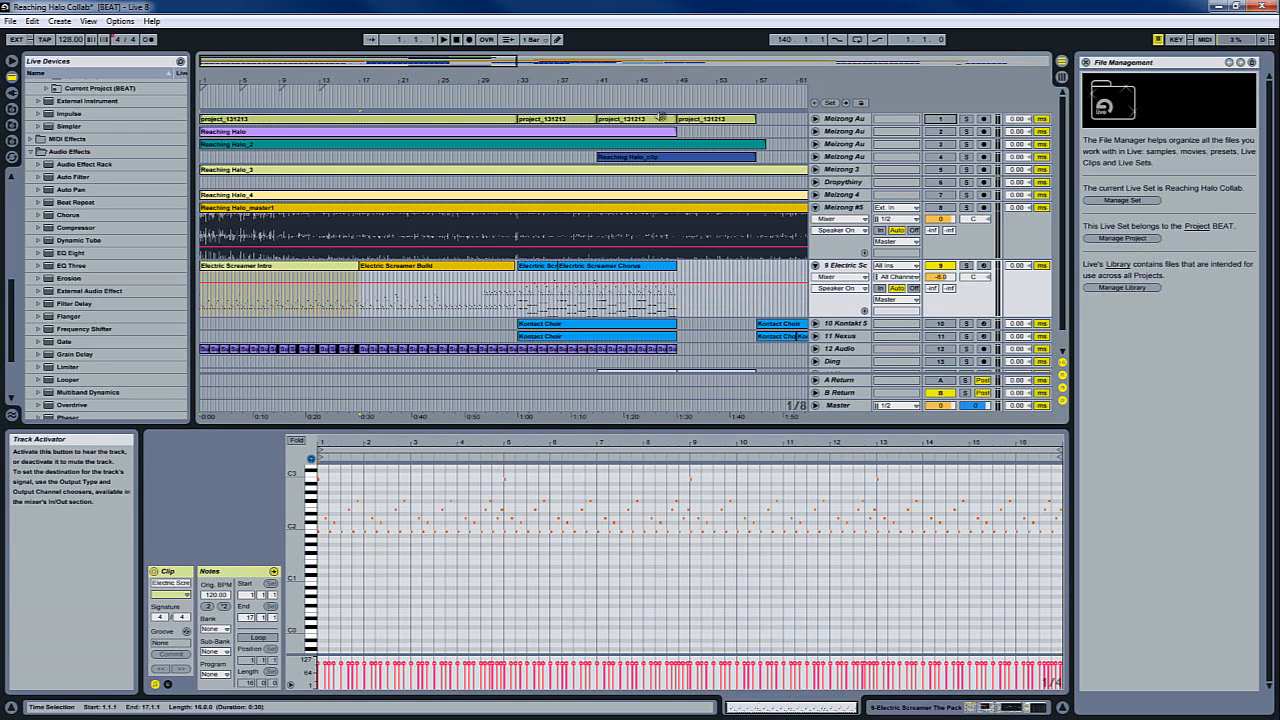
left_click(445, 40)
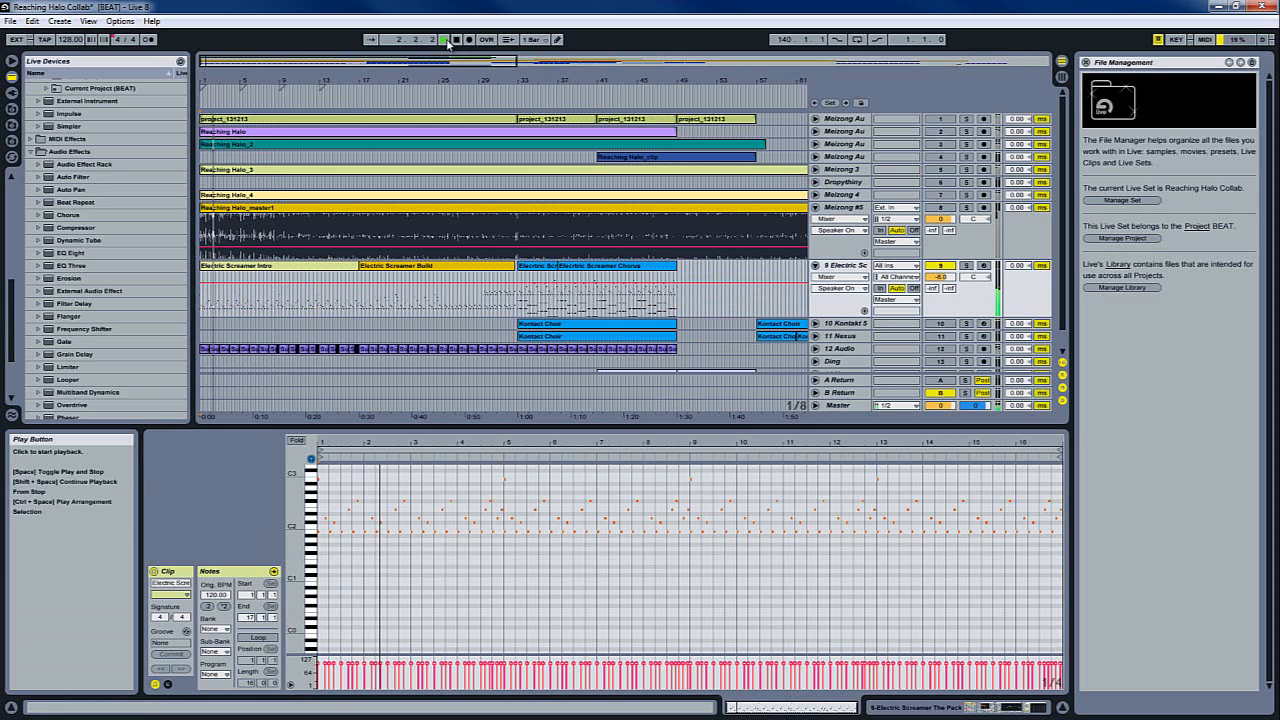
double_click(855, 268)
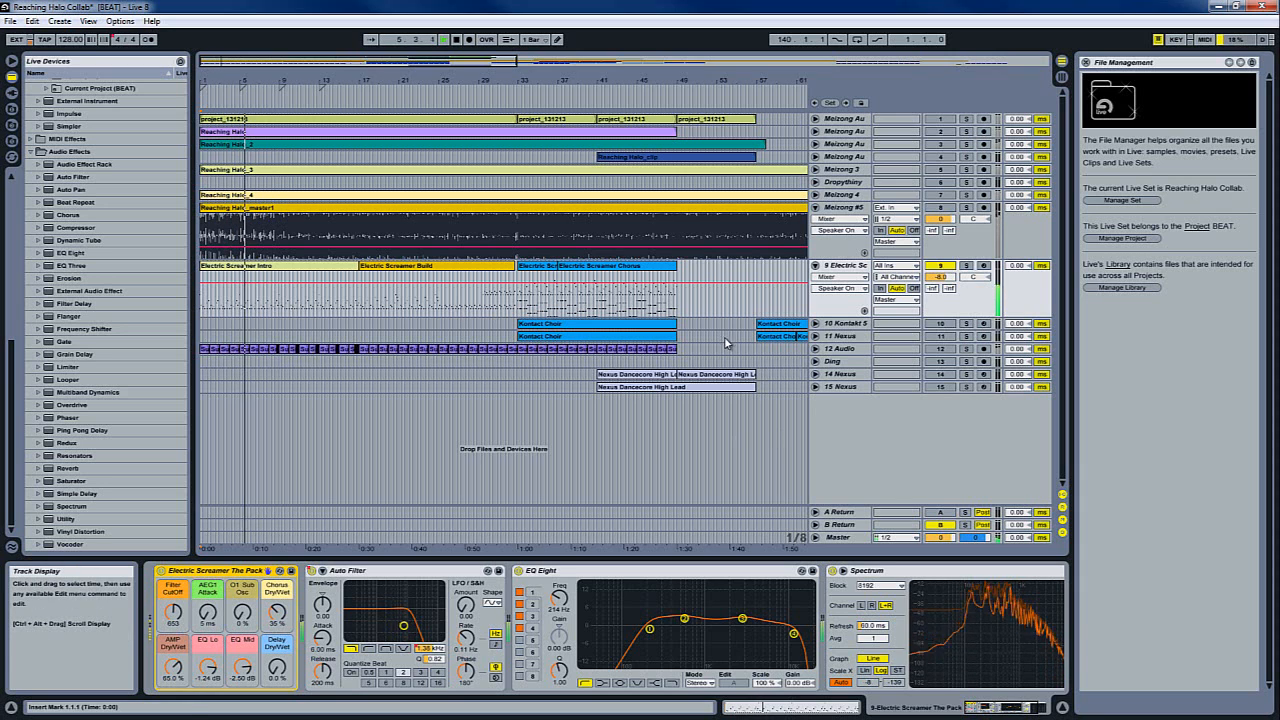
left_click(345, 102)
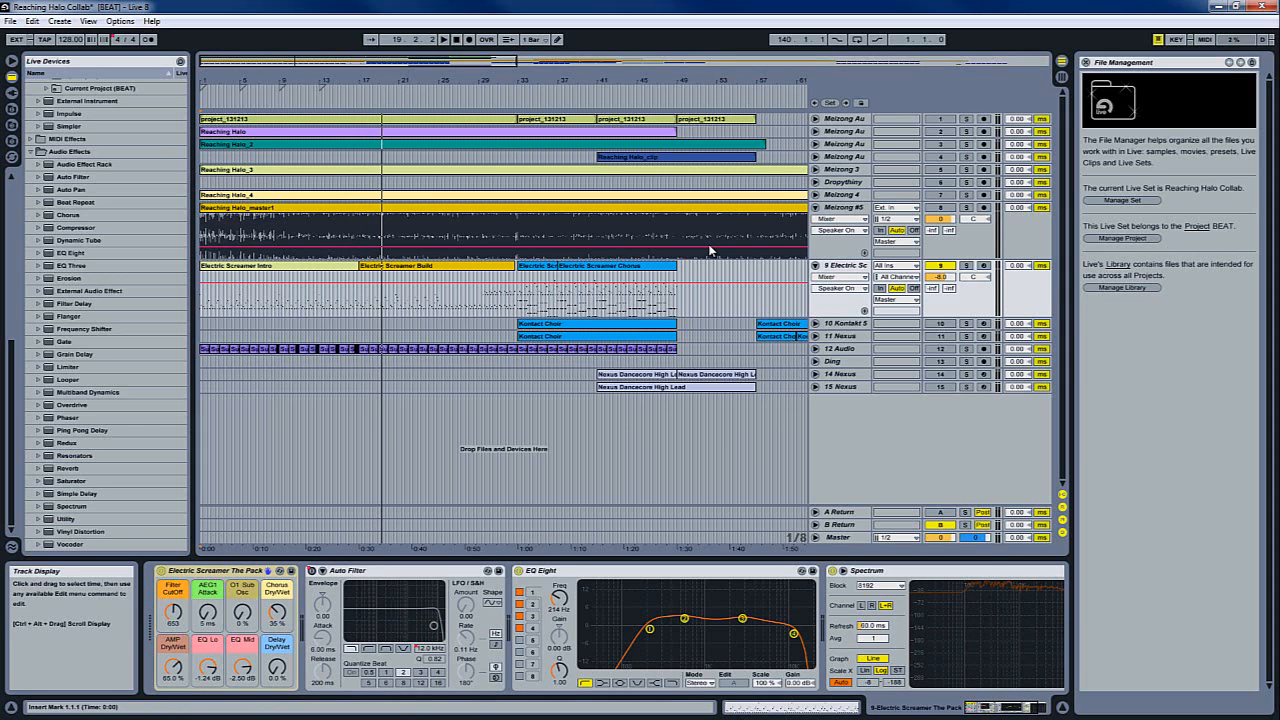
Step: Activate the two Kontact Choir tracks, 10 Kontakt and 11 Nexus, and unfold both
left_click(940, 340)
left_click(815, 323)
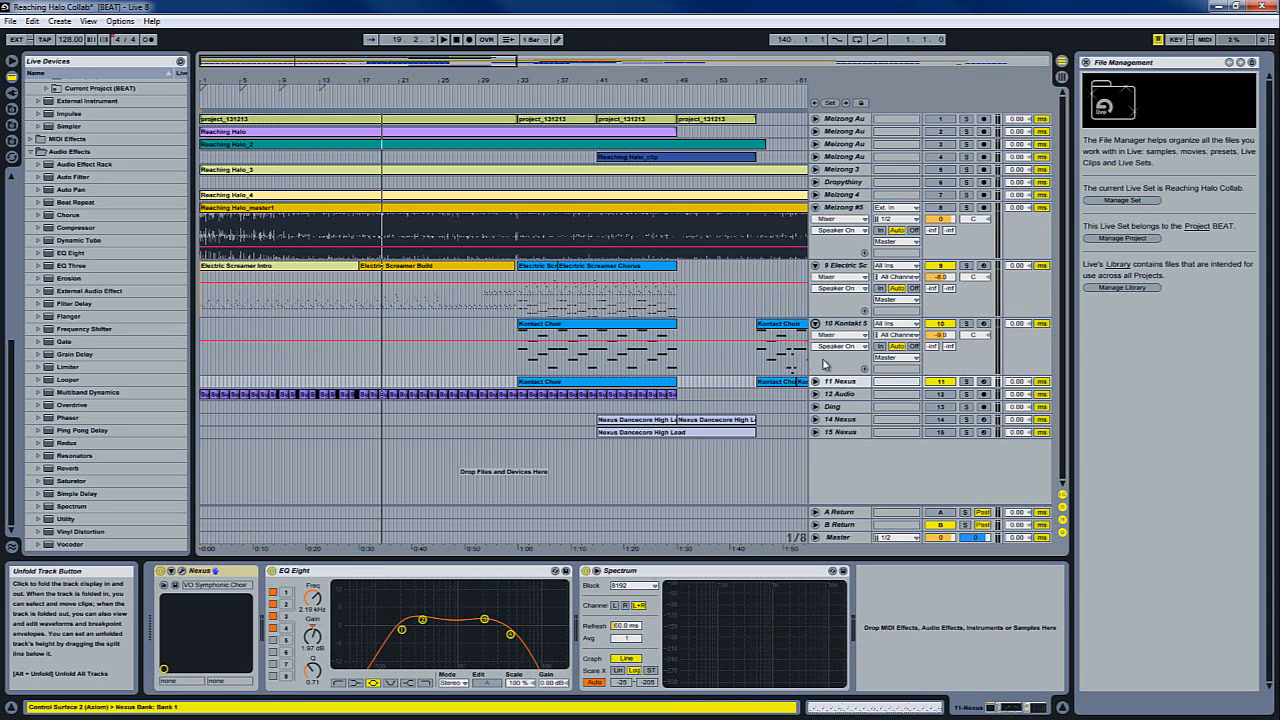
left_click(815, 381)
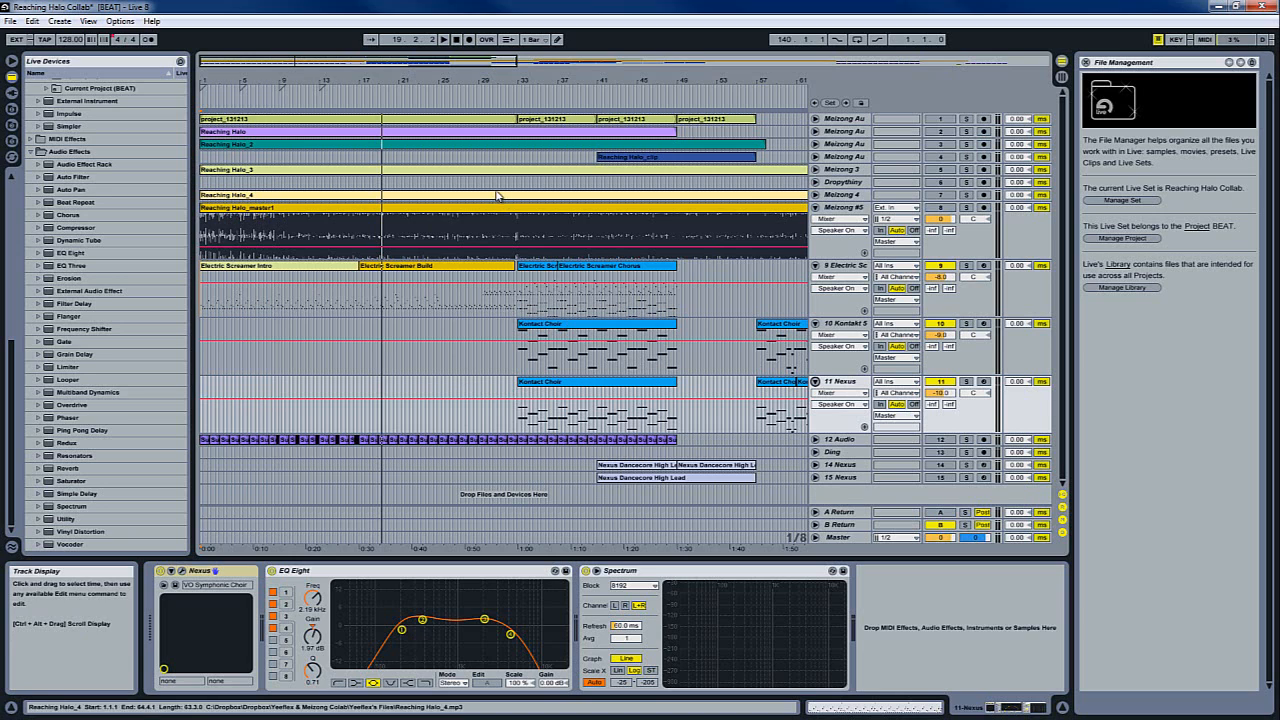
Step: Play the arrangement from about bar 28, activating tracks 14 Nexus and 15 Nexus during playback, and stop it
left_click(474, 98)
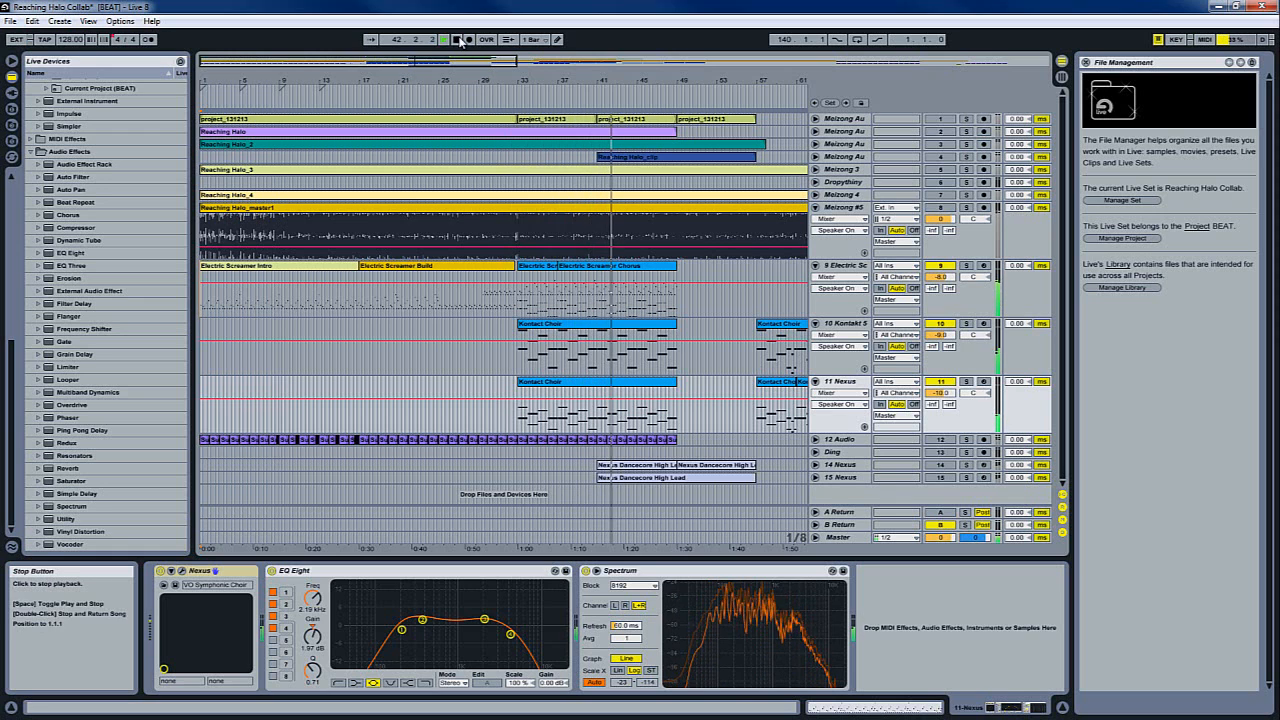
left_click(474, 66)
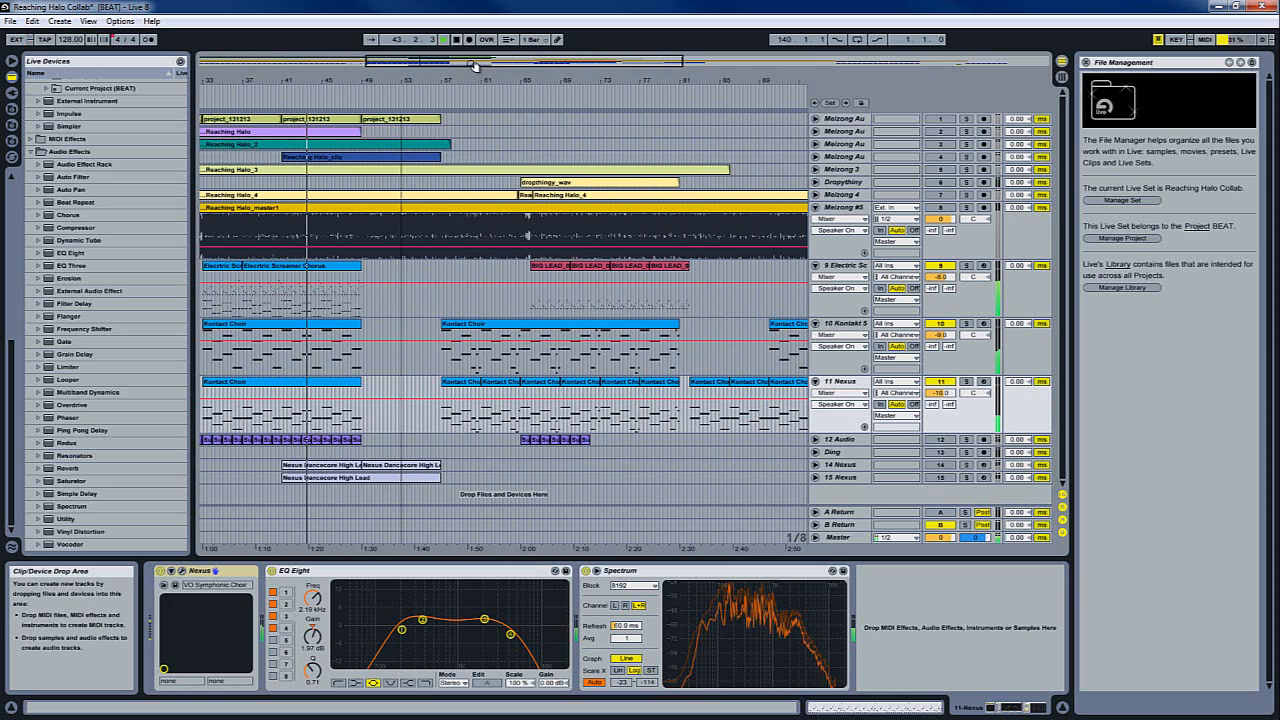
left_click_drag(475, 66, 391, 66)
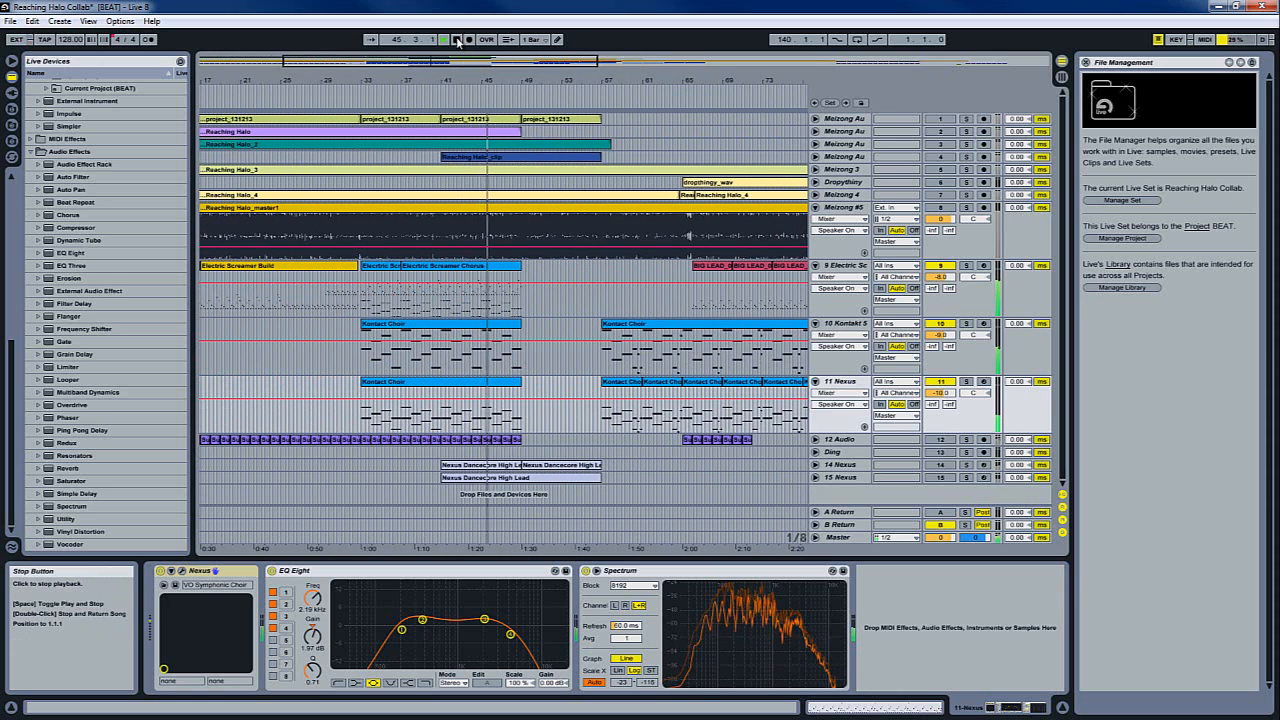
left_click(940, 465)
left_click(940, 477)
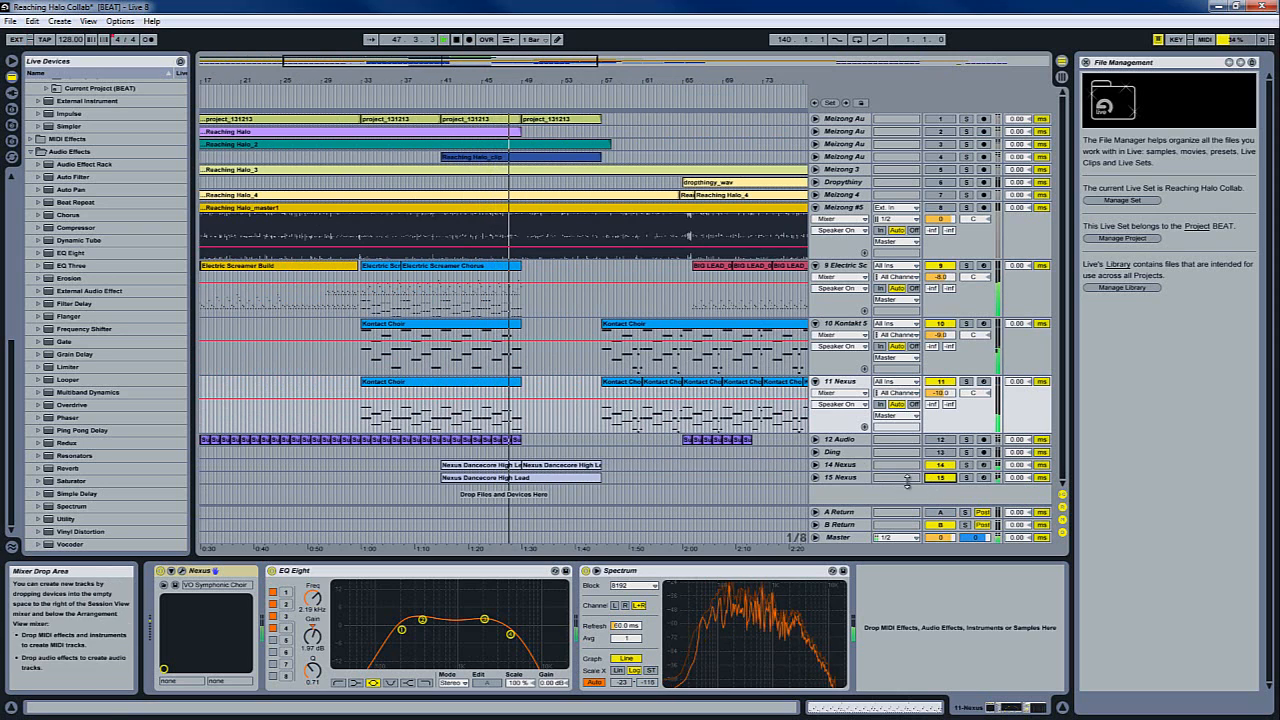
left_click(455, 41)
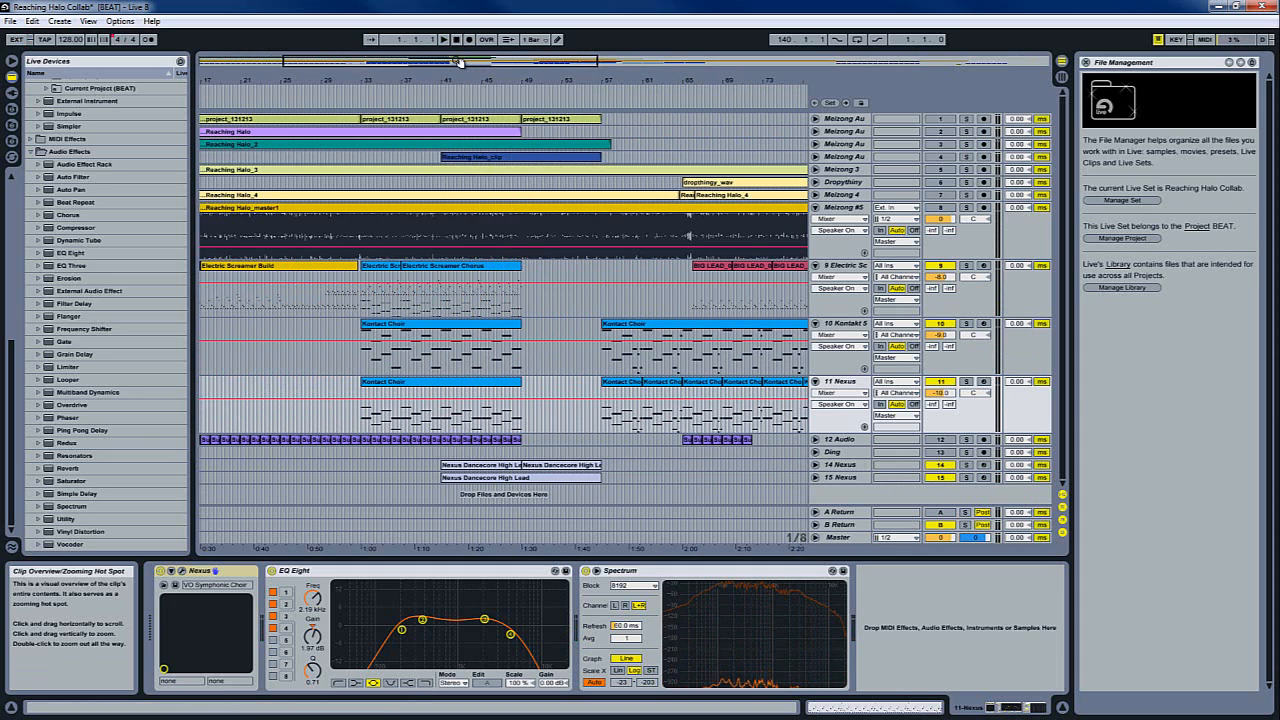
Step: Move the two Nexus Dancecore High Lead tracks directly below 11 Nexus and unfold both
left_click(840, 464)
left_click_drag(838, 441, 840, 449)
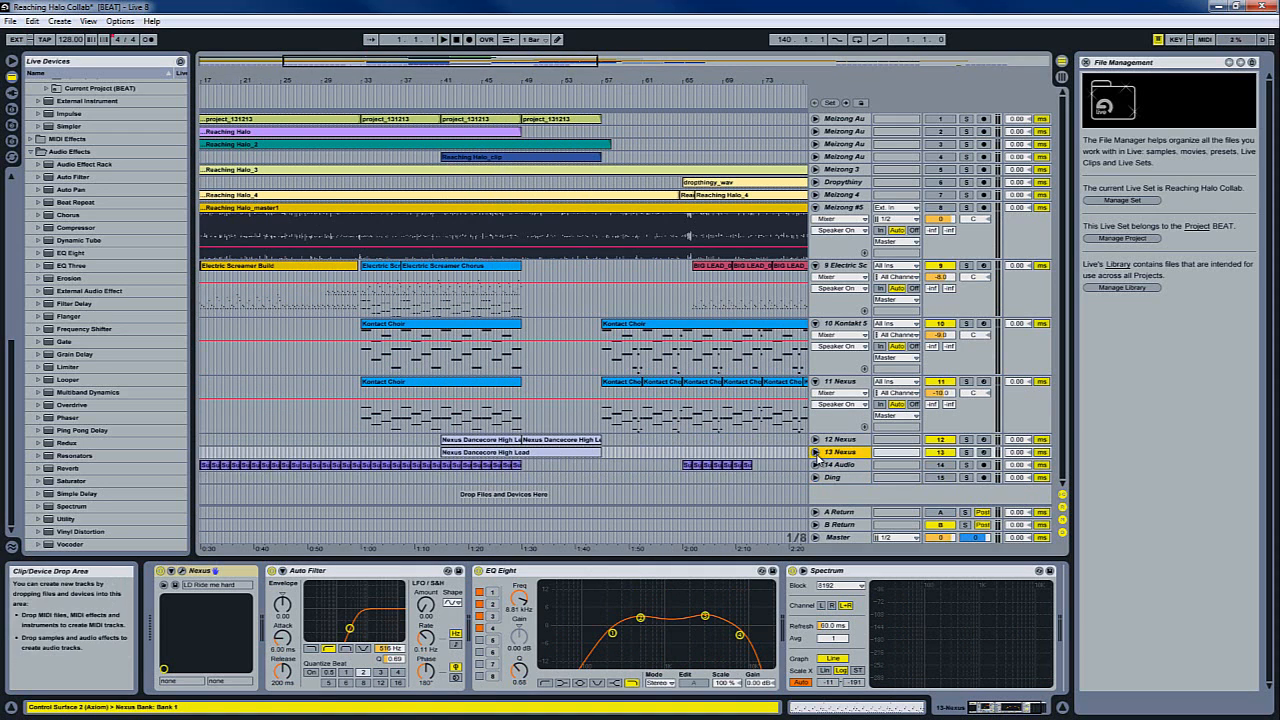
left_click(815, 453)
left_click(815, 440)
Step: Listen to the active synth, choir and lead tracks together from about bar 40, and stop playback
scroll(597, 477, "down", 3)
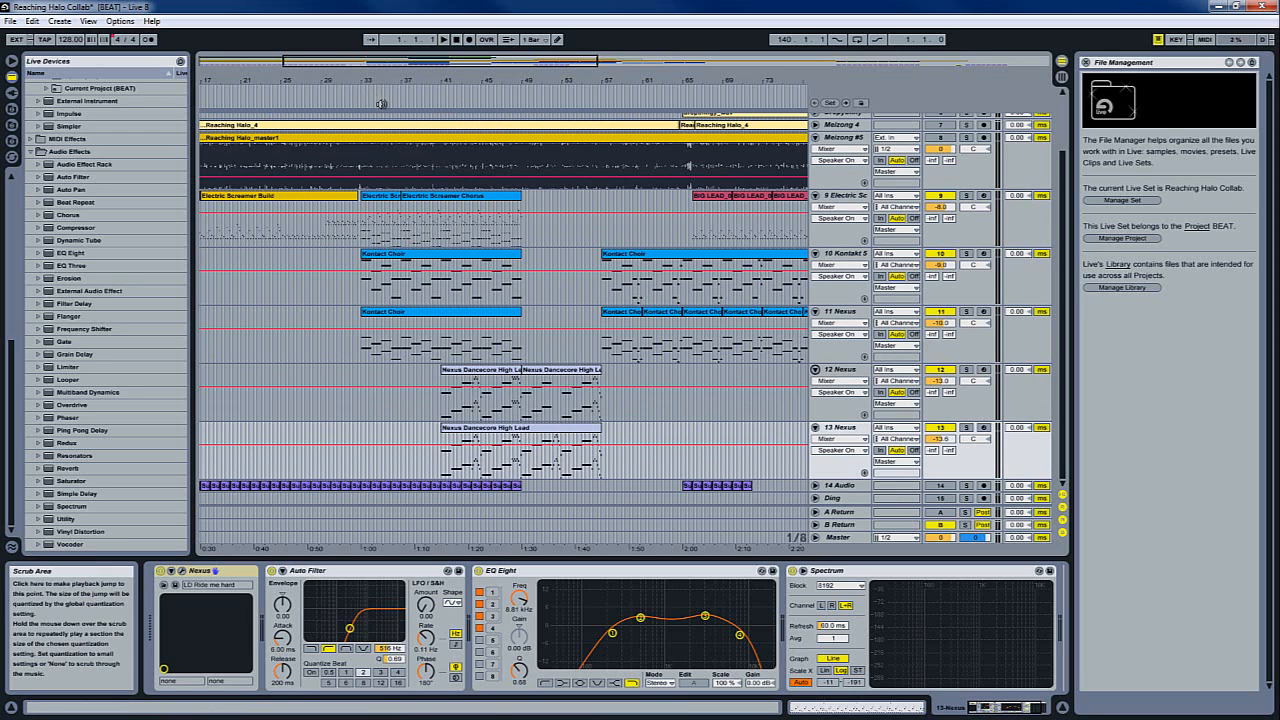
left_click(433, 98)
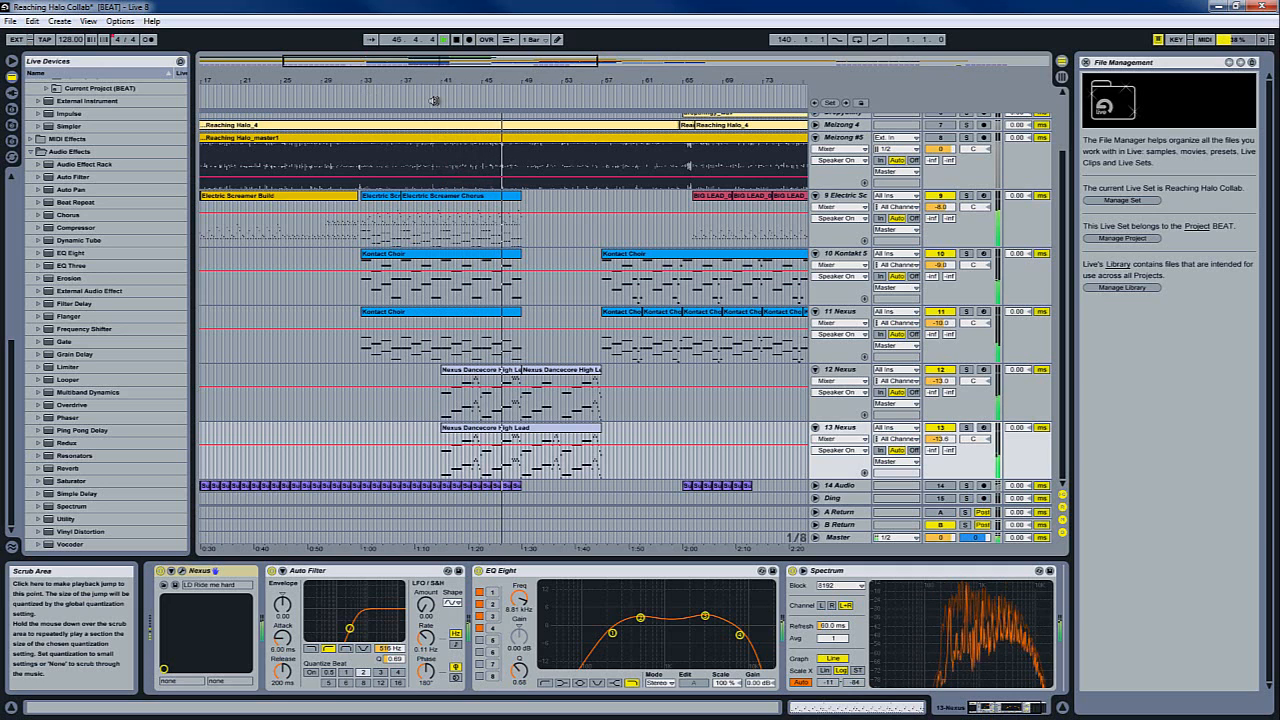
left_click(456, 40)
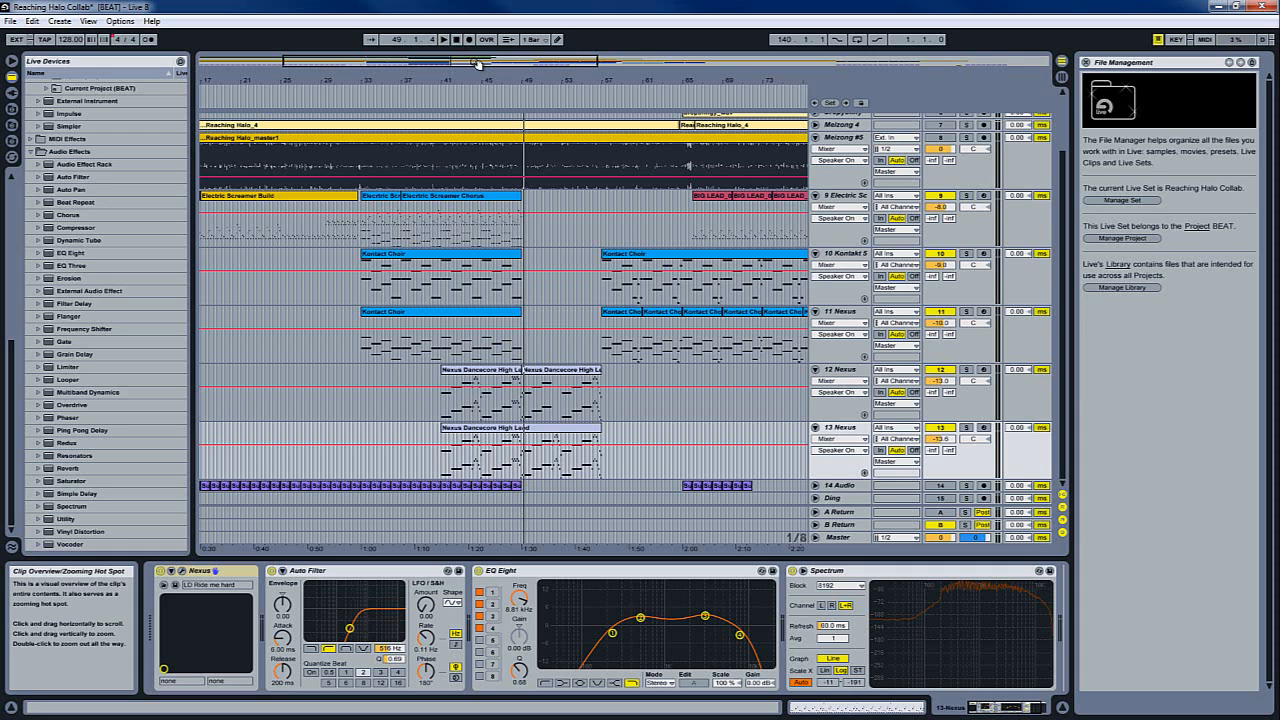
Step: Fold the track holding Reaching Halo_master1 and examine the section with the BIG LEAD clips
scroll(635, 313, "up", 3)
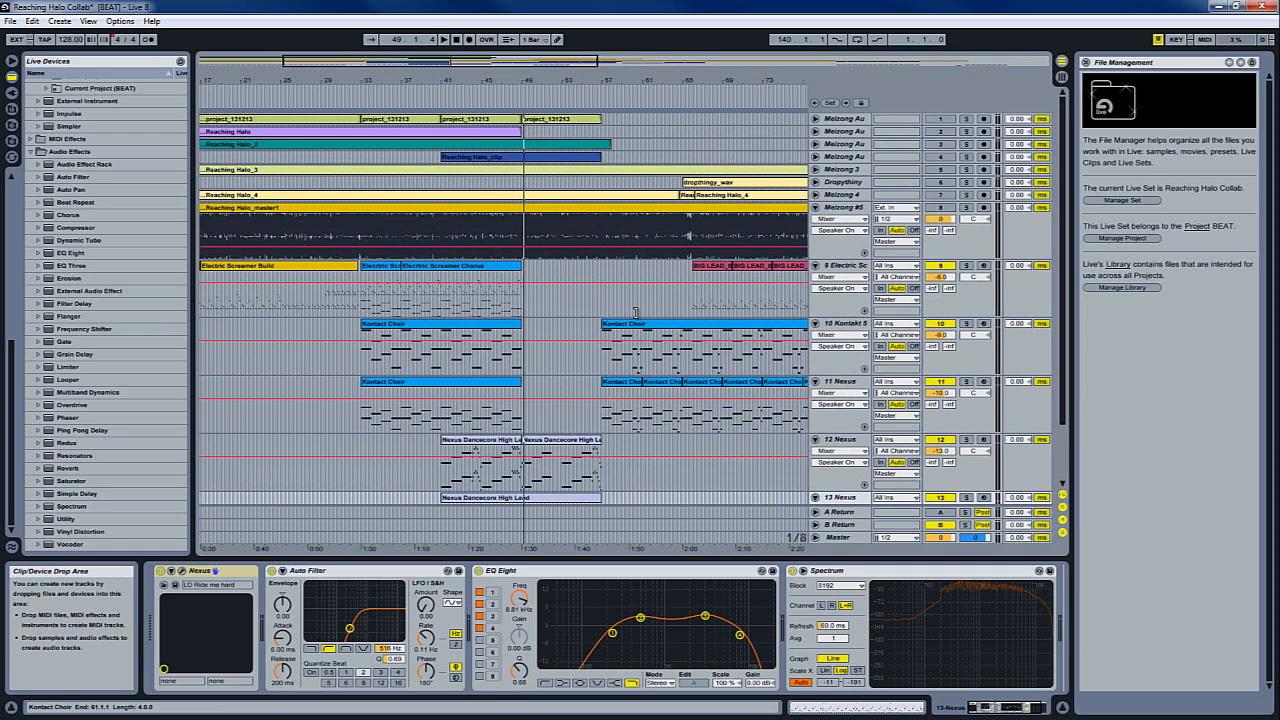
left_click(815, 210)
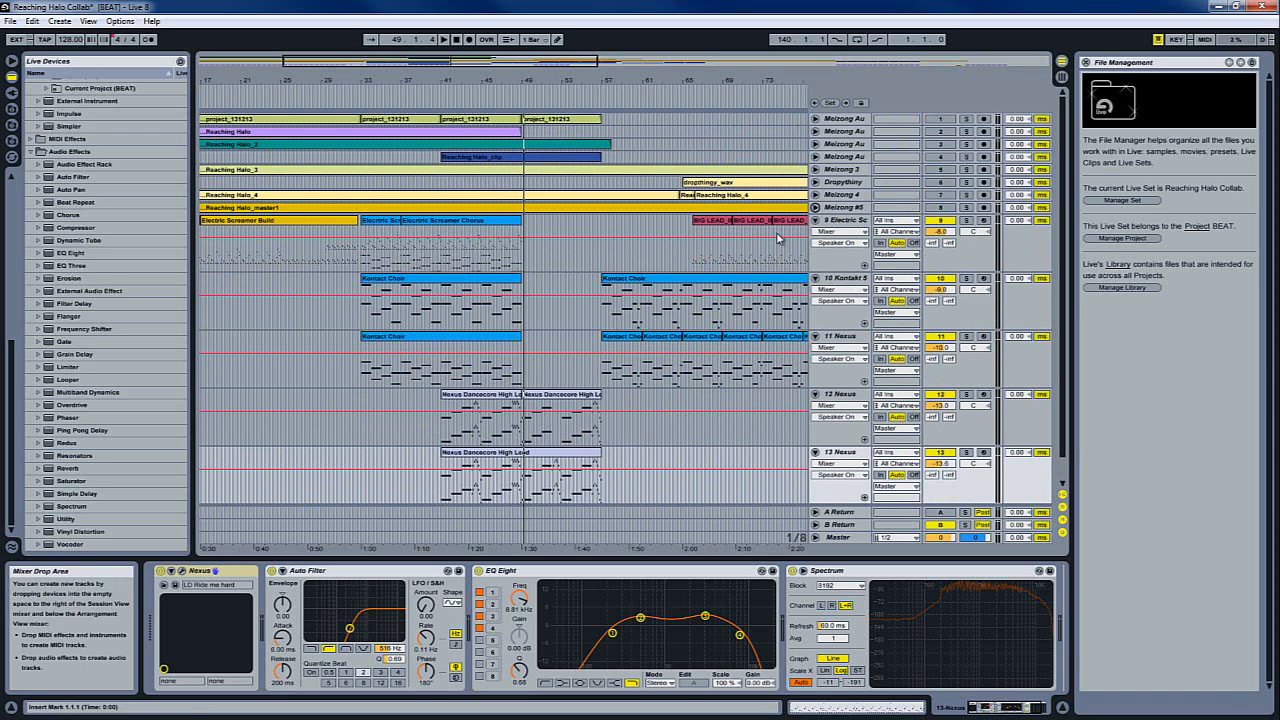
left_click(530, 70)
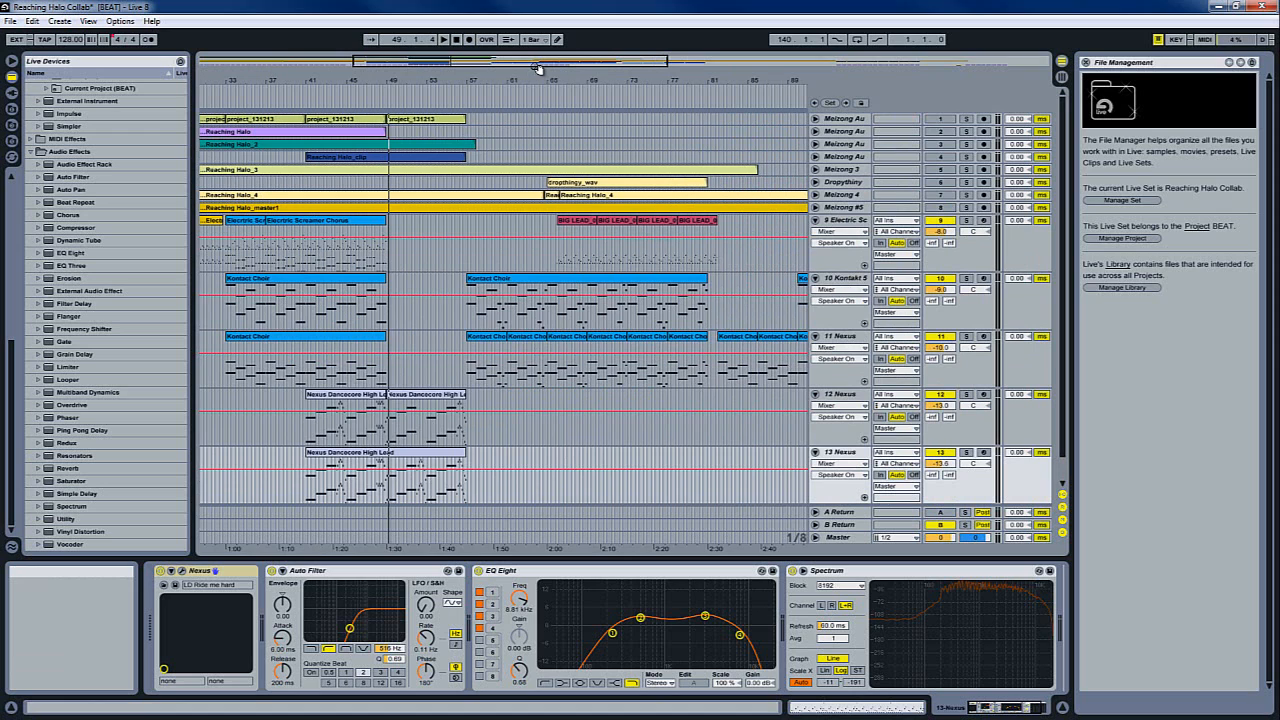
left_click_drag(537, 68, 607, 68)
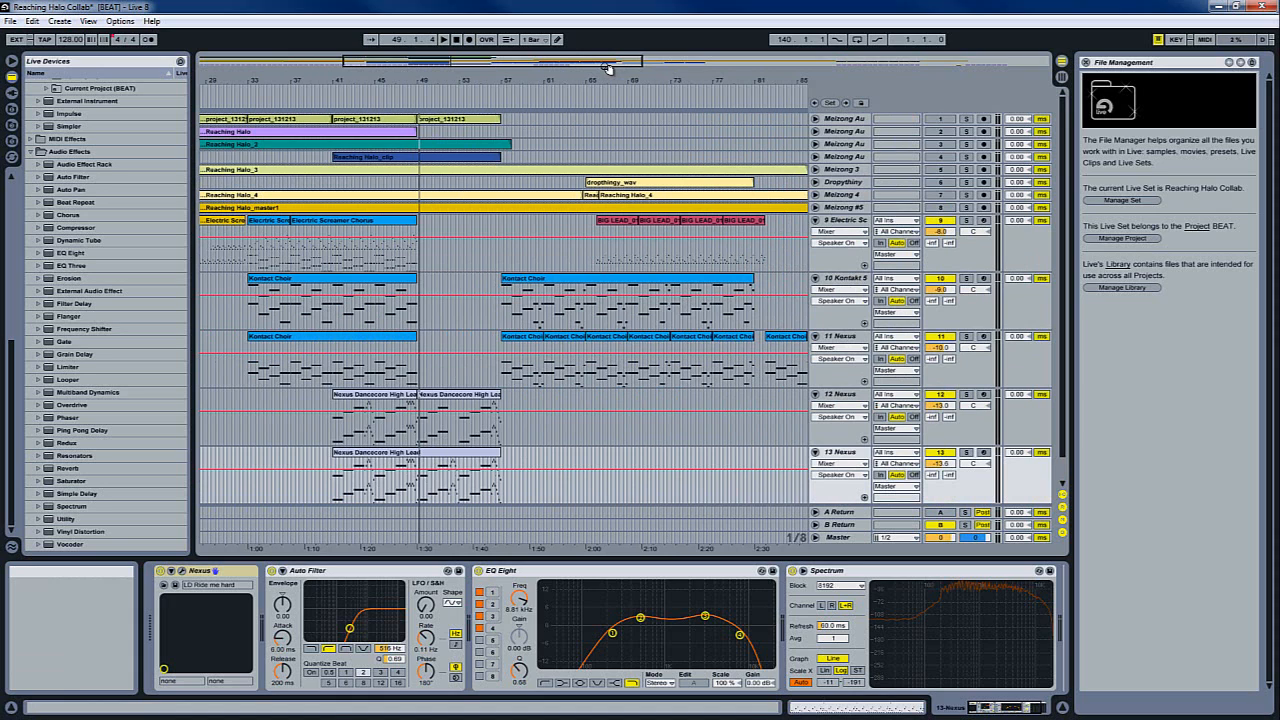
Step: Audition the Electric Screamer Chorus clip on track 9 in solo from bar 37, and stop playback
left_click_drag(607, 68, 585, 68)
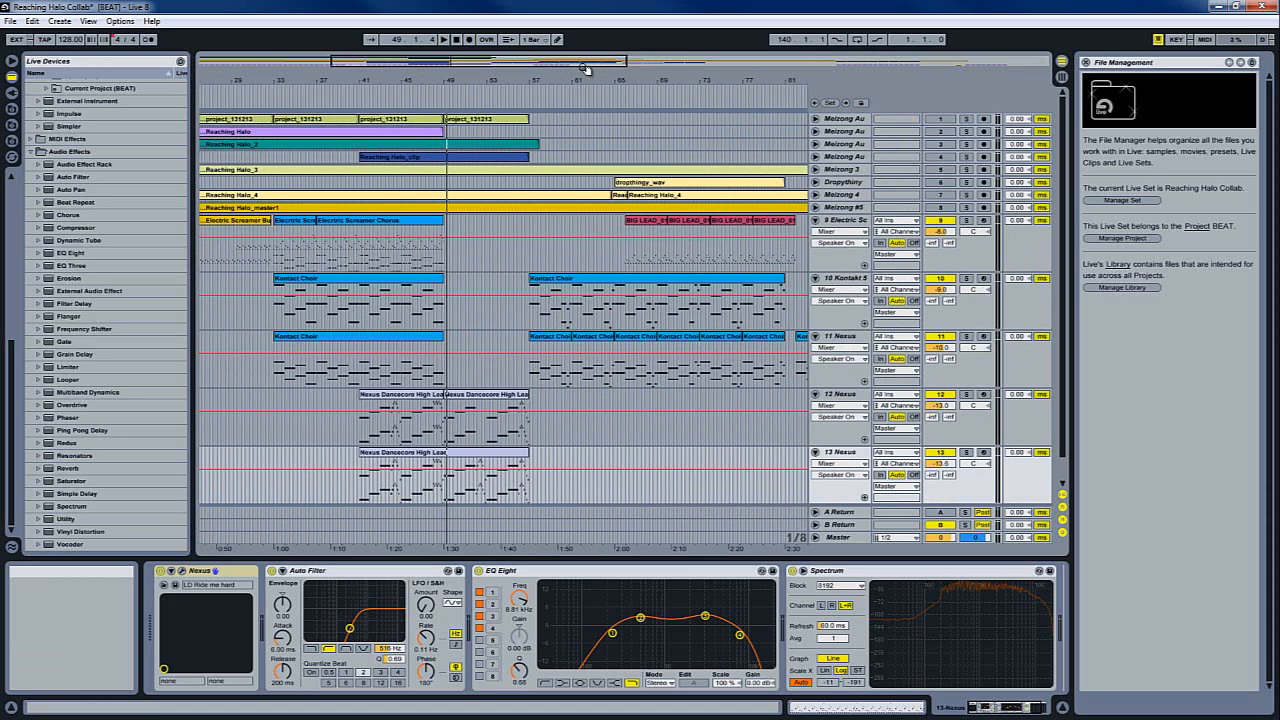
left_click_drag(585, 68, 572, 68)
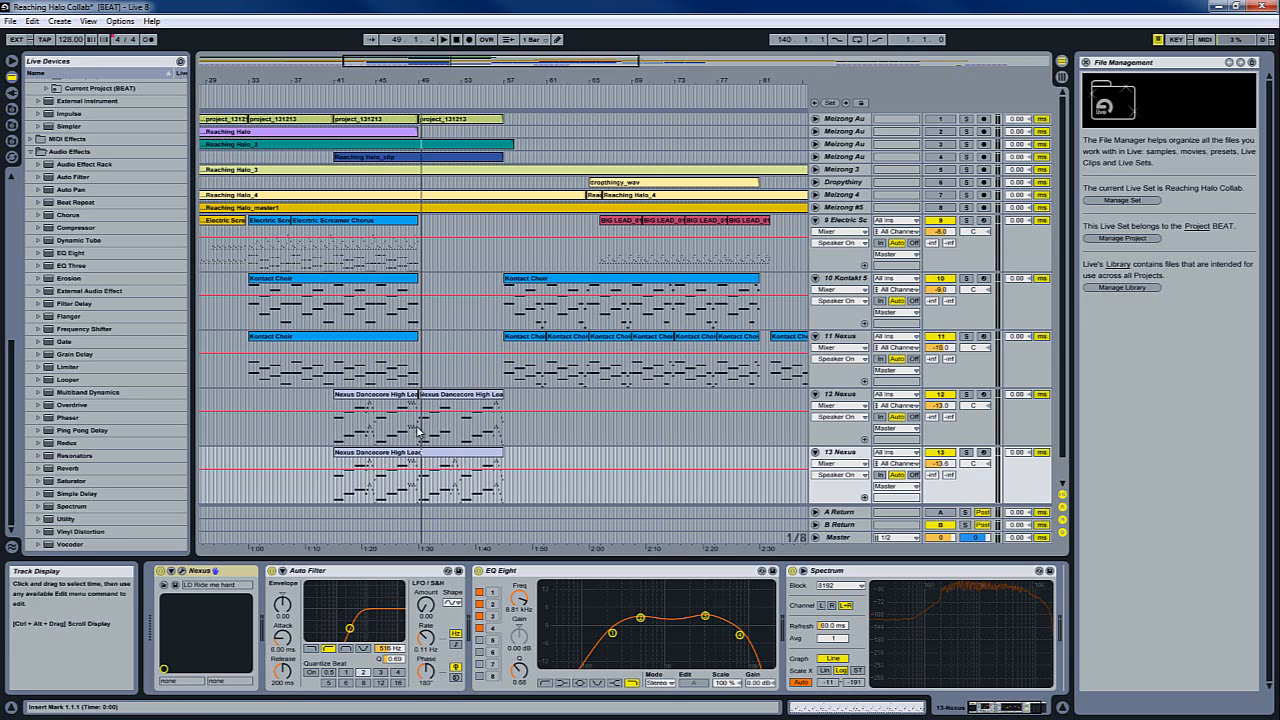
left_click(360, 224)
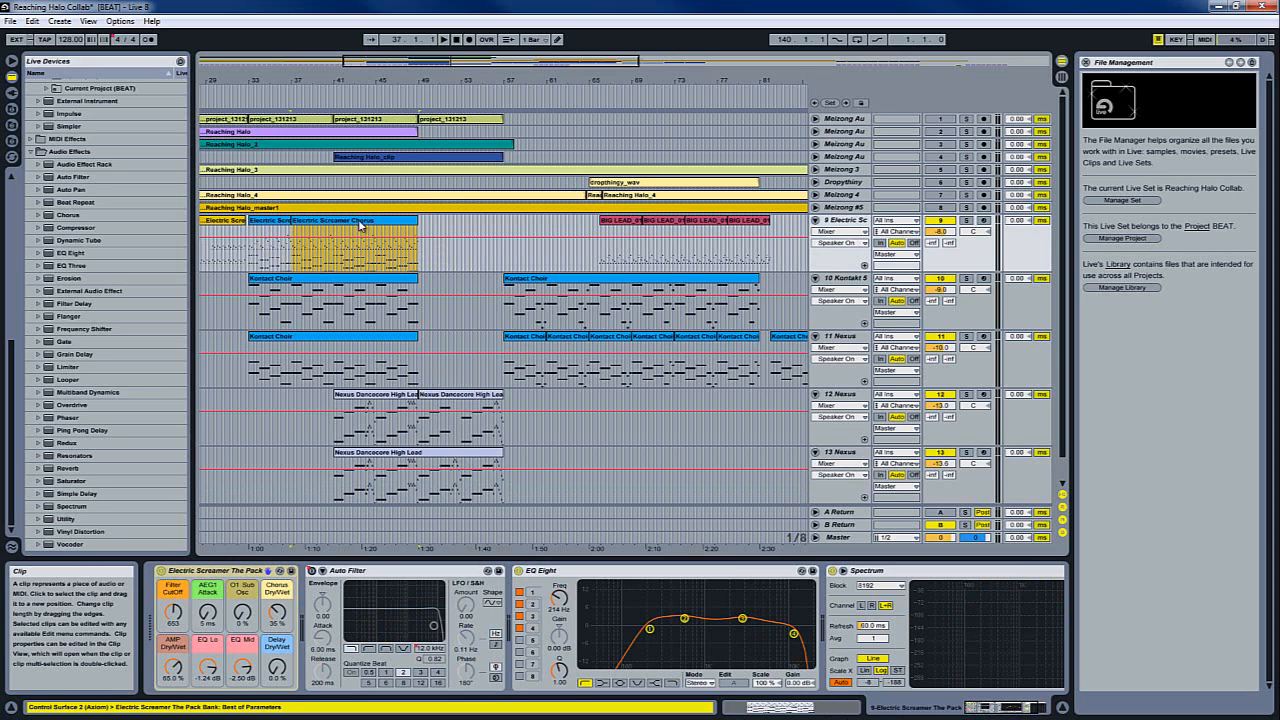
left_click(449, 41)
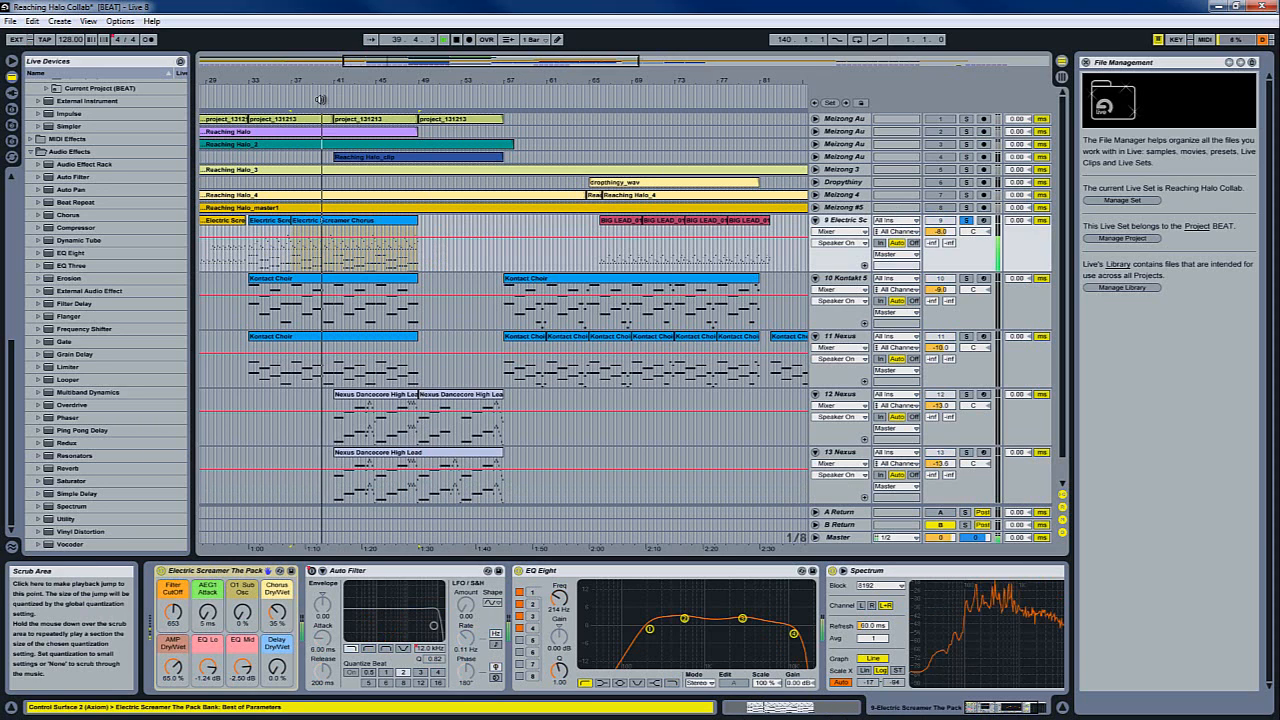
left_click(457, 41)
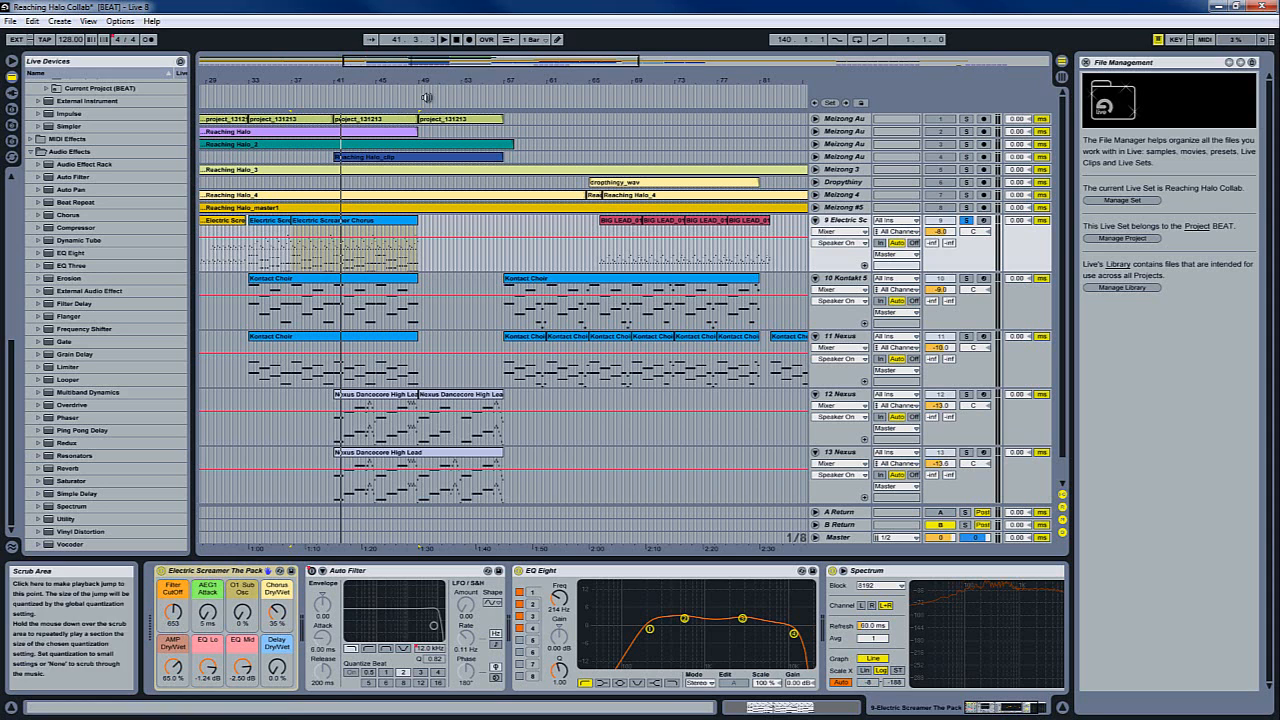
Step: Play the unsoloed choir section from bar 57, activating the Dropythiny track during playback and unfolding it to show its waveform
left_click_drag(448, 61, 456, 66)
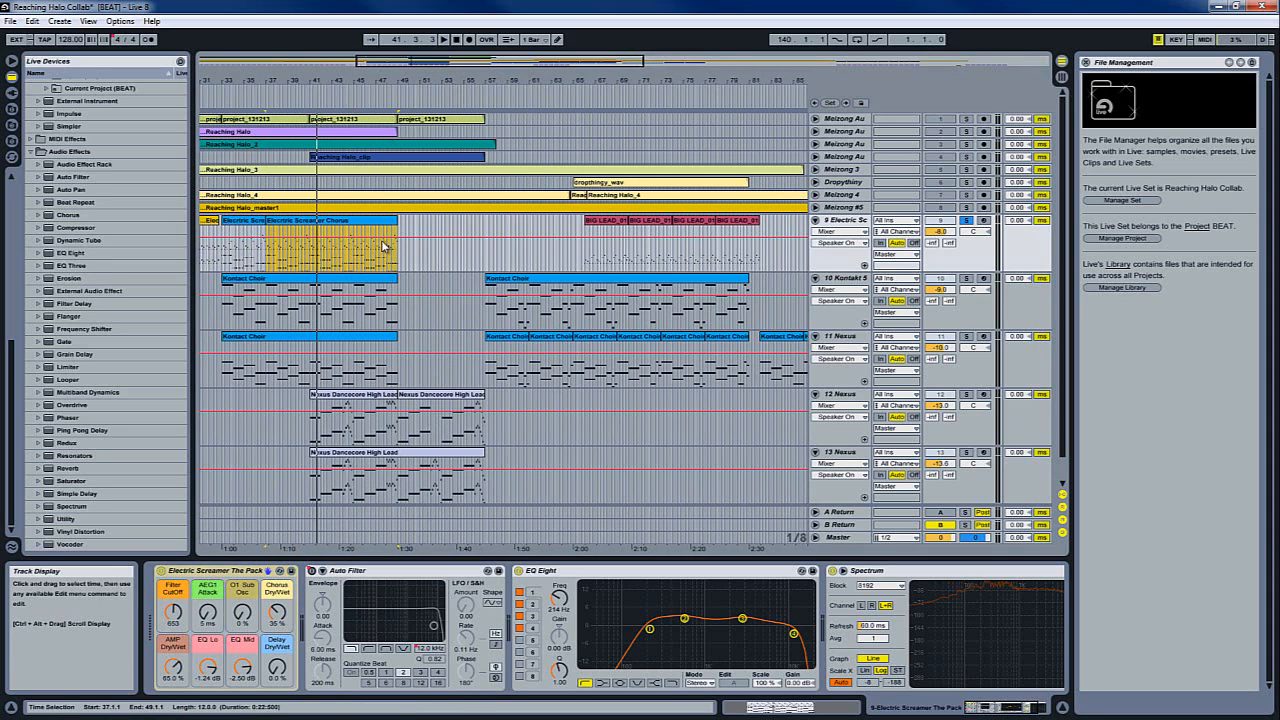
left_click(451, 312)
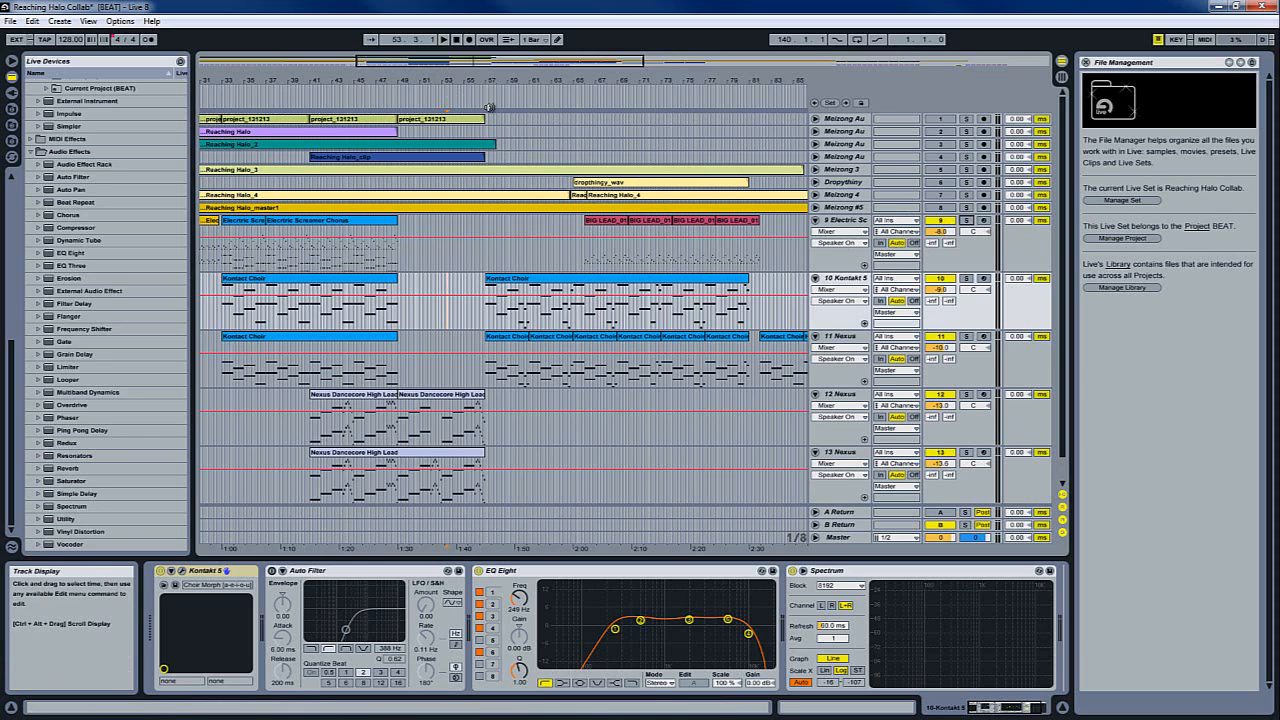
left_click(484, 101)
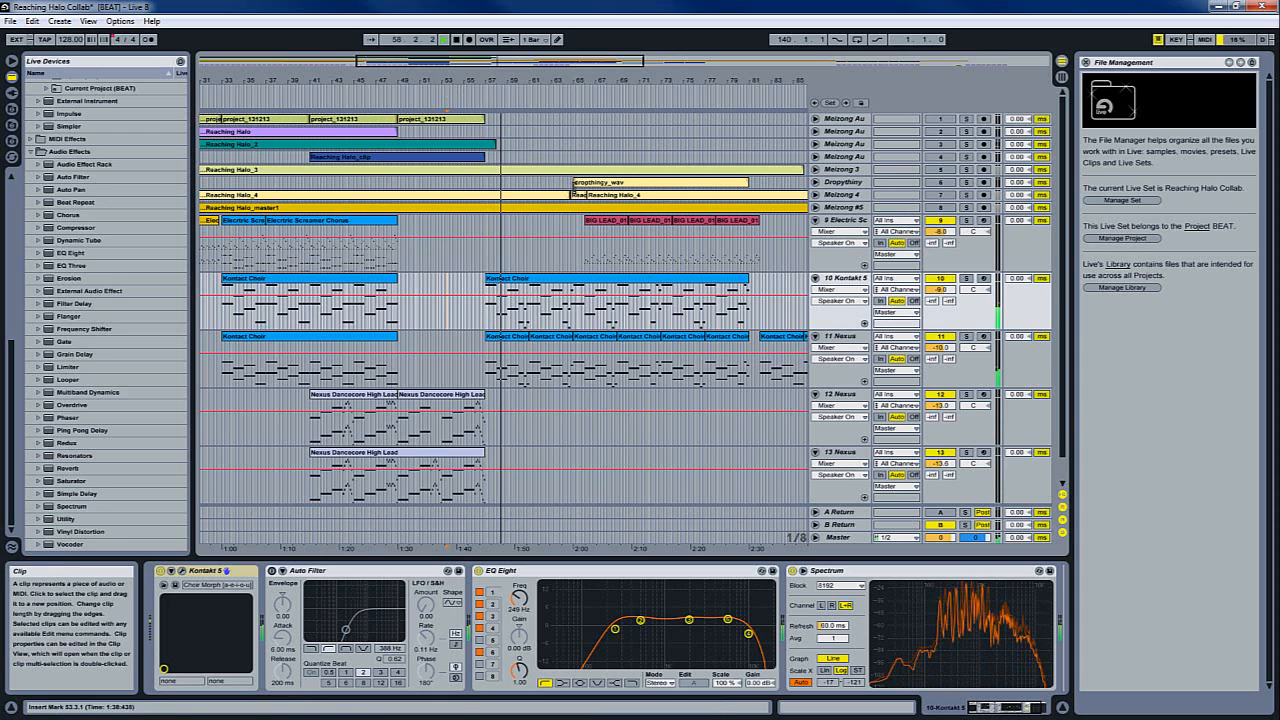
left_click(940, 182)
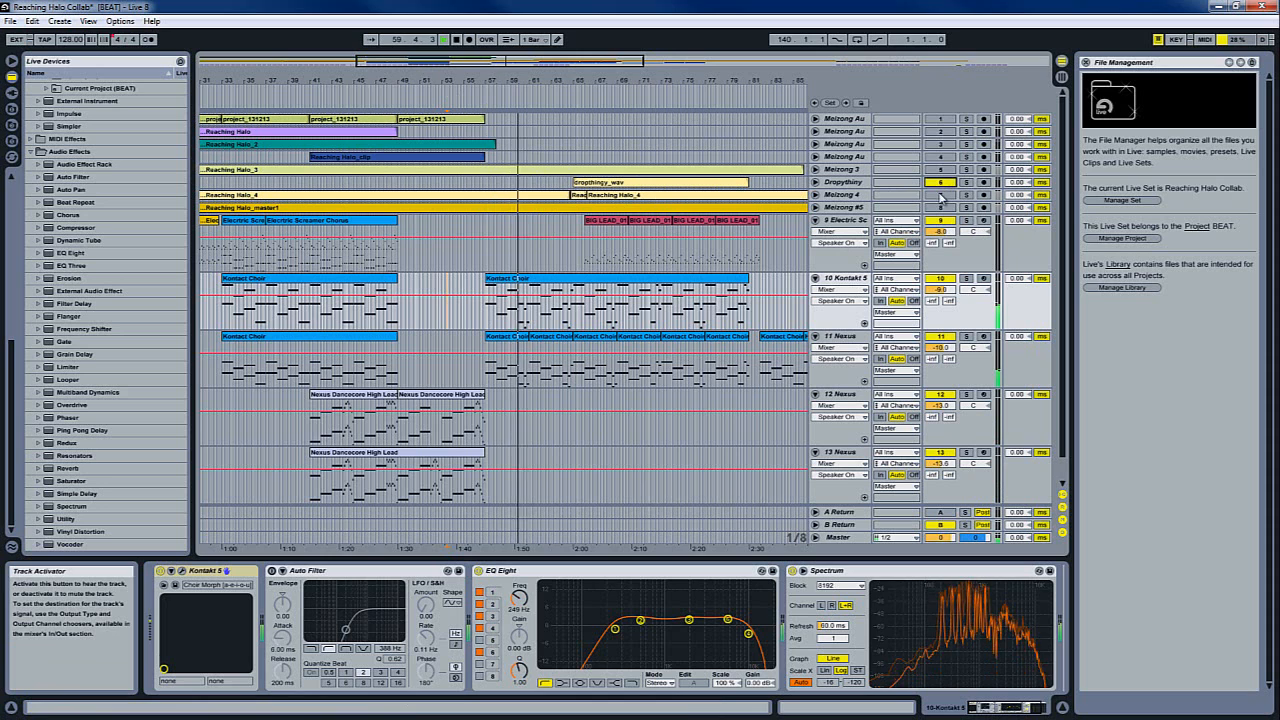
left_click(815, 182)
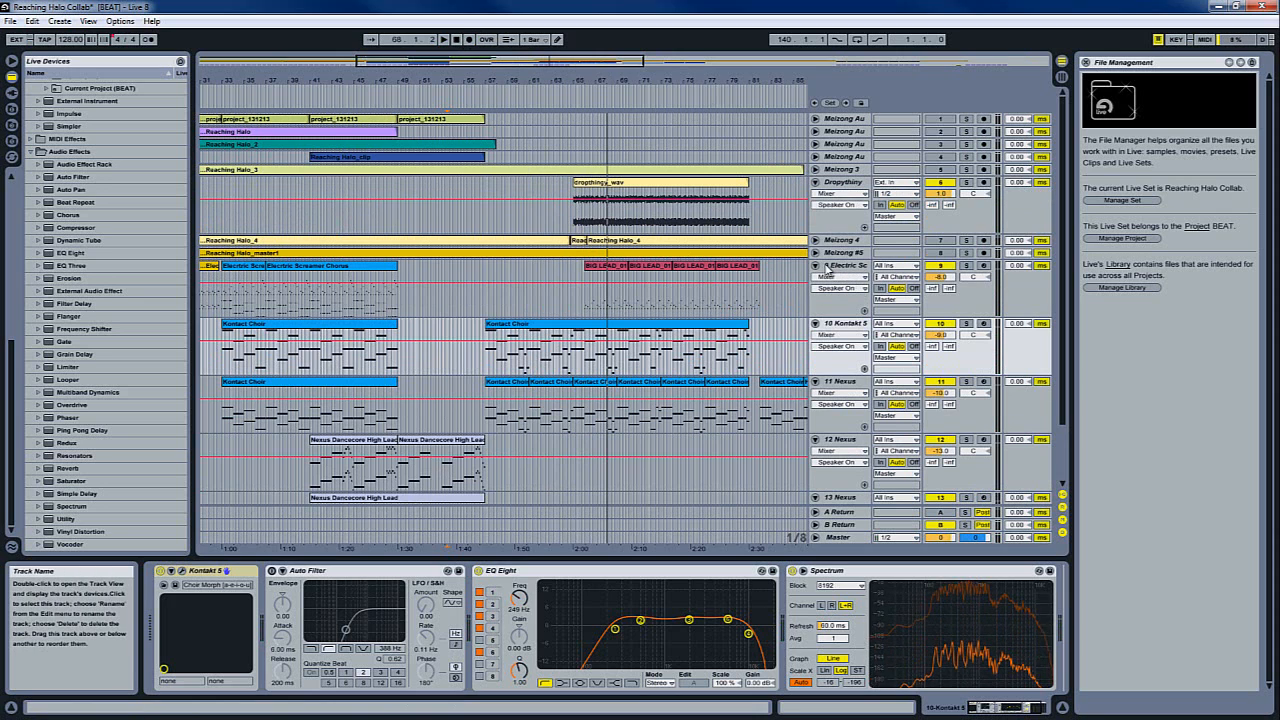
Step: Set the grid to 1 Bar and move the four BIG LEAD clips one bar earlier, aligning them with dropthingy_wav at bar 65
left_click(792, 313)
key("plus")
key("plus")
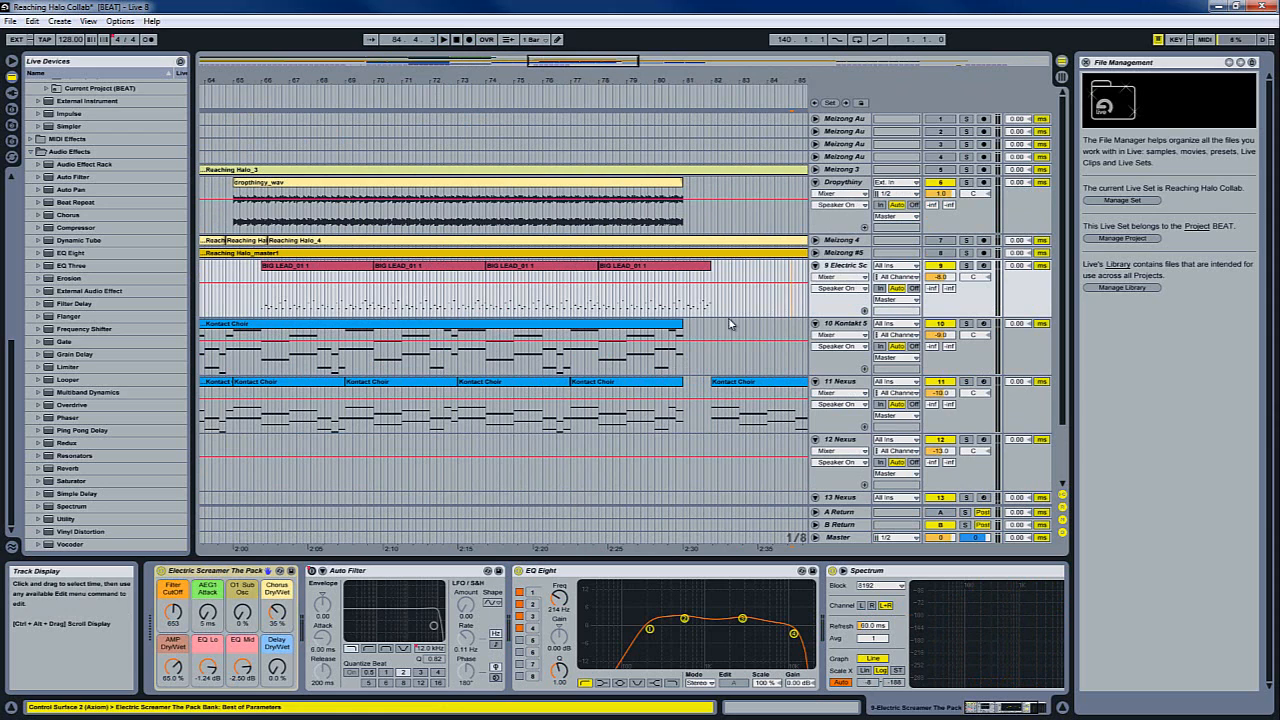
left_click_drag(711, 302, 259, 297)
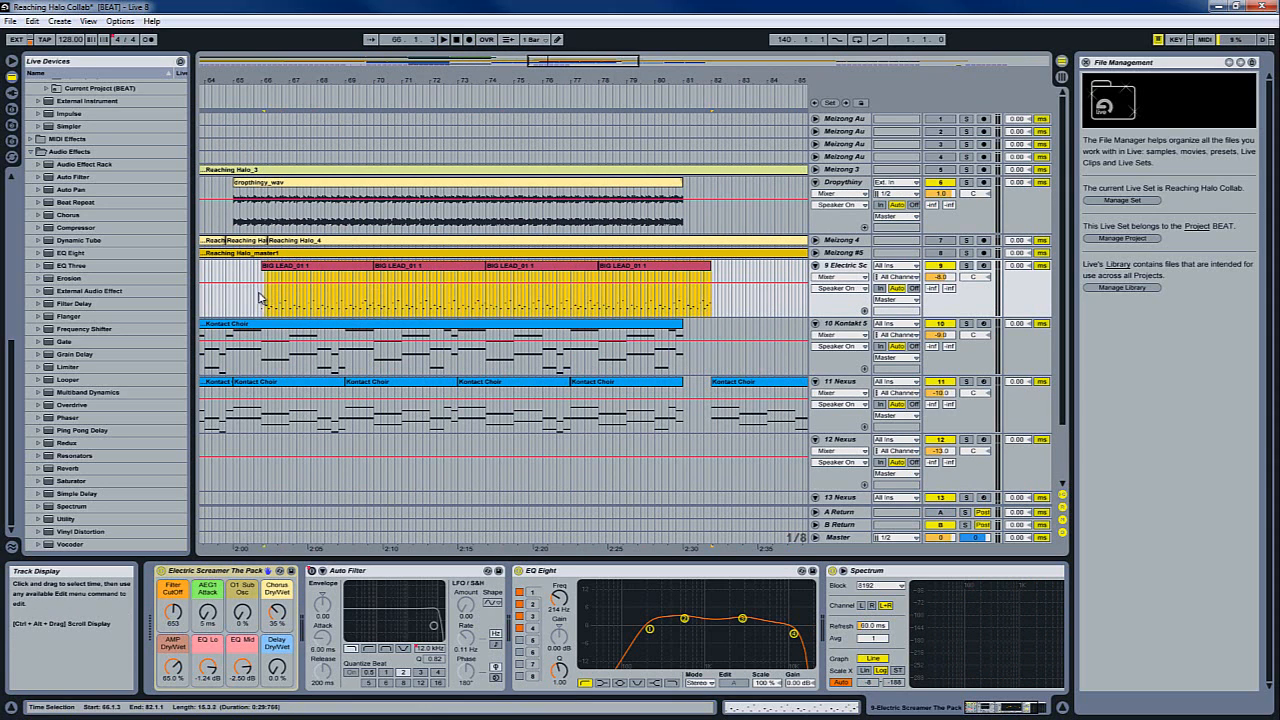
right_click(262, 290)
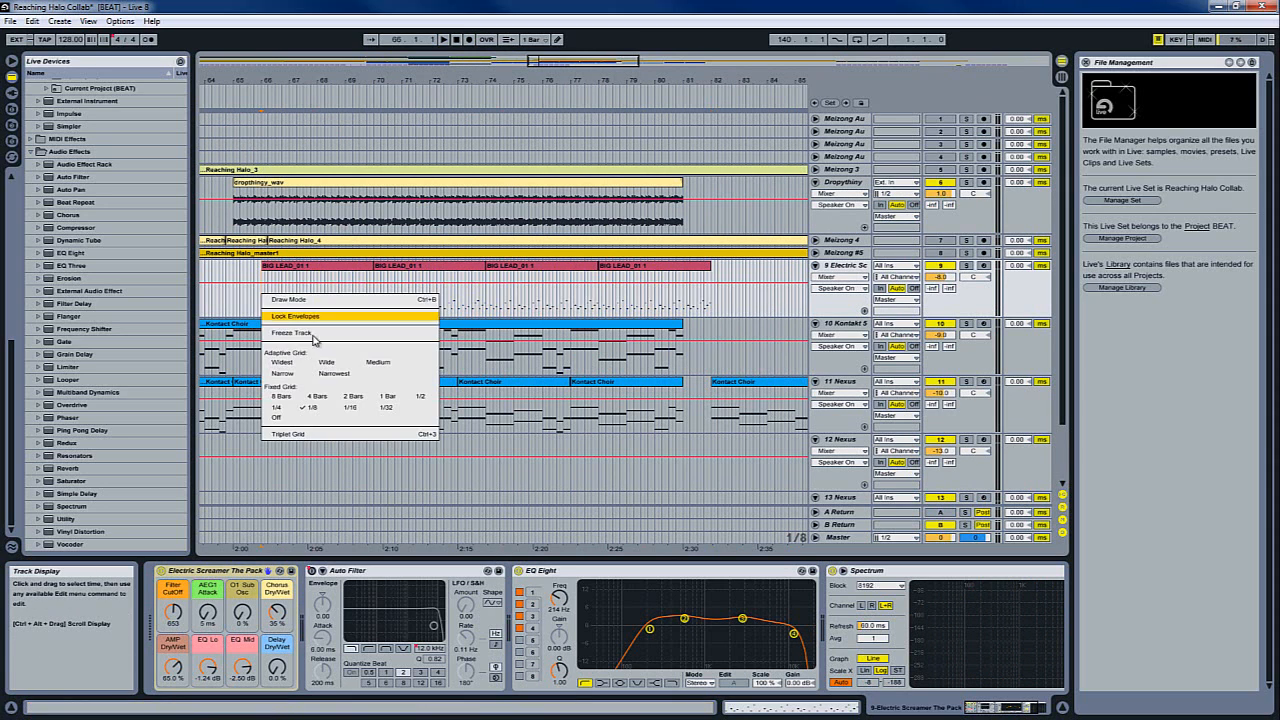
left_click(387, 398)
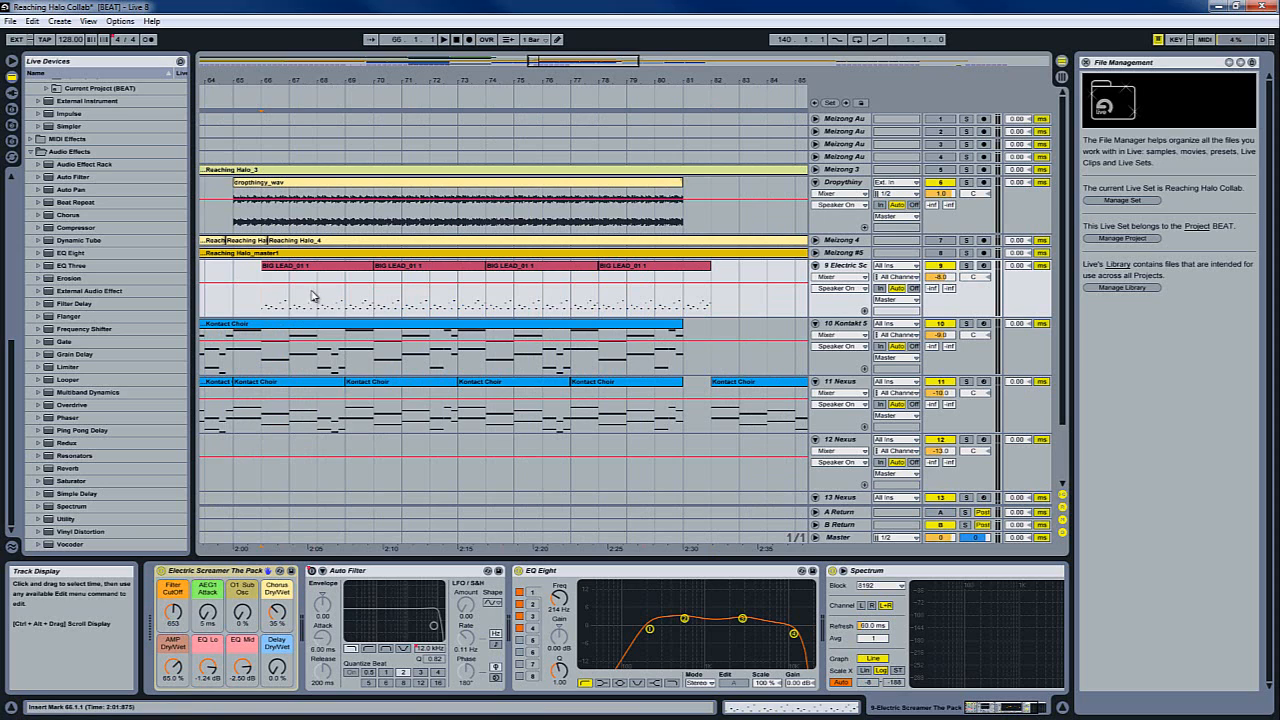
left_click_drag(713, 313, 257, 269)
left_click(736, 308)
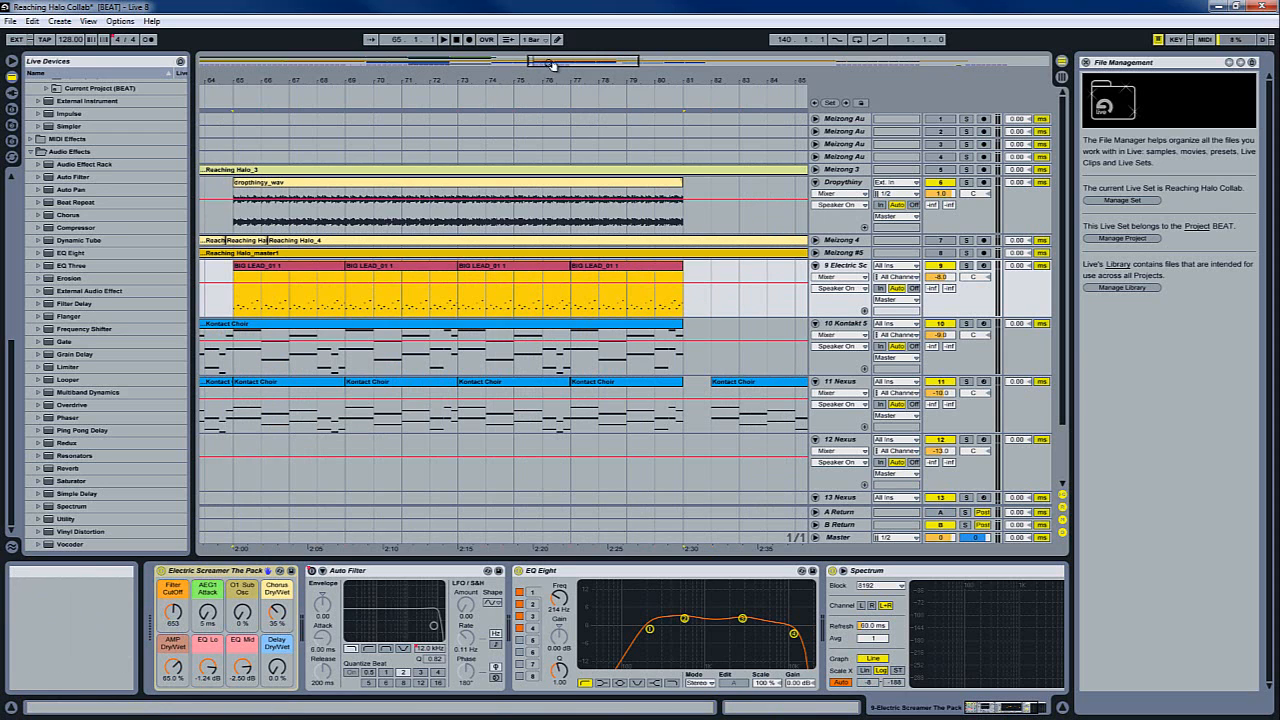
Step: Listen to the drop from bar 65 with the BIG LEAD clips, muting track 9 partway to compare, and stop playback
left_click_drag(551, 64, 507, 70)
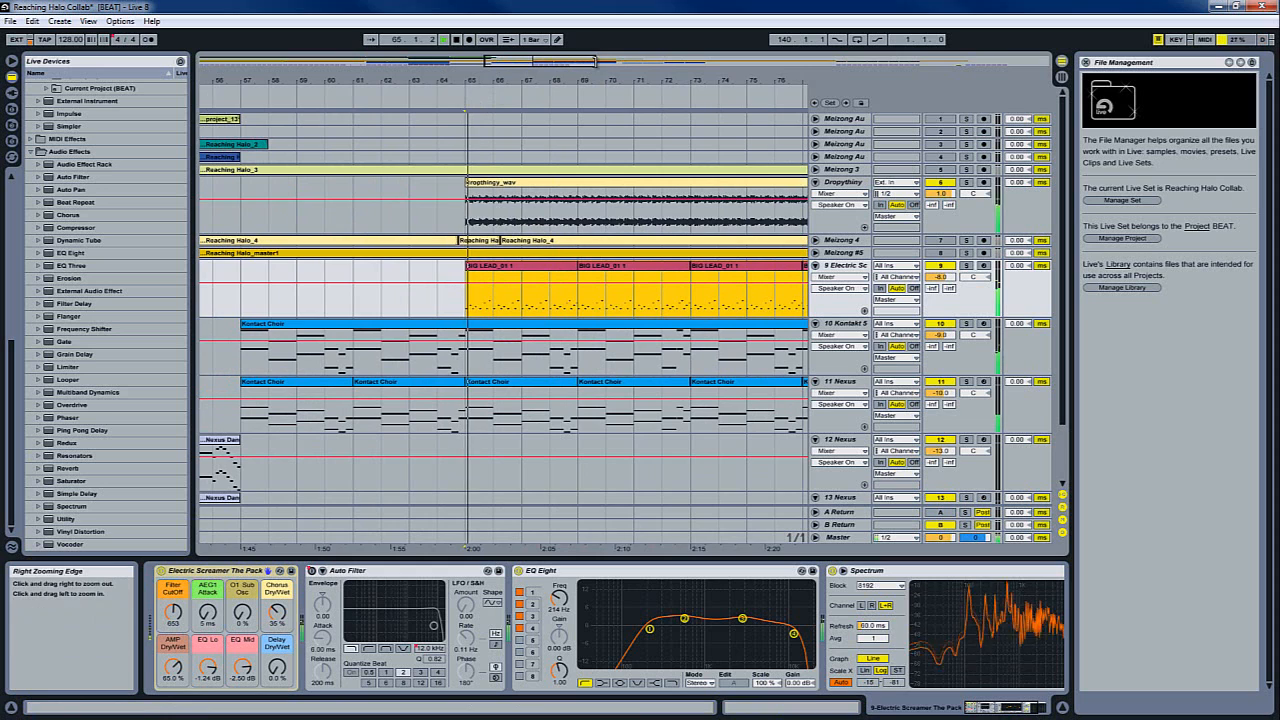
left_click_drag(595, 62, 621, 63)
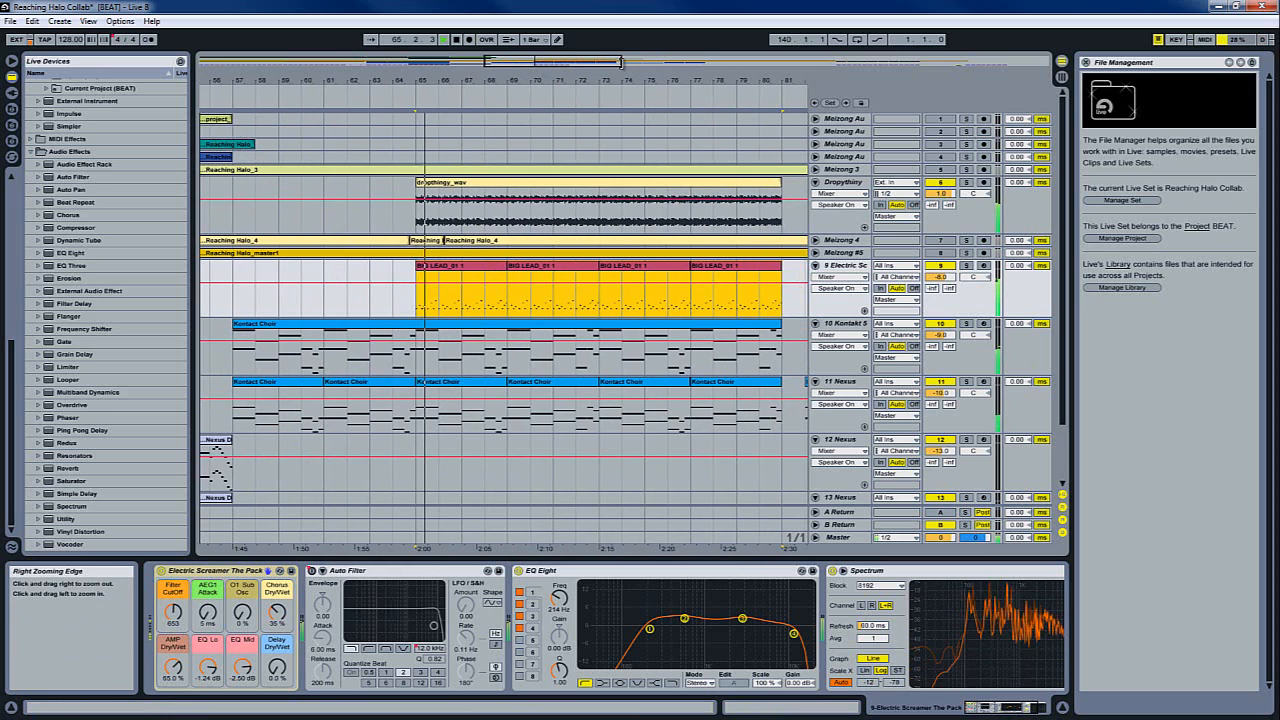
left_click(940, 266)
left_click(940, 266)
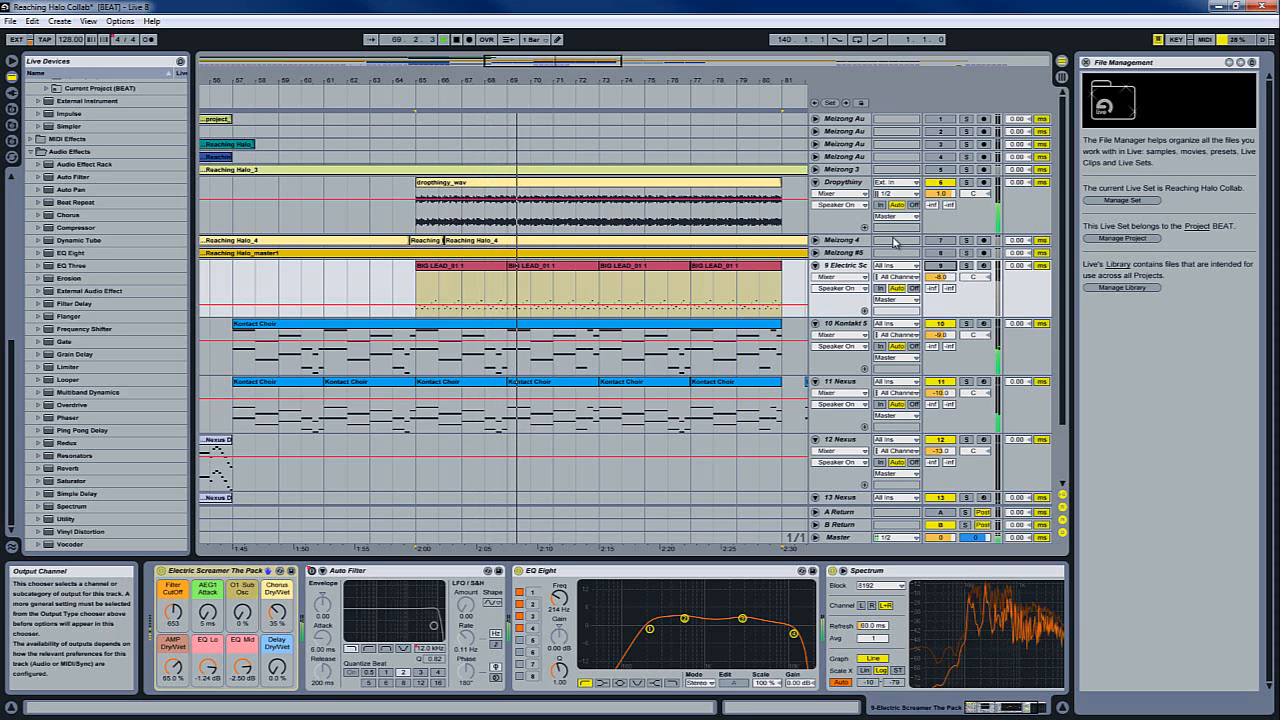
scroll(650, 313, "down", 3)
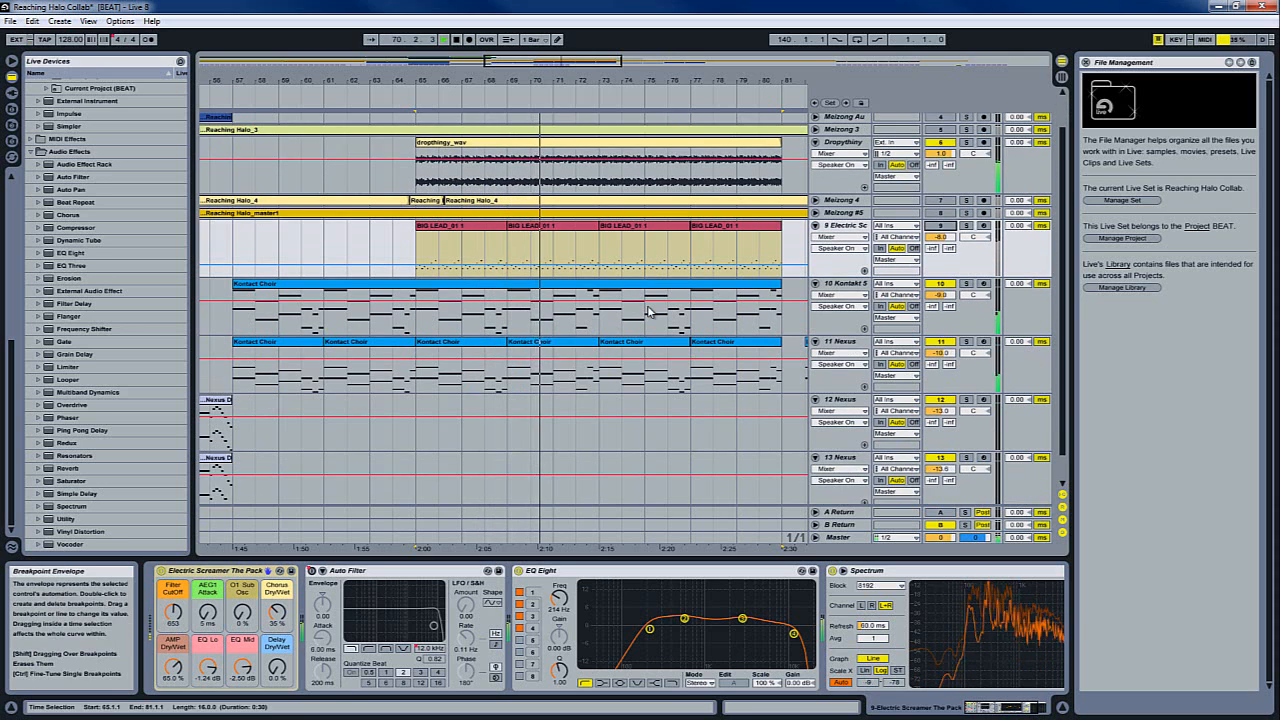
scroll(650, 313, "up", 3)
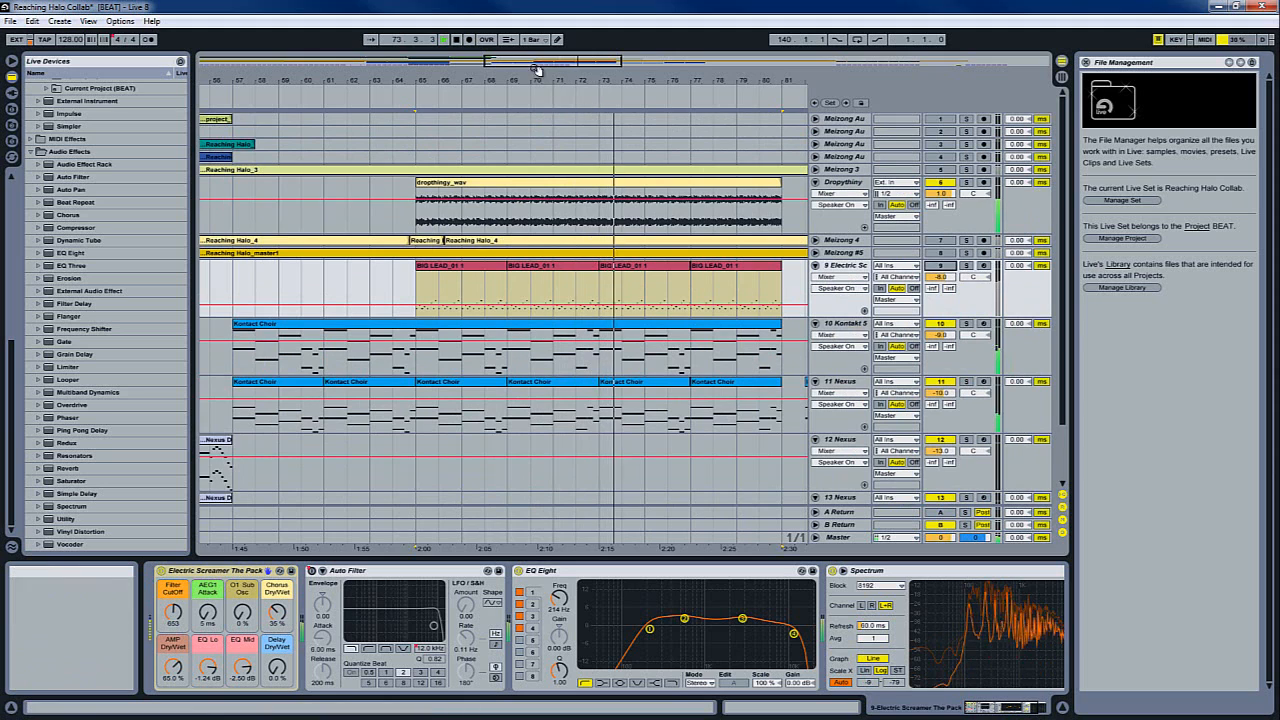
left_click_drag(528, 66, 540, 66)
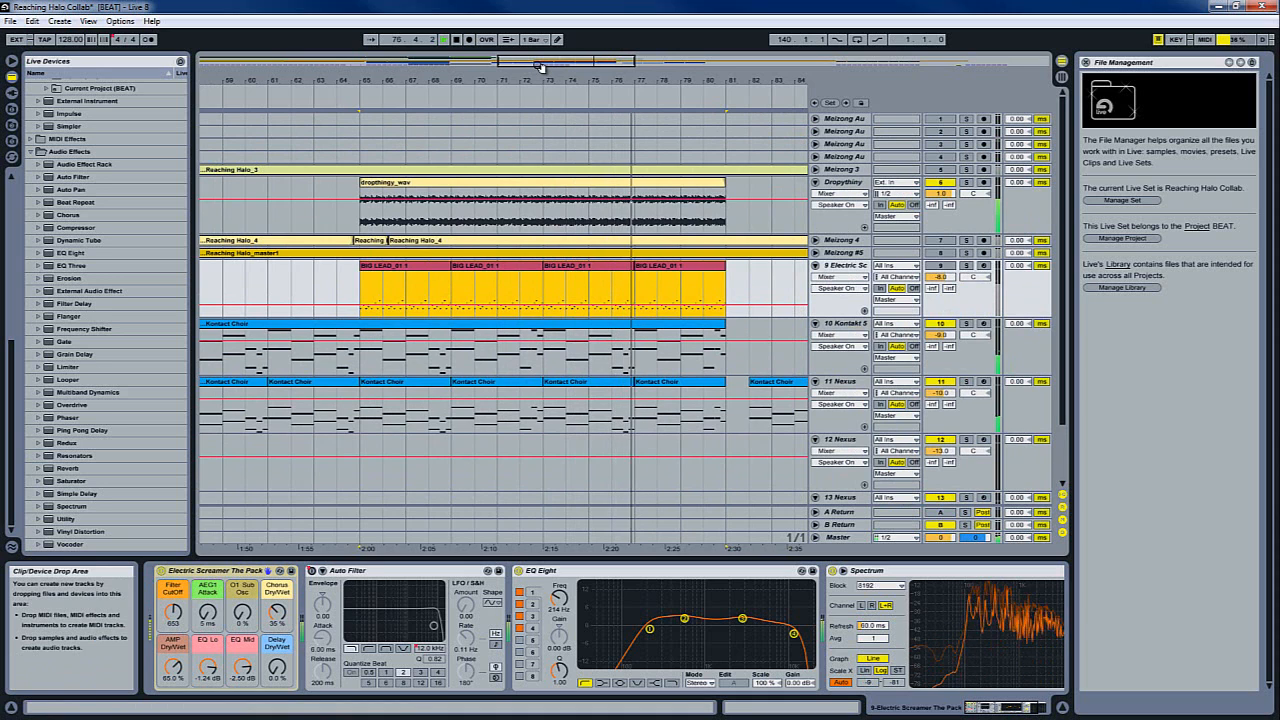
mouse_move(590, 62)
left_mouse_down()
mouse_move(629, 62)
mouse_move(569, 62)
mouse_move(610, 62)
left_mouse_up()
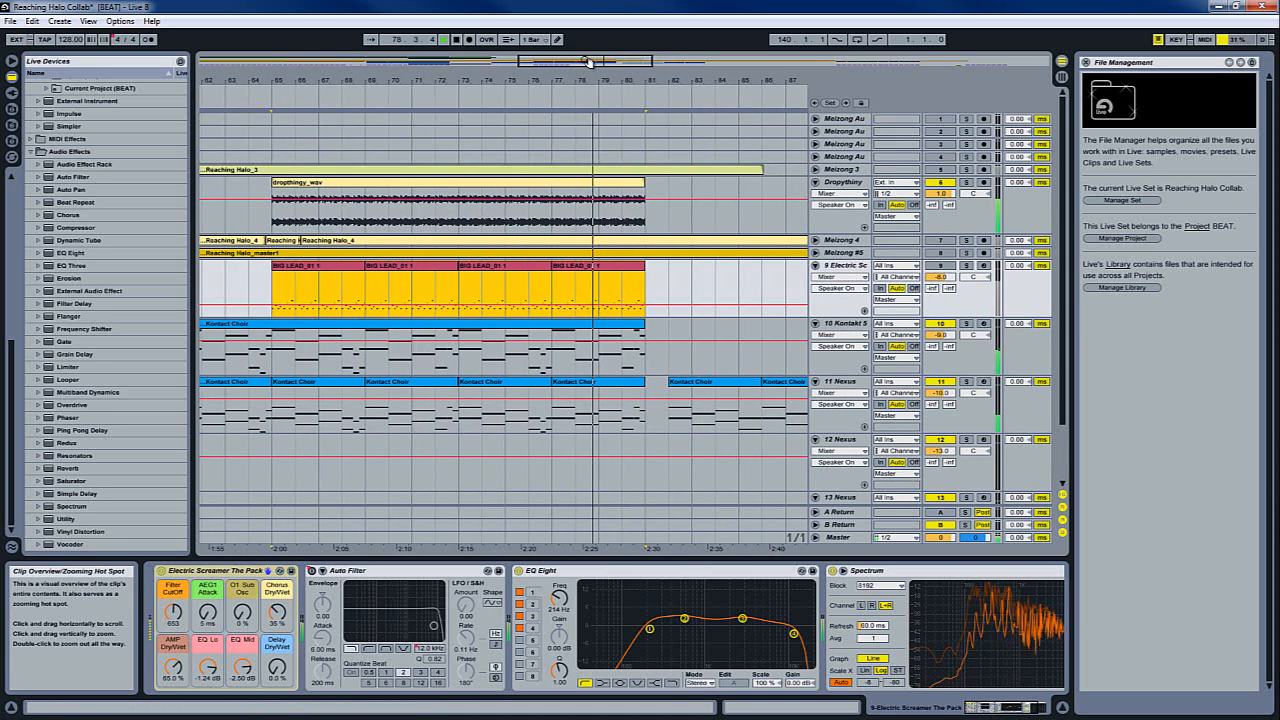
left_click(457, 40)
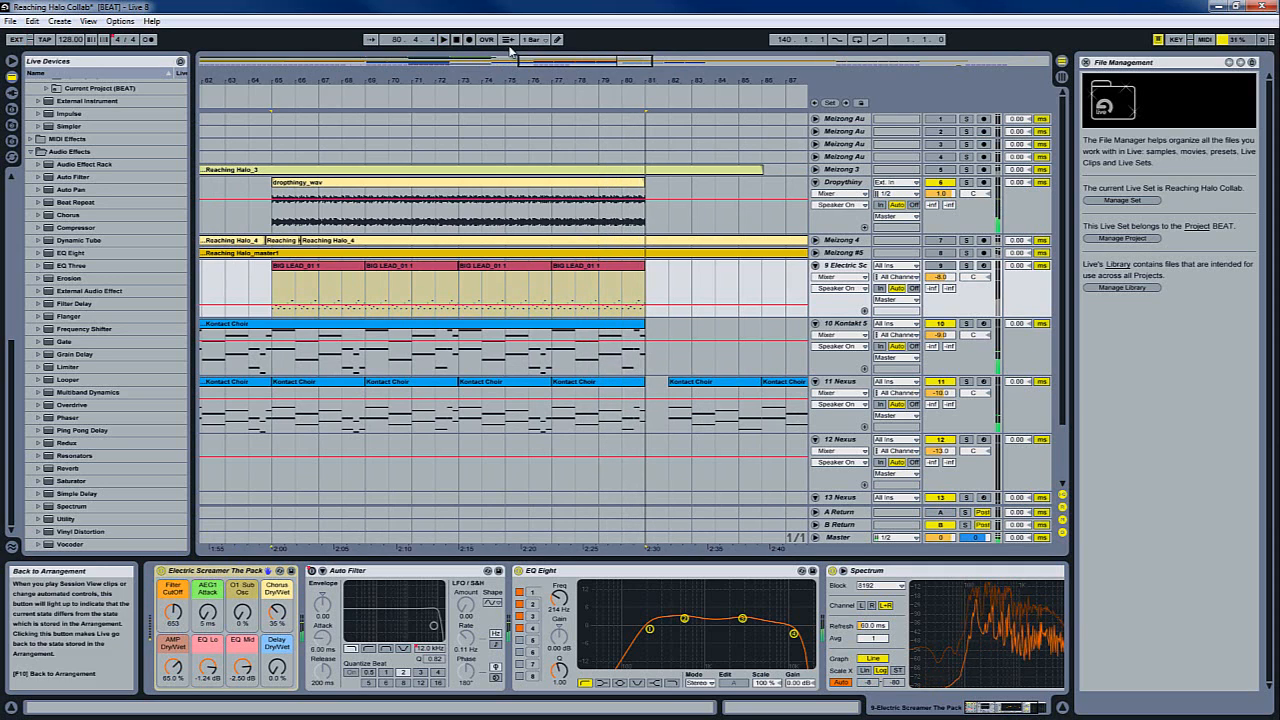
Step: Reactivate the Electric Screamer track 9 and raise its volume to -4.4 in the Session View mixer, returning to the arrangement
left_click(1062, 77)
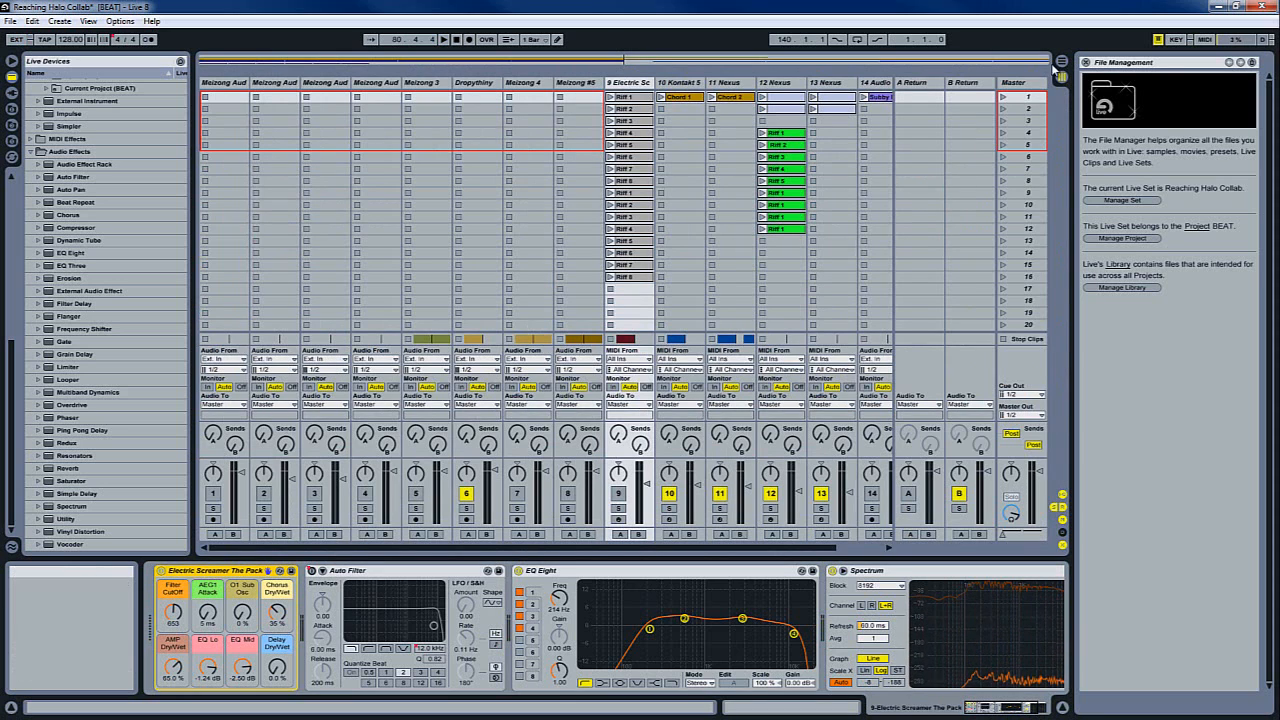
key("Tab")
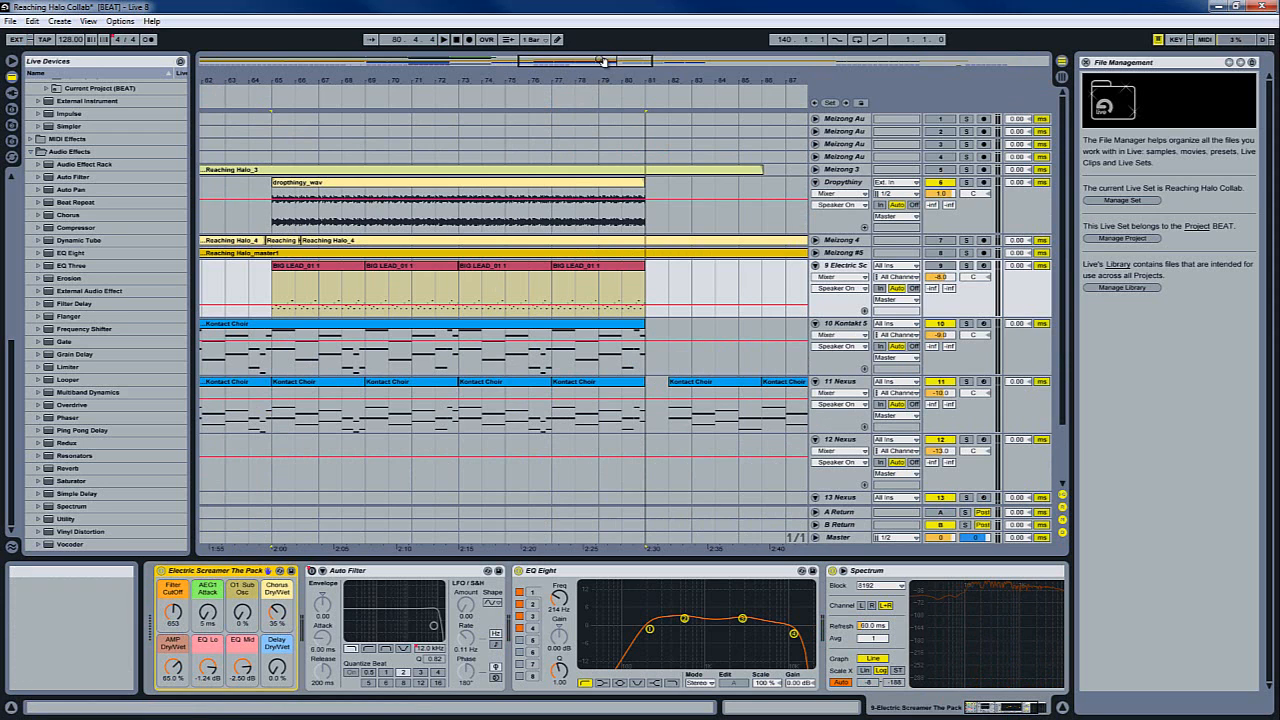
left_click_drag(603, 62, 600, 63)
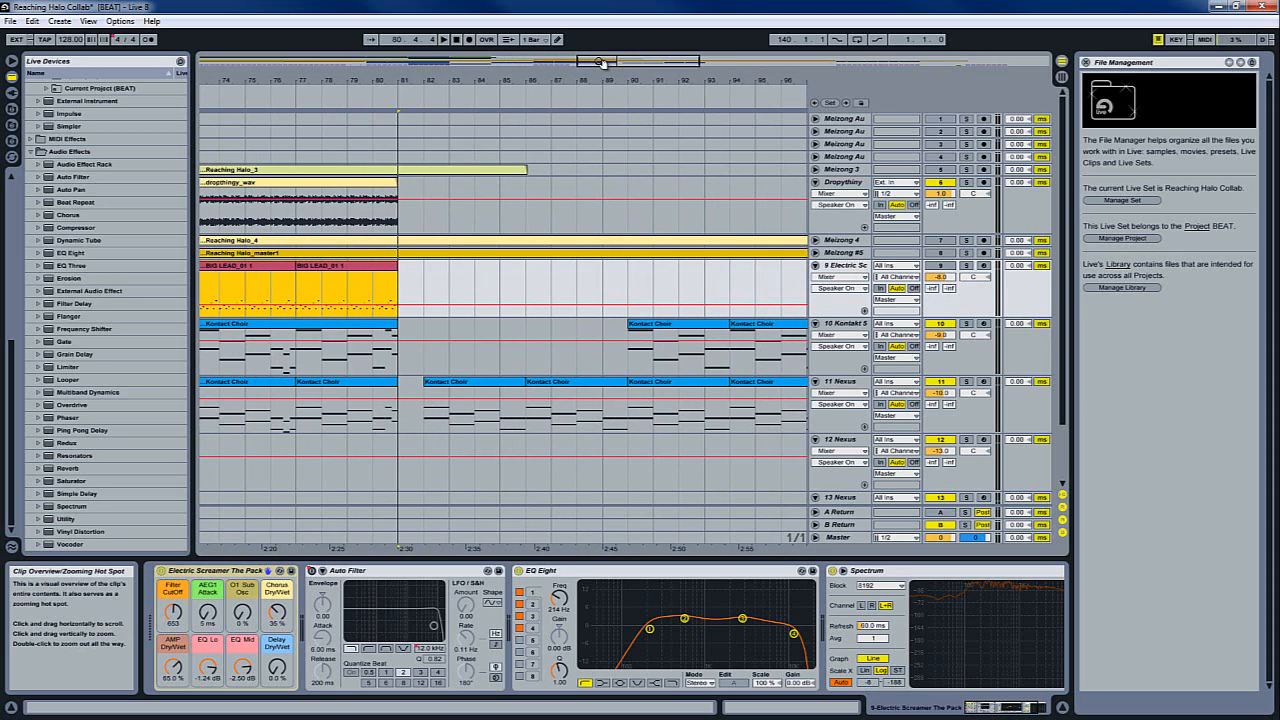
mouse_move(601, 62)
left_mouse_down()
mouse_move(651, 62)
mouse_move(600, 62)
left_mouse_up()
left_click(940, 267)
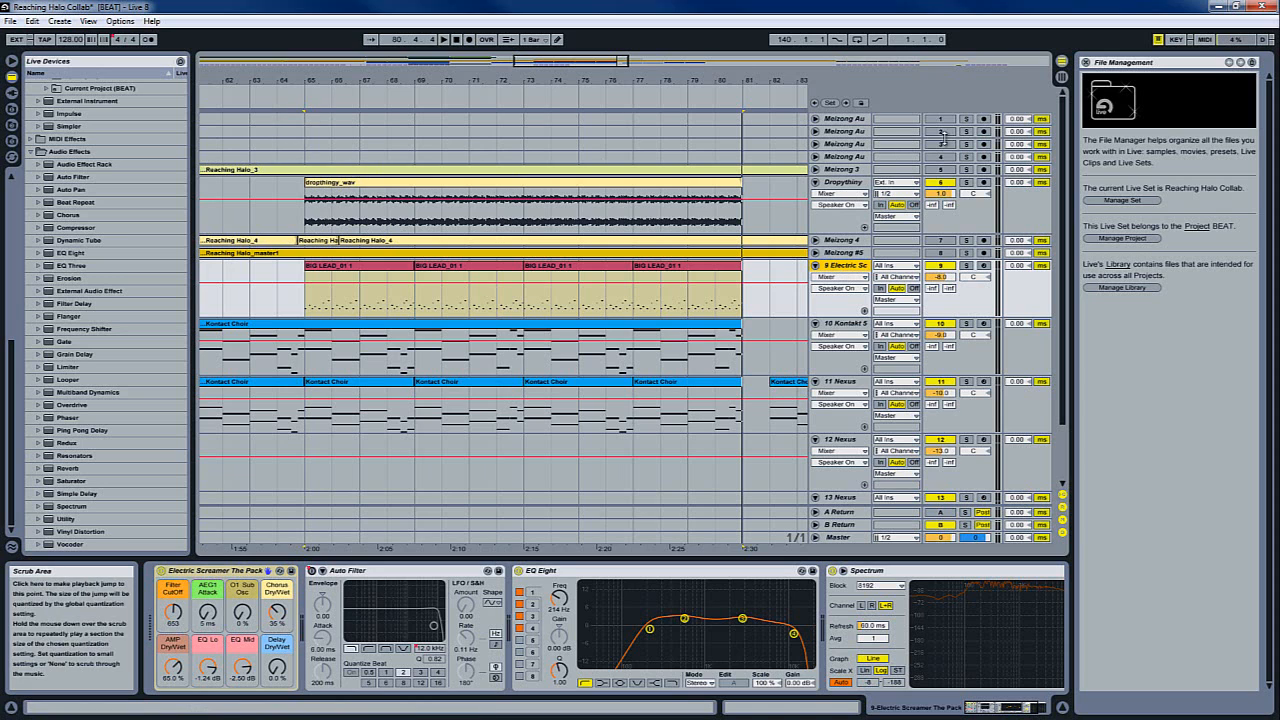
left_click(1062, 77)
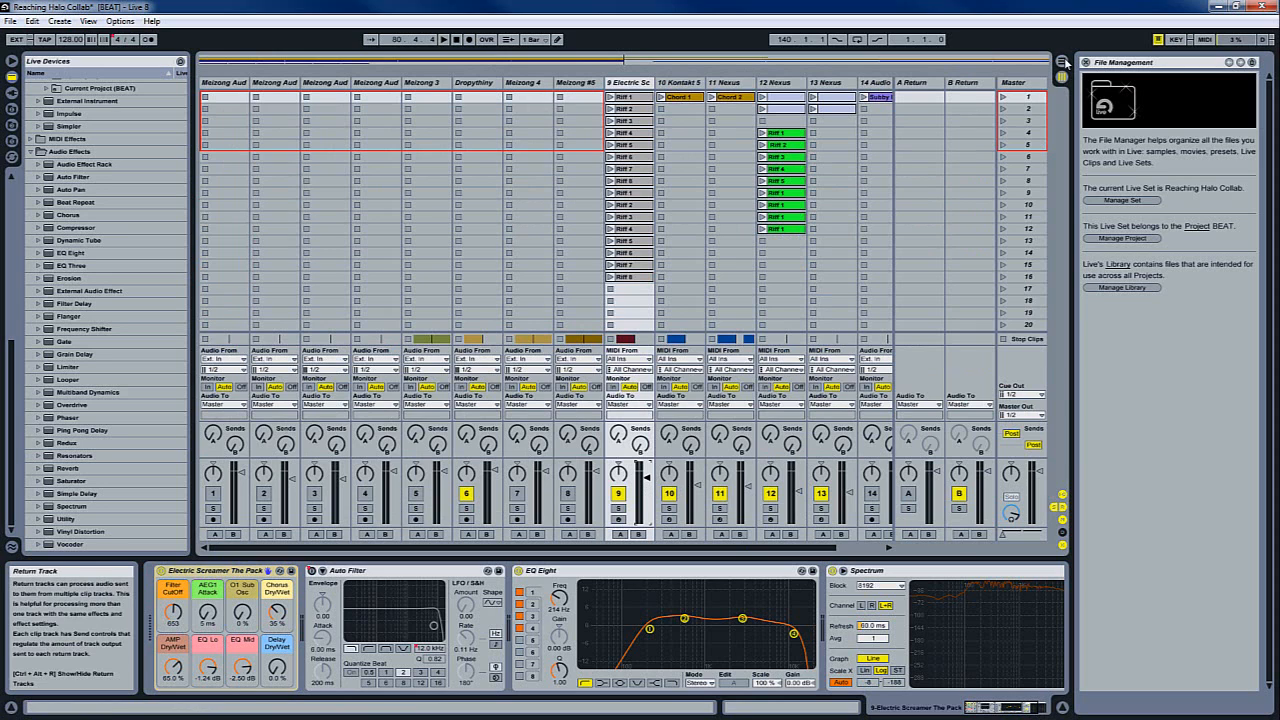
key("Tab")
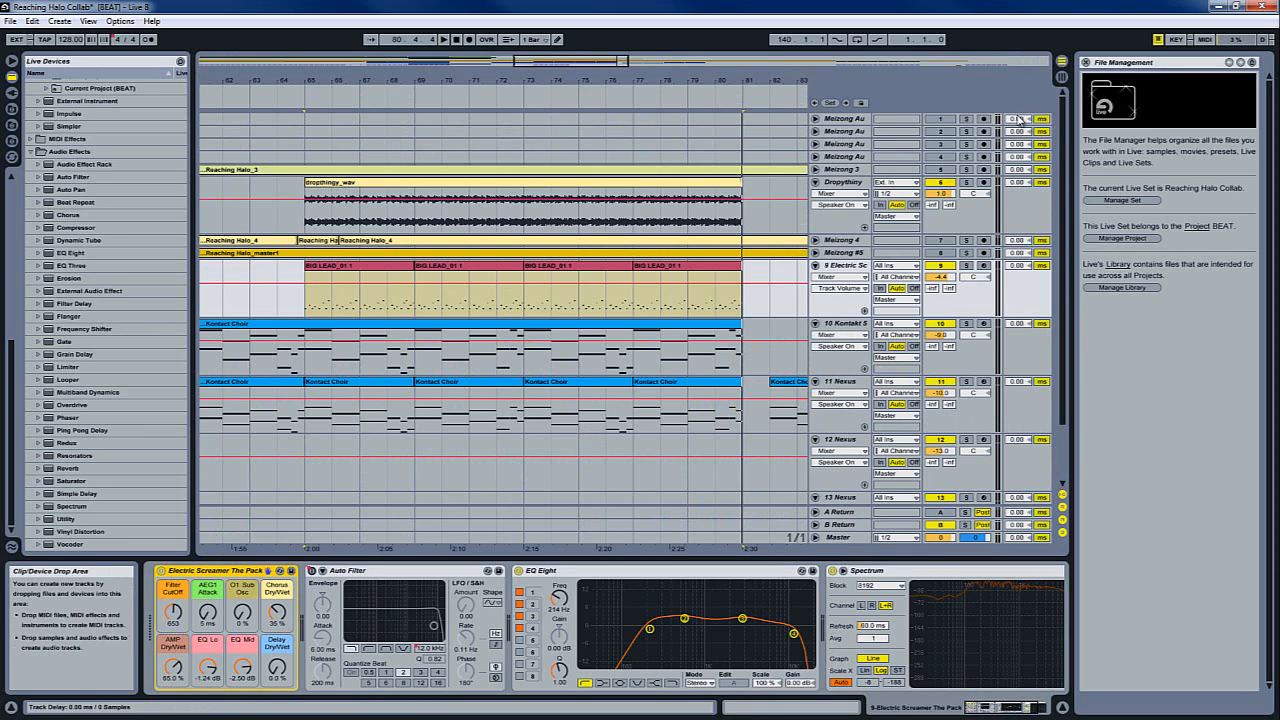
Step: Replay the drop from bar 65 to bar 81 with the louder BIG LEAD track, and stop playback
left_click(298, 99)
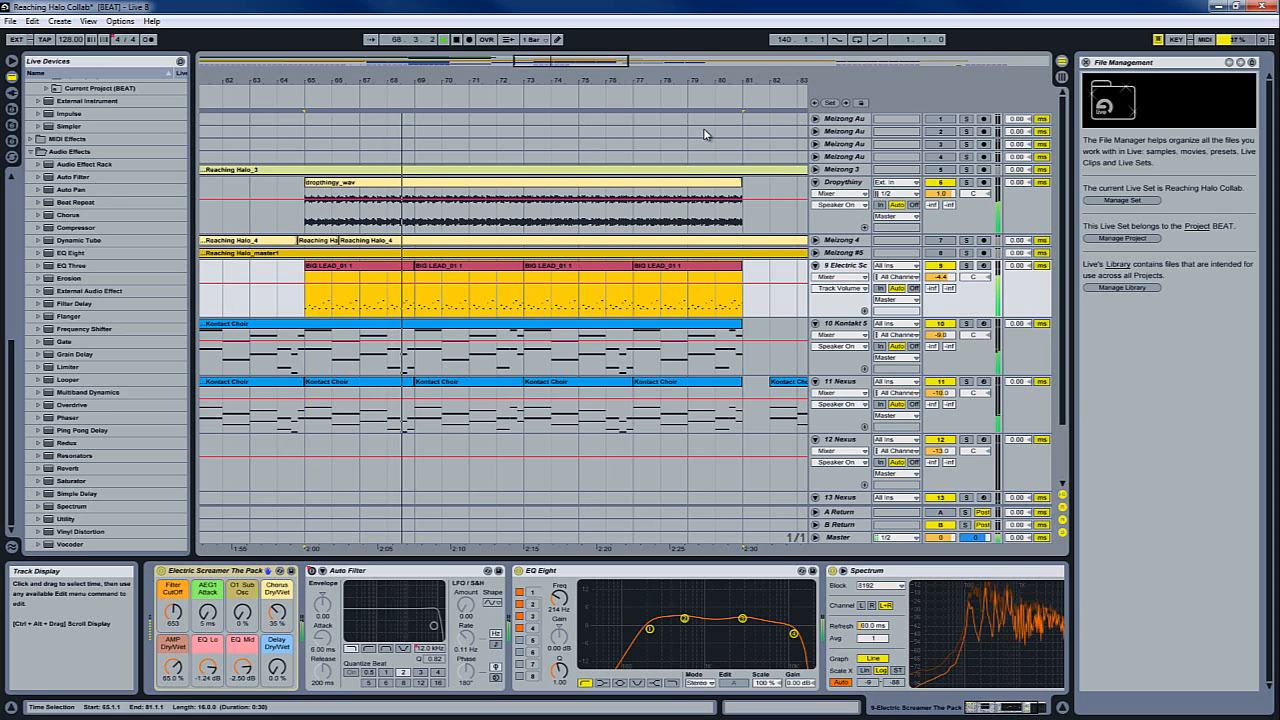
left_click_drag(610, 60, 603, 62)
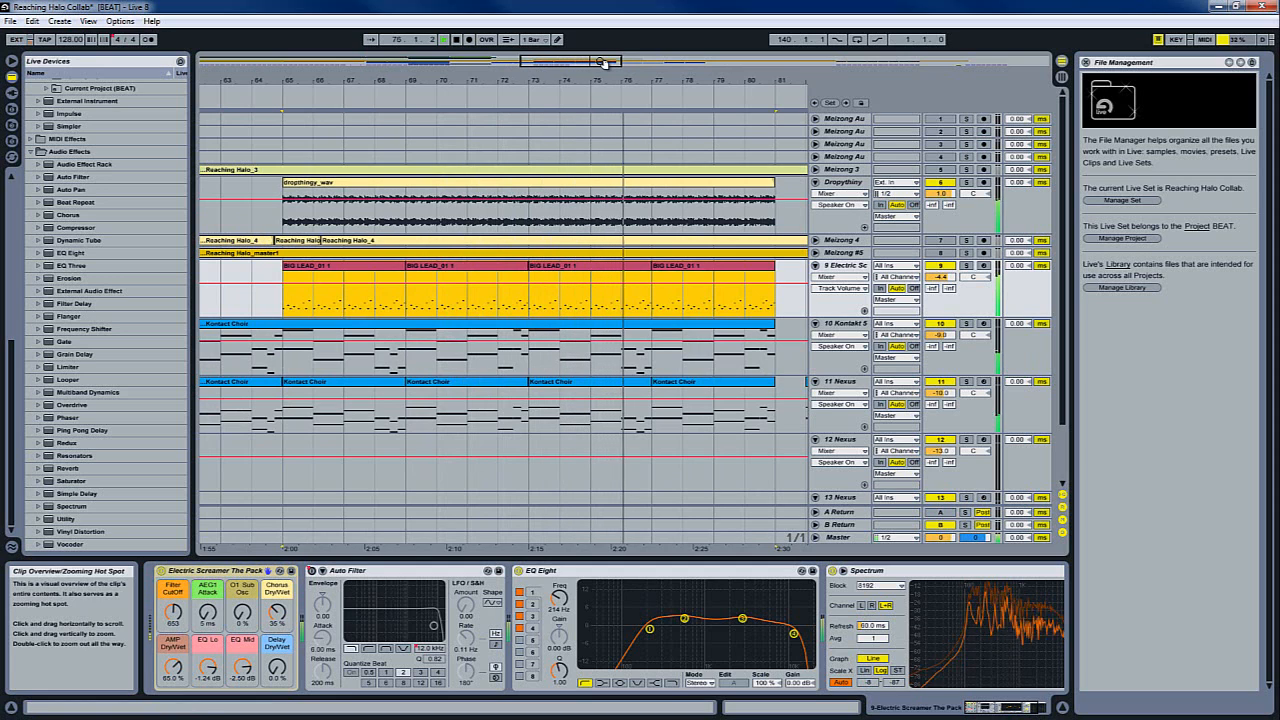
left_click(455, 40)
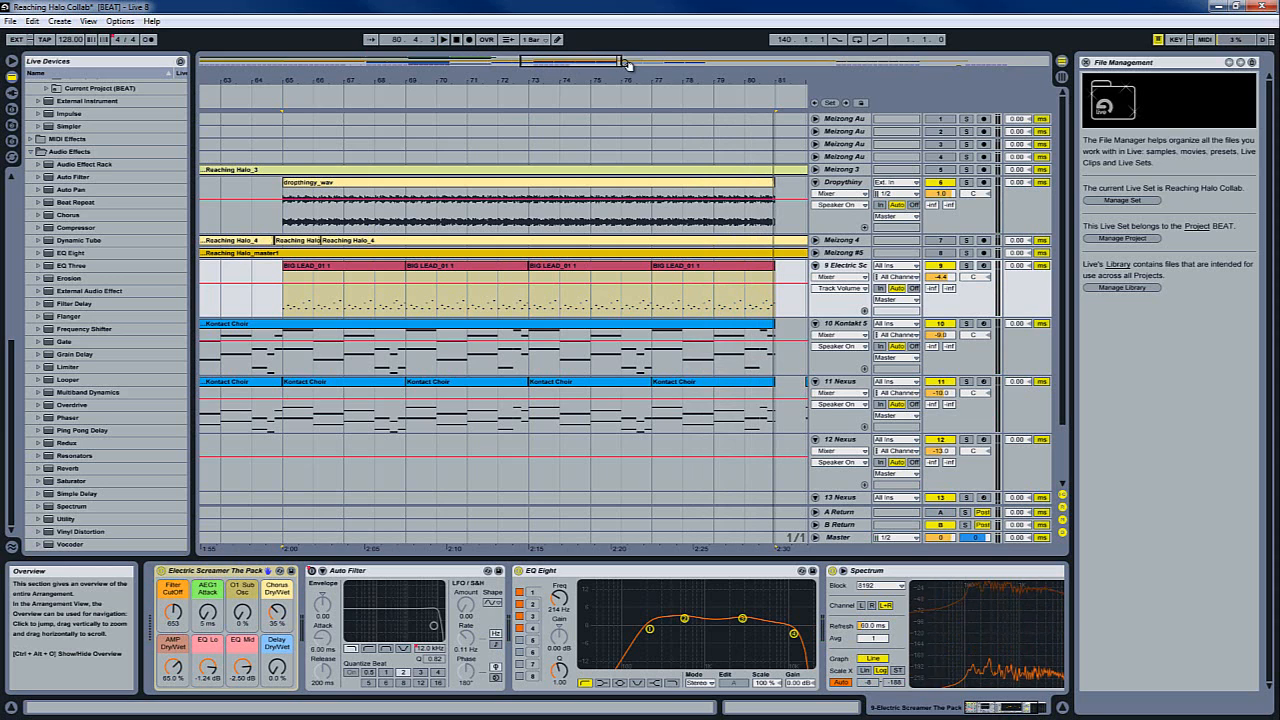
Step: Examine the remaining choir and Electric Screamer clips from bar 81 to the end of the arrangement
left_click_drag(621, 62, 717, 63)
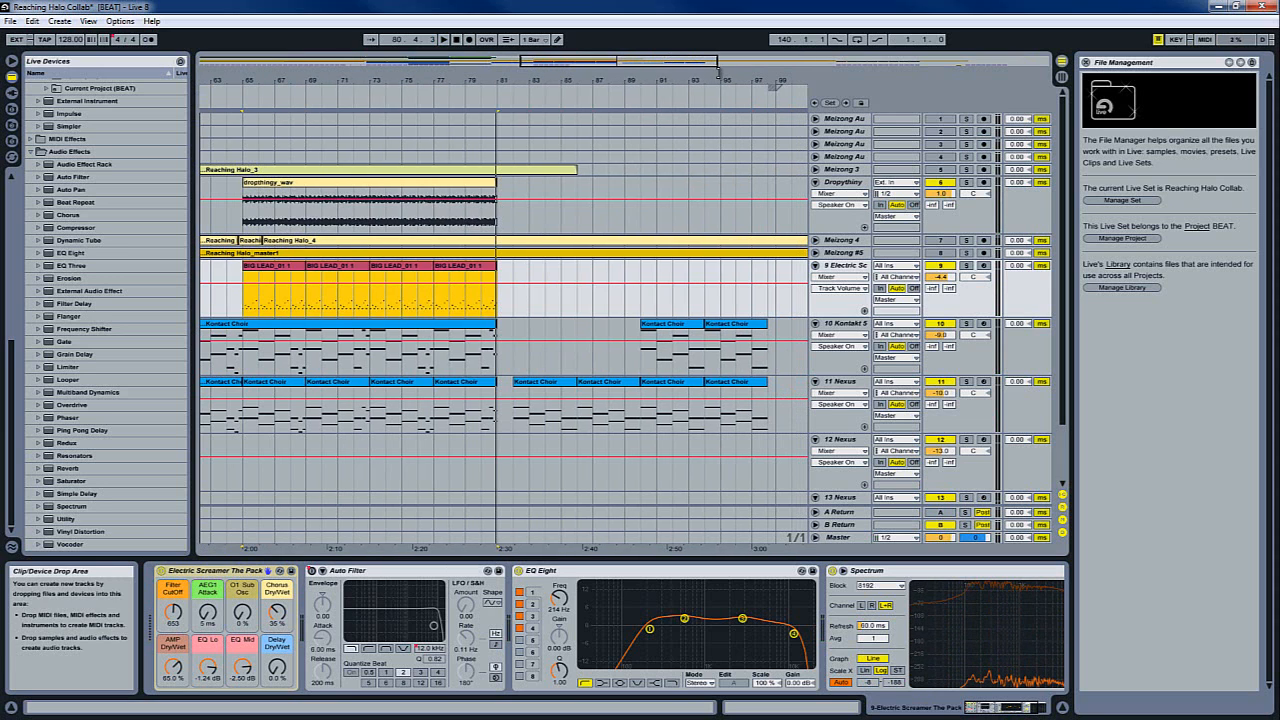
left_click(580, 325)
scroll(585, 328, "down", 3)
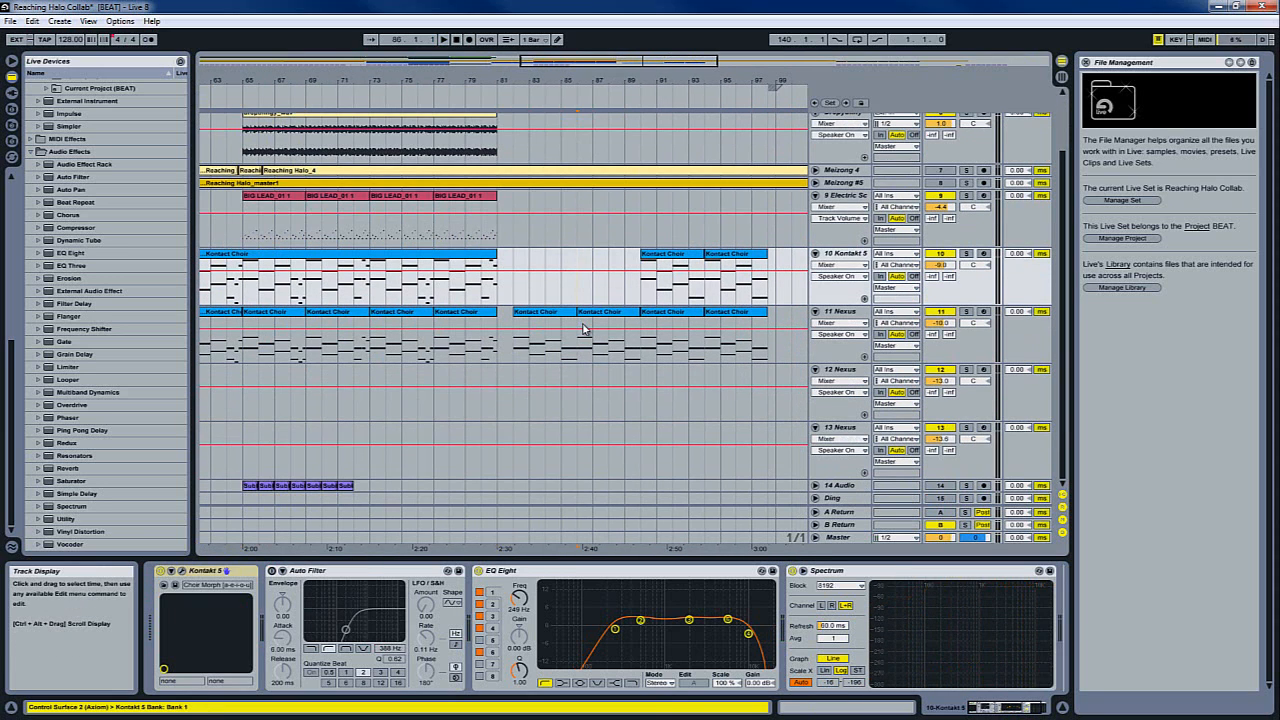
left_click_drag(645, 60, 1036, 60)
scroll(576, 366, "up", 3)
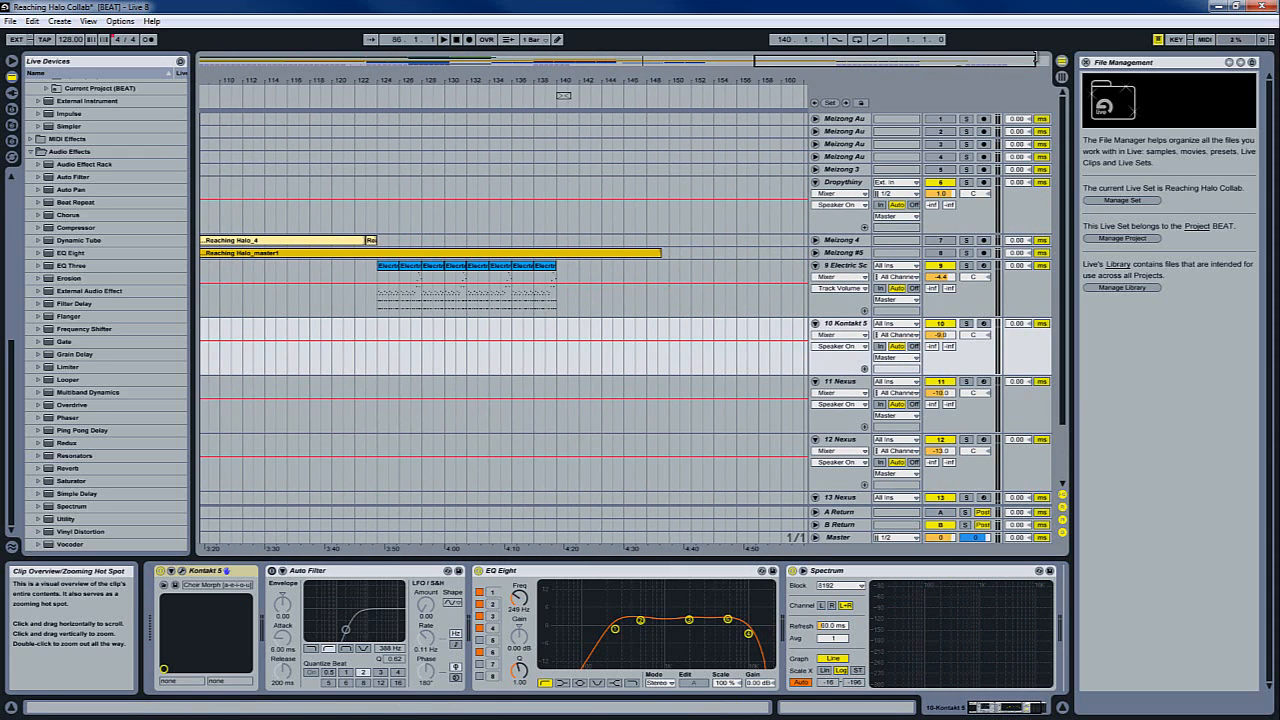
scroll(568, 388, "down", 3)
scroll(567, 388, "down", 1)
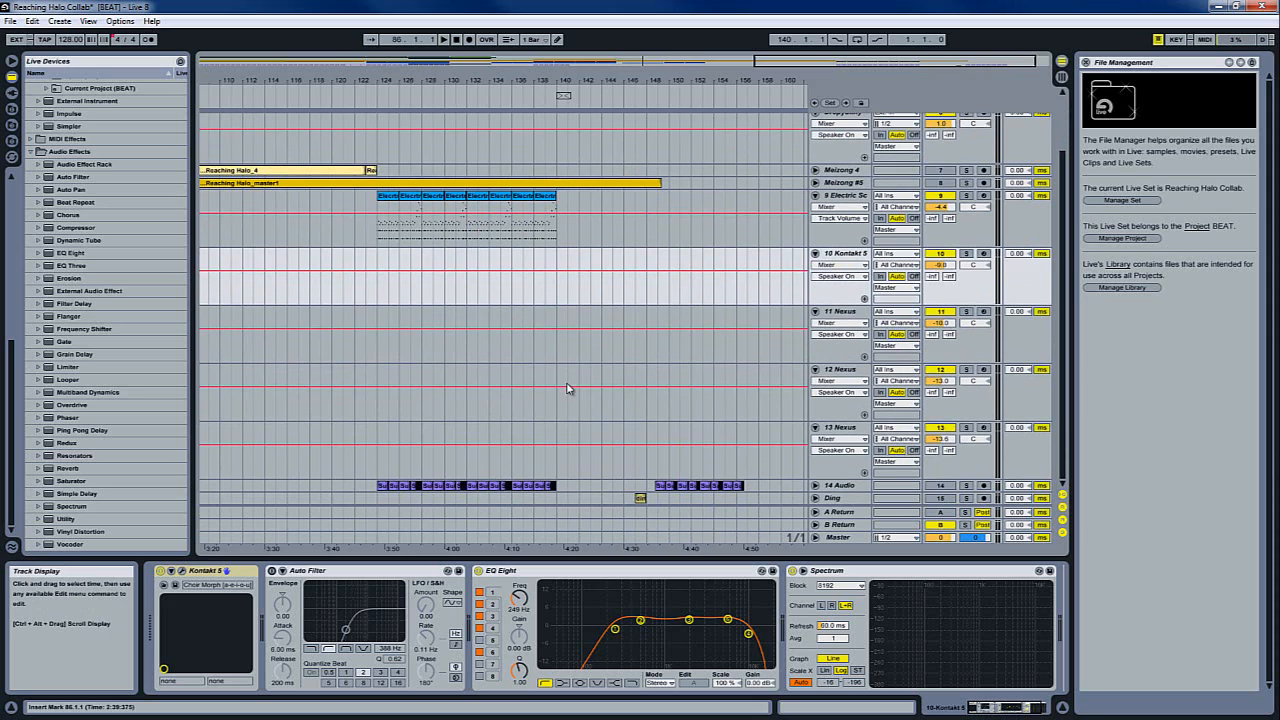
left_click(941, 196)
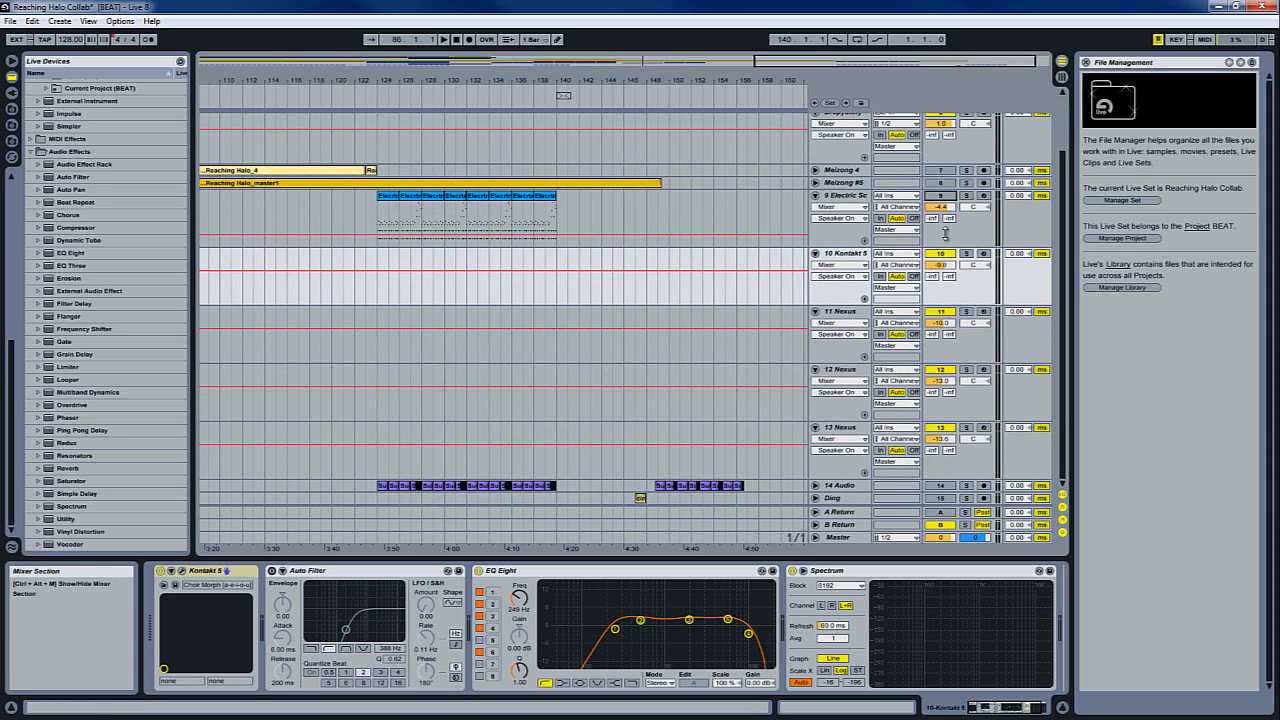
left_click(945, 196)
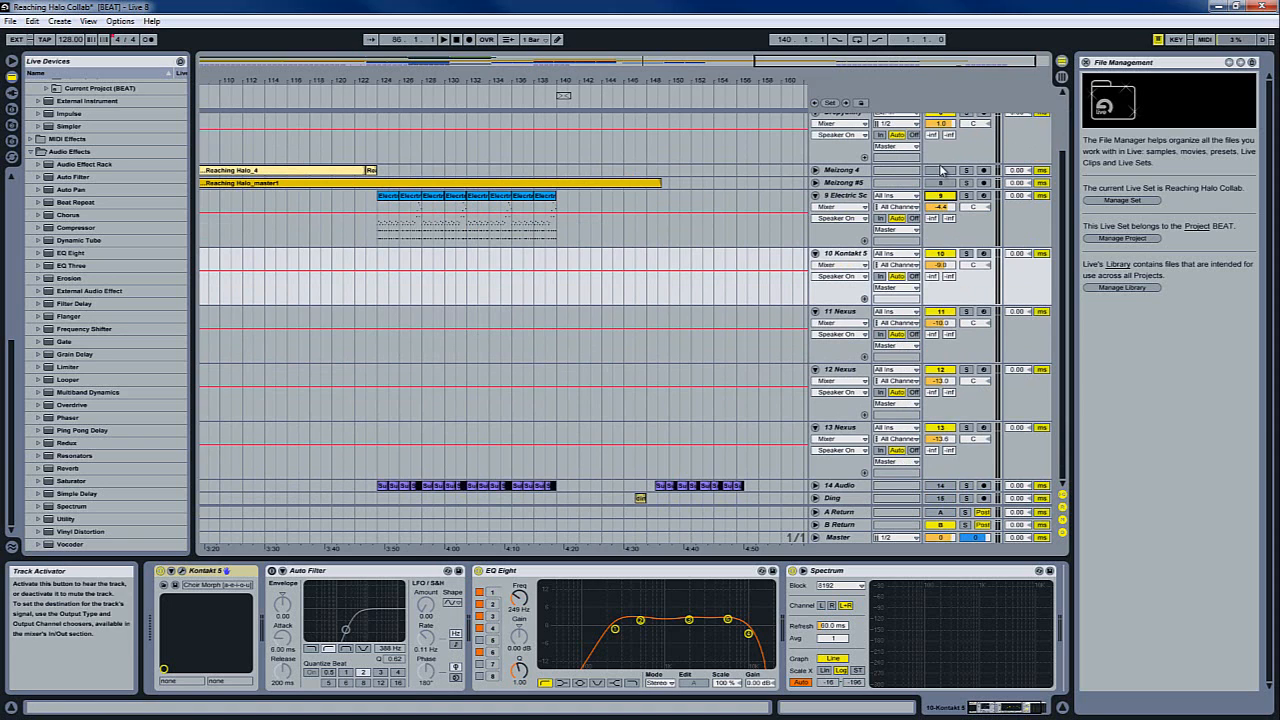
Step: Activate Meizong 4 track 7, then deactivate and fold the Dropythiny track 6
scroll(935, 180, "up", 3)
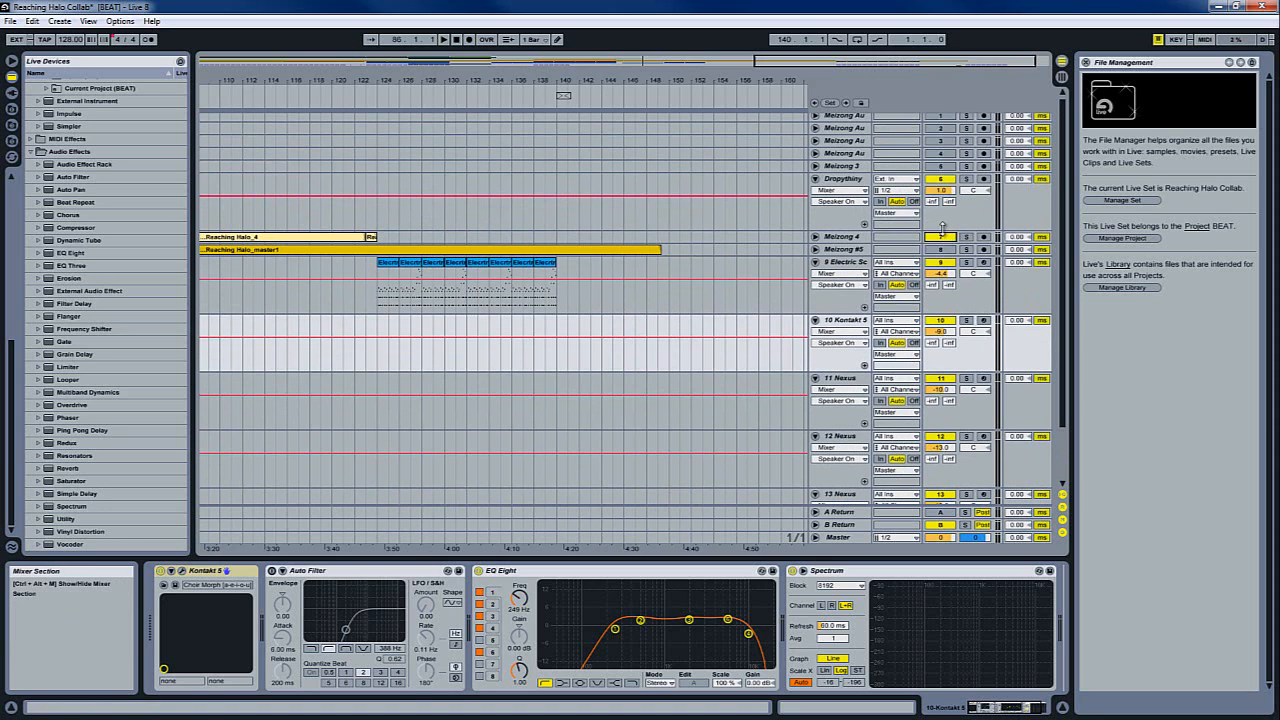
left_click(935, 180)
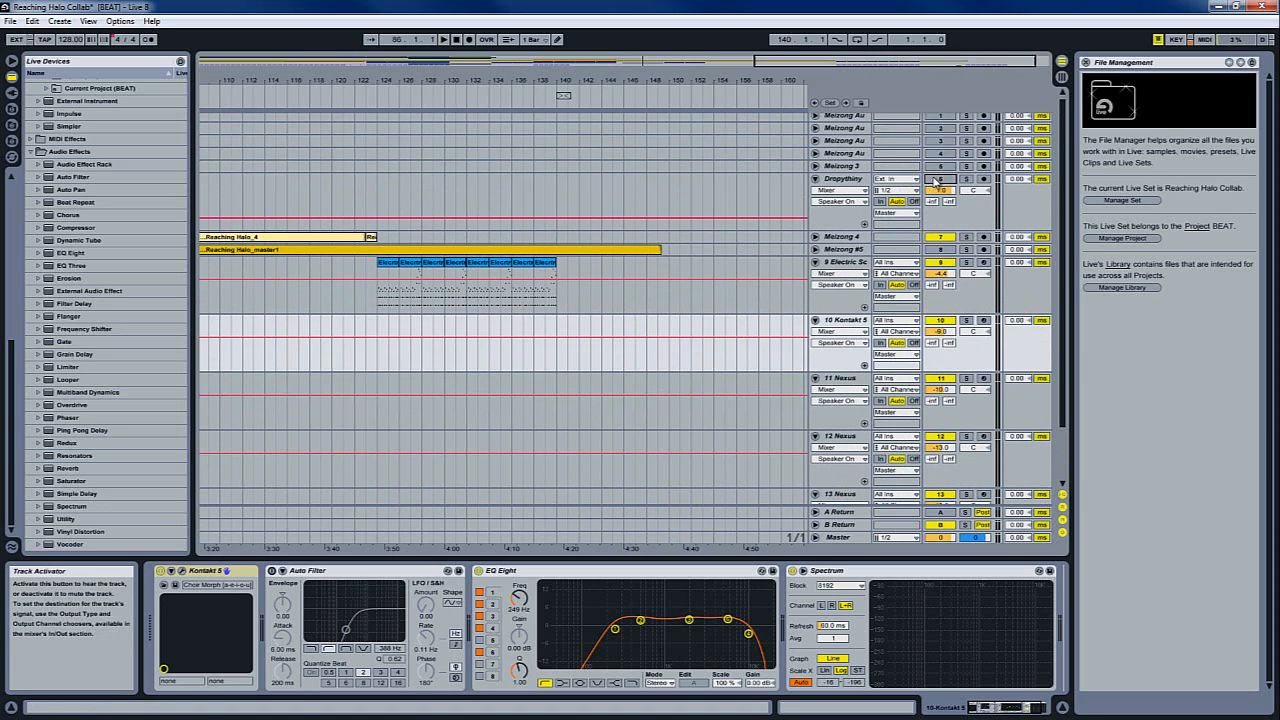
left_click(816, 181)
scroll(850, 213, "down", 1)
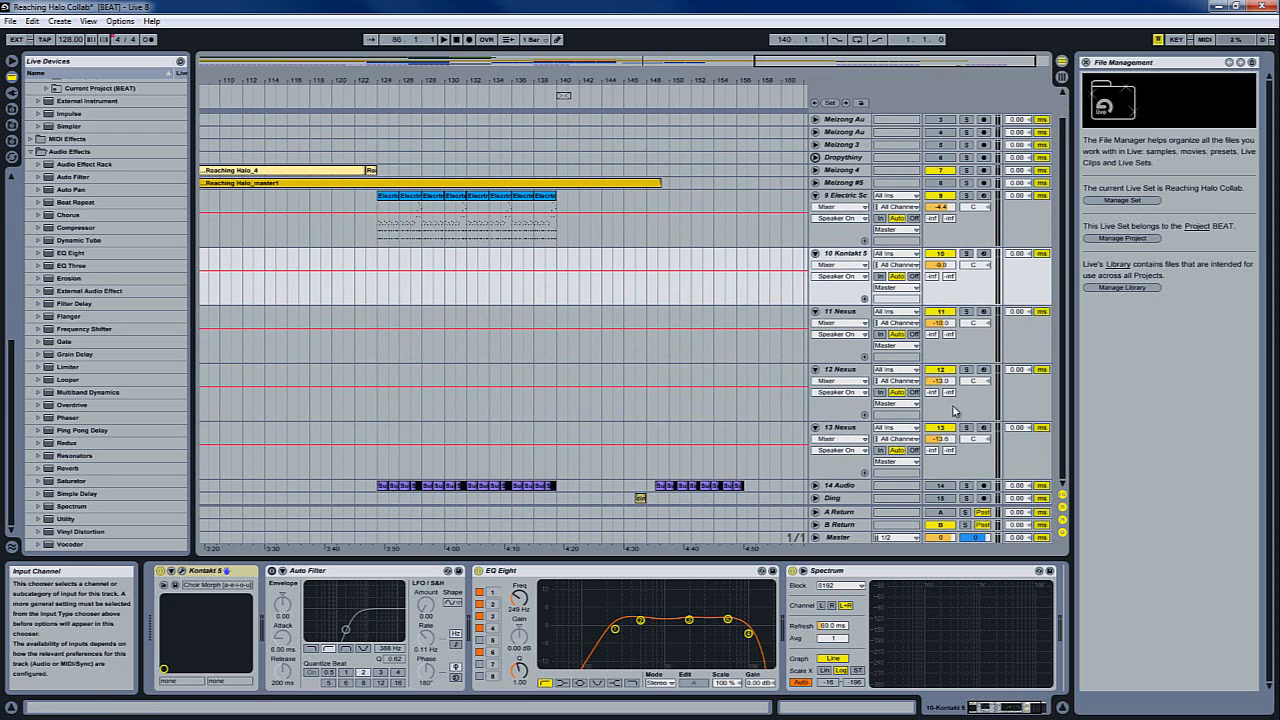
Step: Activate the 14 Audio and Ding tracks and deactivate tracks 10 to 13
left_click(943, 507)
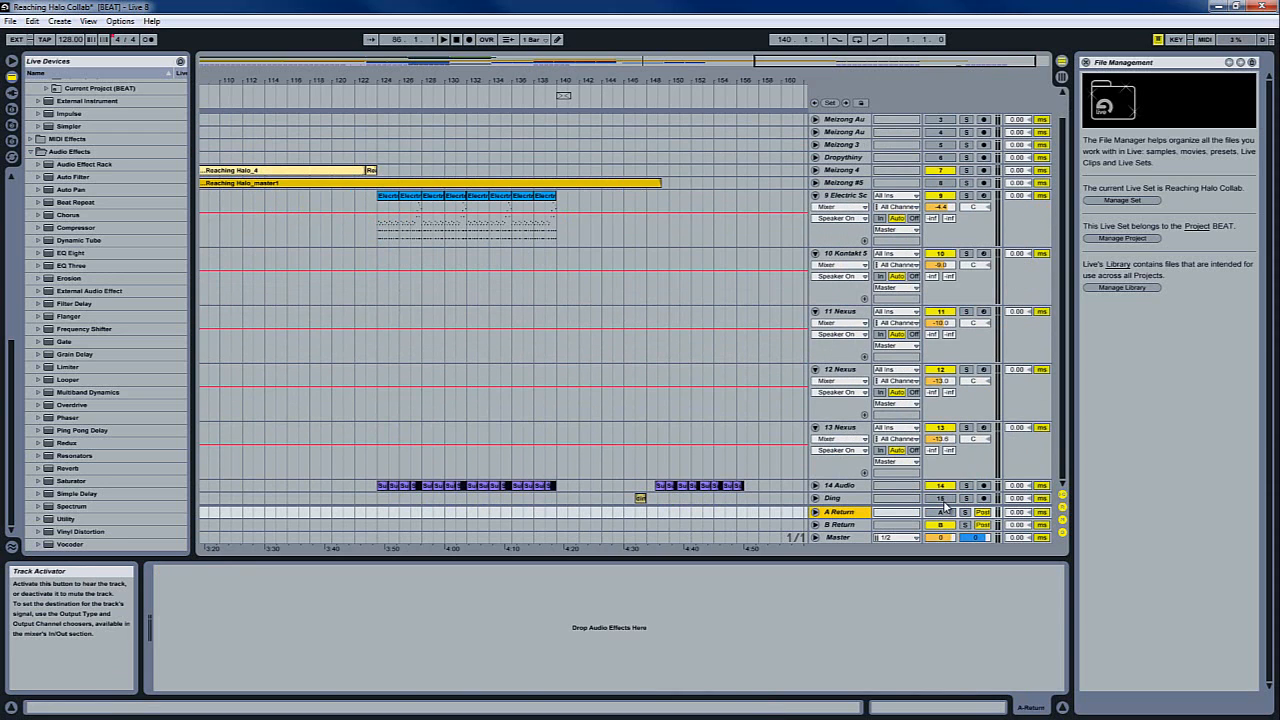
left_click(944, 427)
left_click(944, 369)
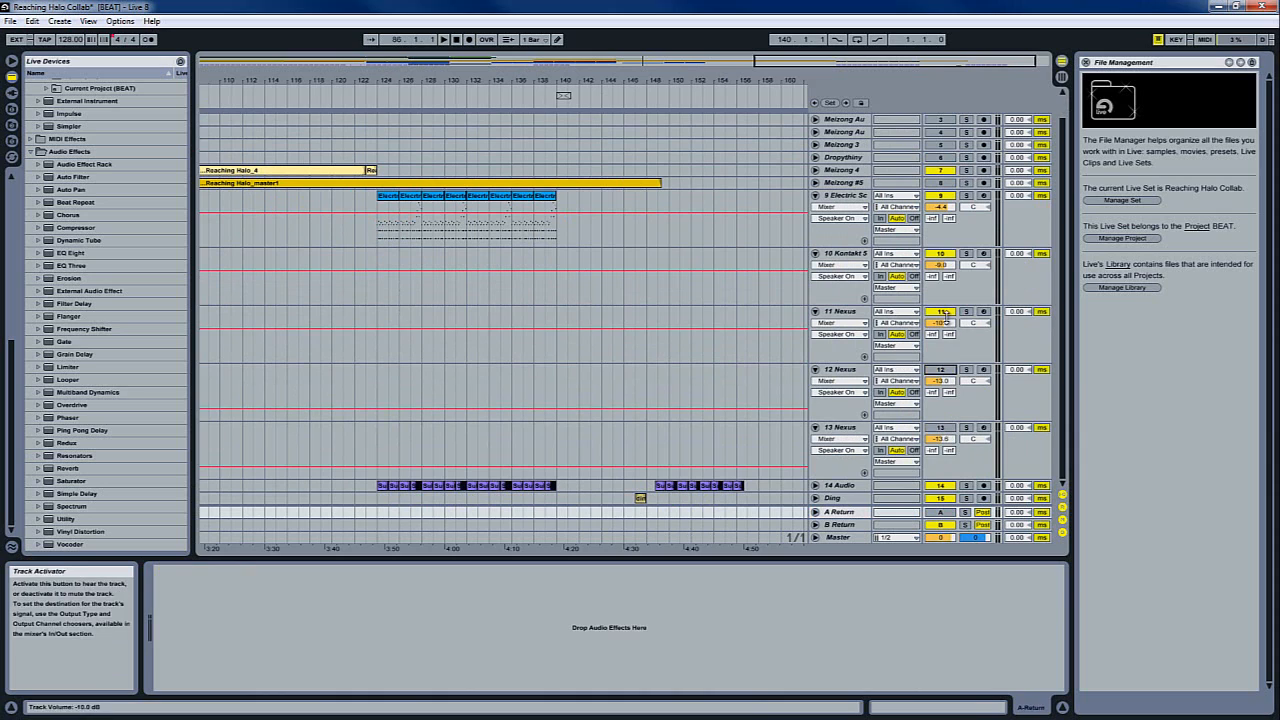
left_click(944, 312)
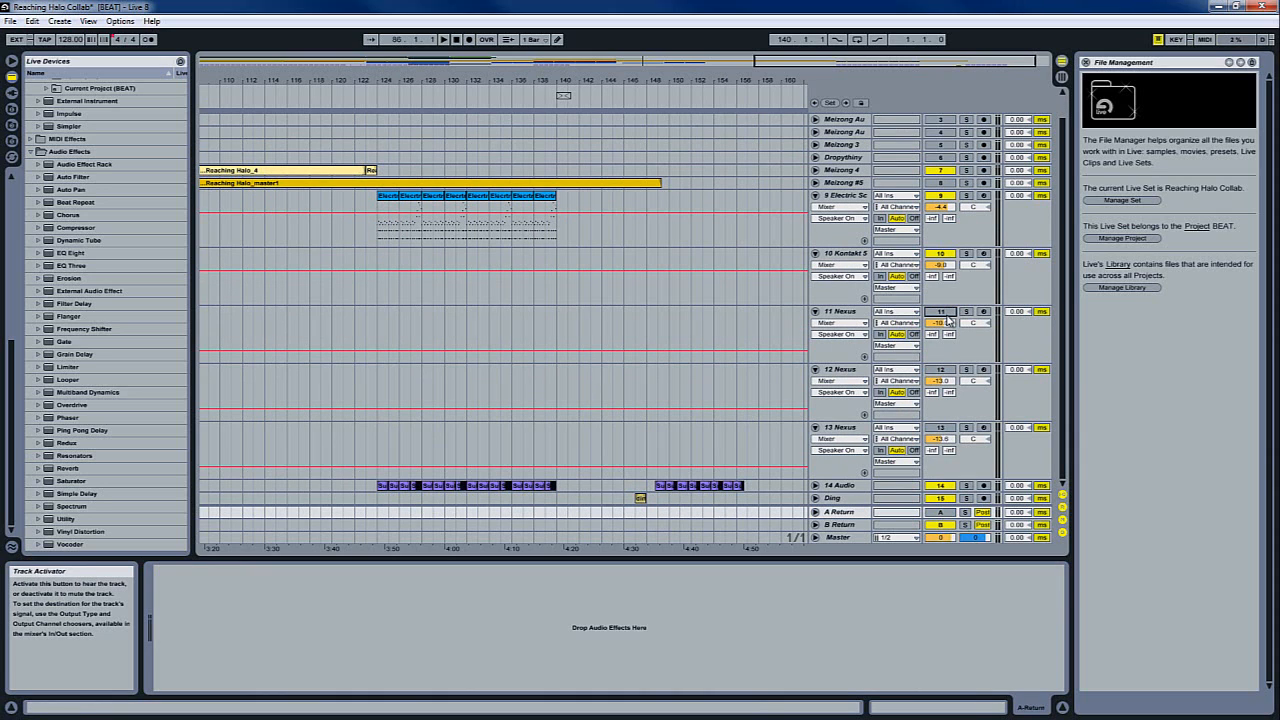
left_click(941, 253)
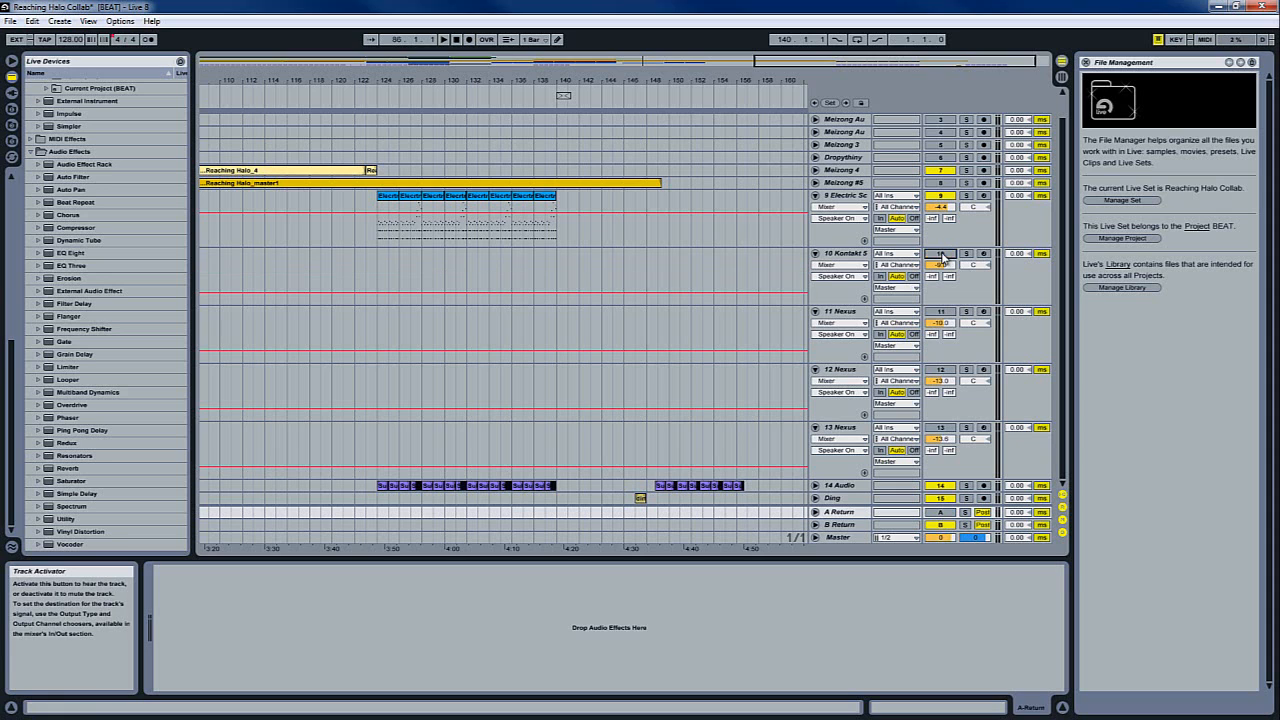
Step: Fold tracks 10 to 13 and unfold the 14 Audio and Ding tracks
left_click(815, 254)
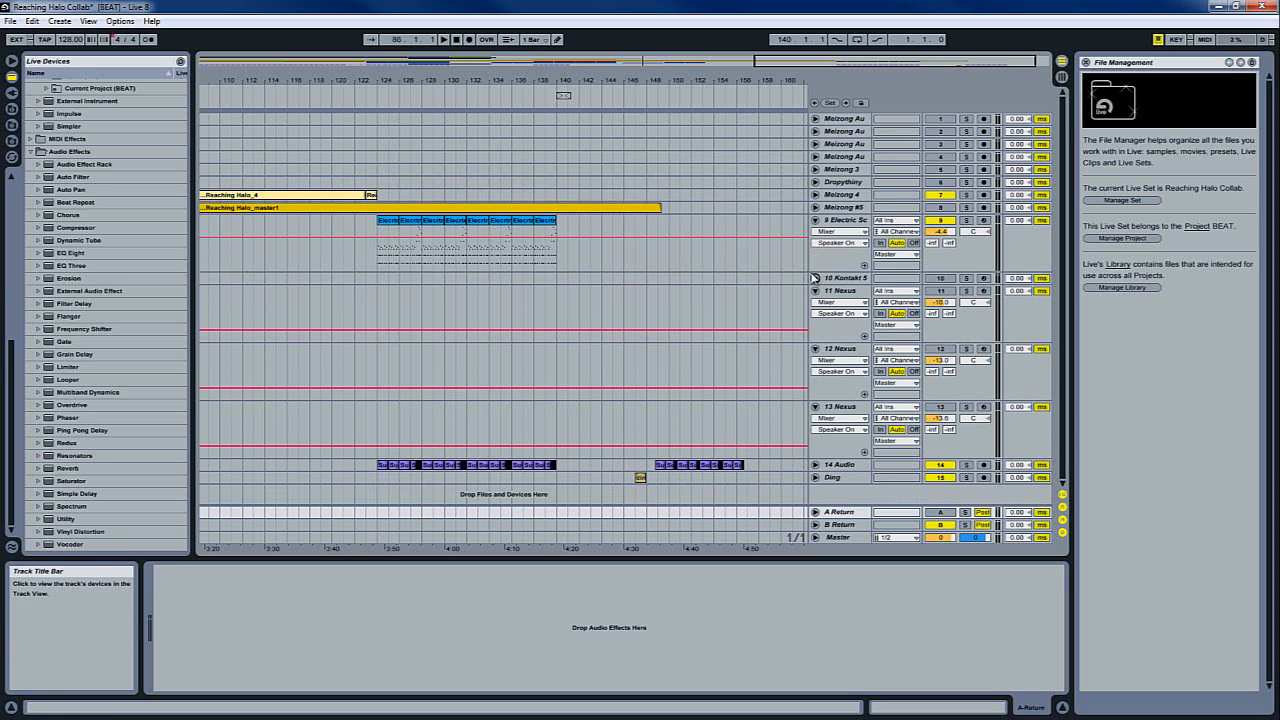
left_click(815, 290)
left_click(815, 304)
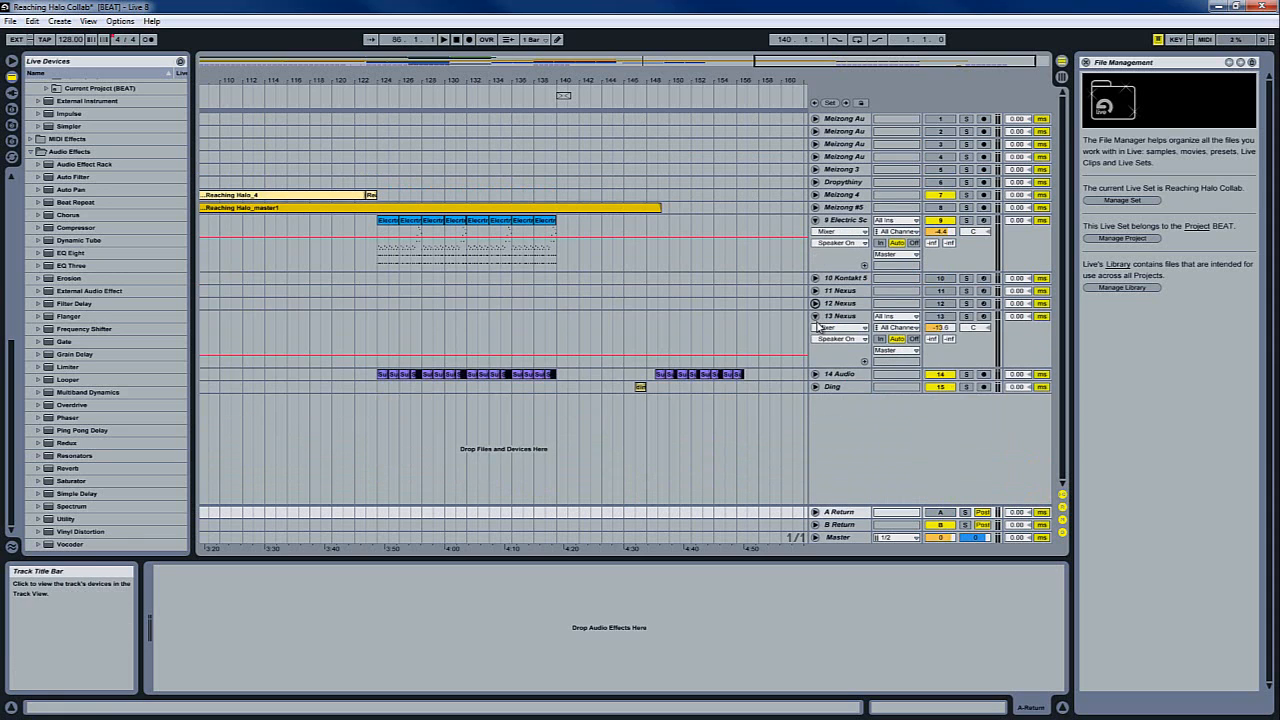
left_click(815, 316)
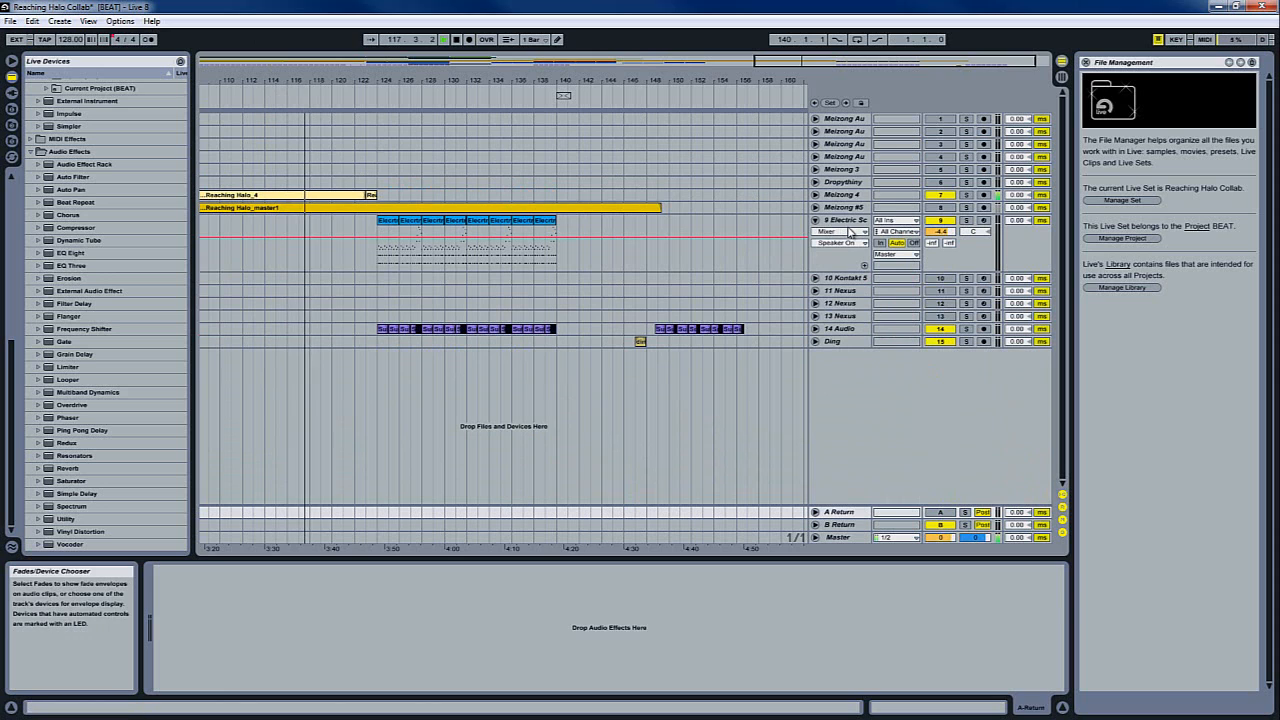
left_click(815, 328)
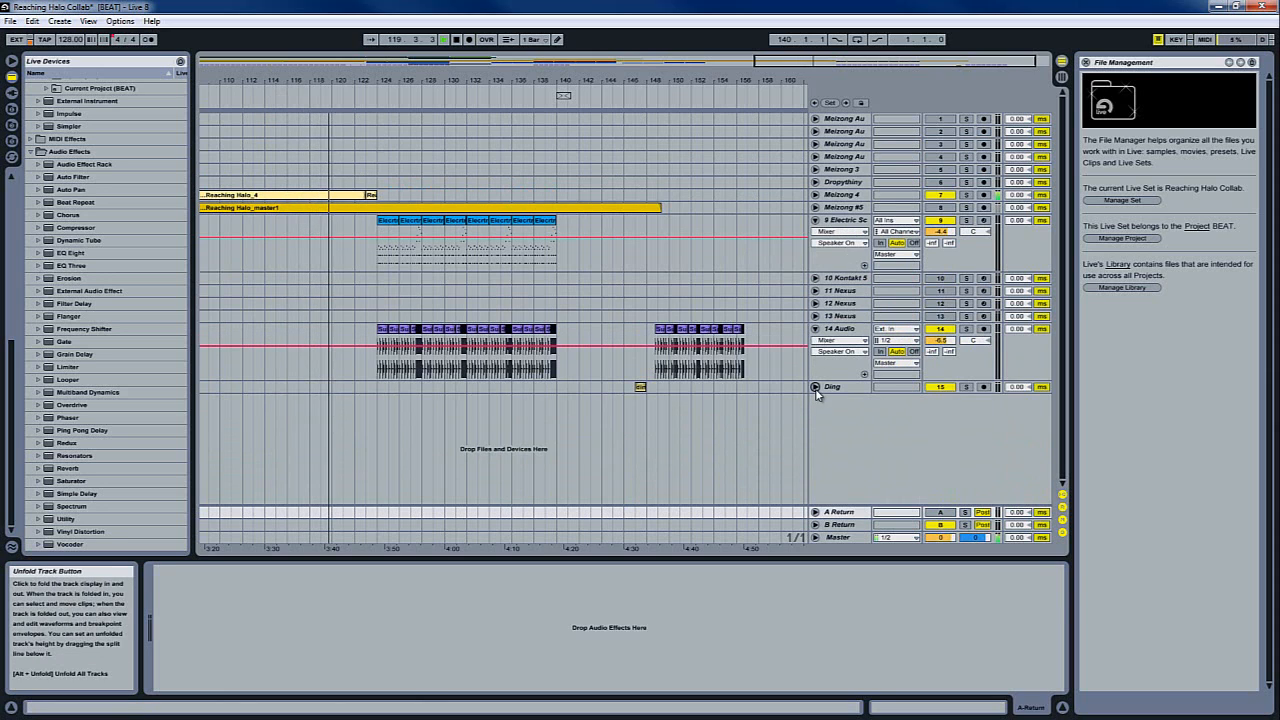
left_click(815, 386)
Step: Delete the clips on the 14 Audio track between bars 147 and 159
left_click_drag(770, 350, 641, 345)
key("Delete")
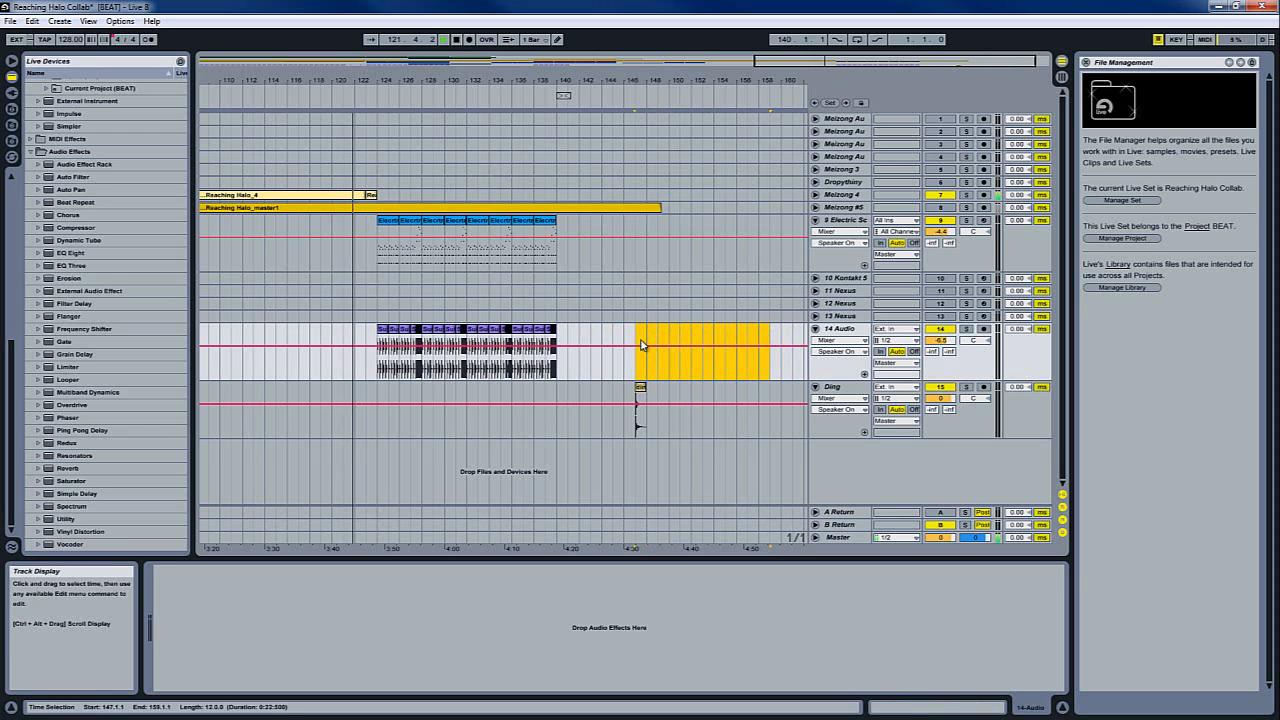
left_click(579, 365)
Step: Listen to the final Electric Screamer section with the 14 Audio clips up to bar 141, and audition the ding at bar 147
key("plus")
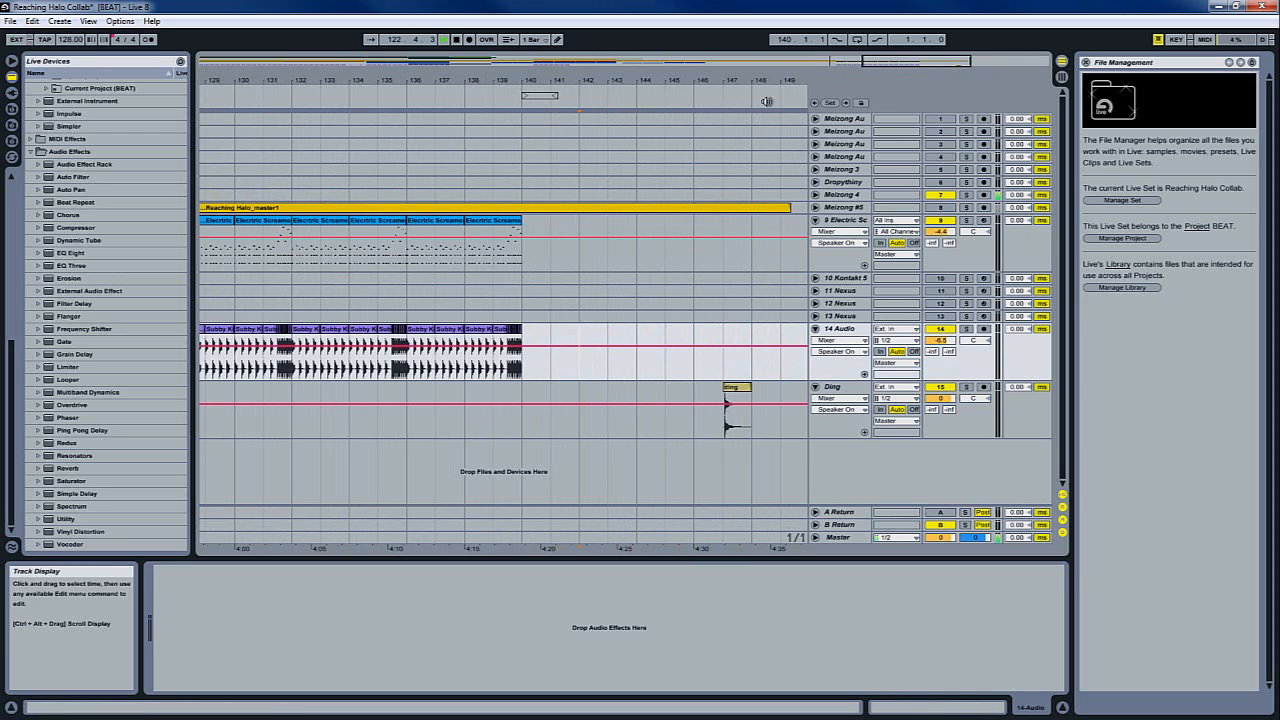
left_click_drag(908, 62, 912, 62)
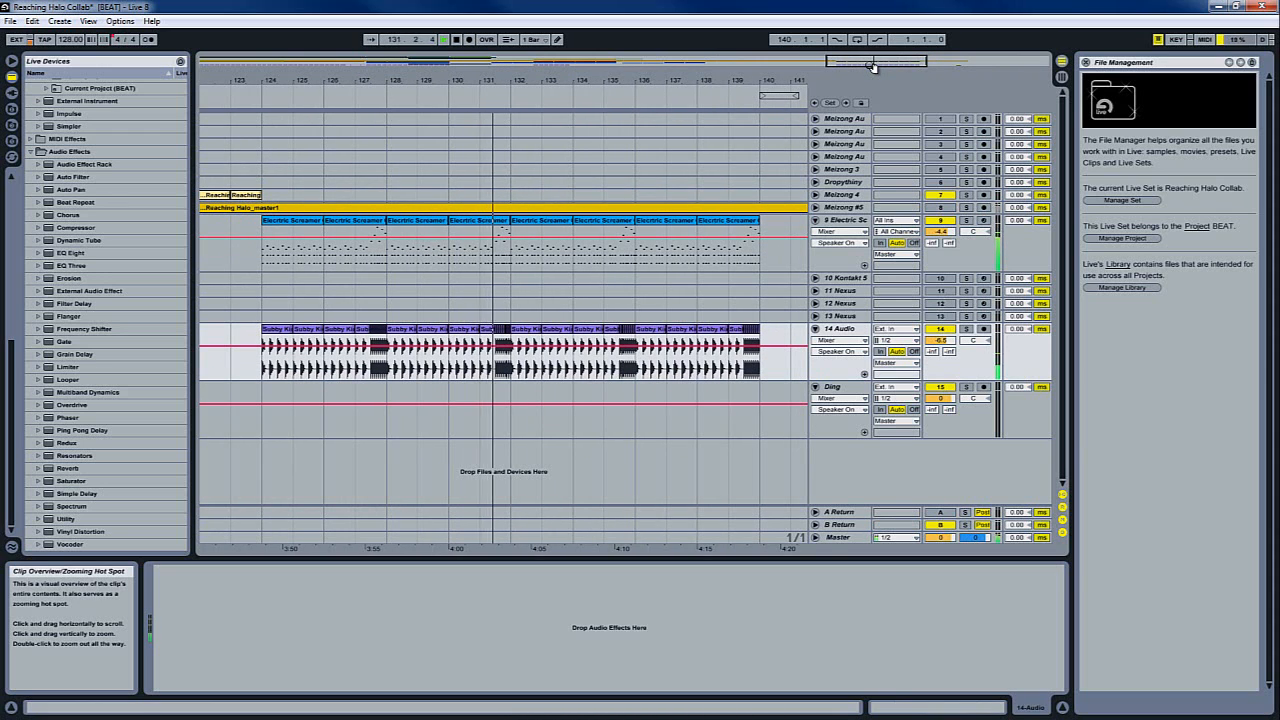
left_click_drag(872, 66, 882, 66)
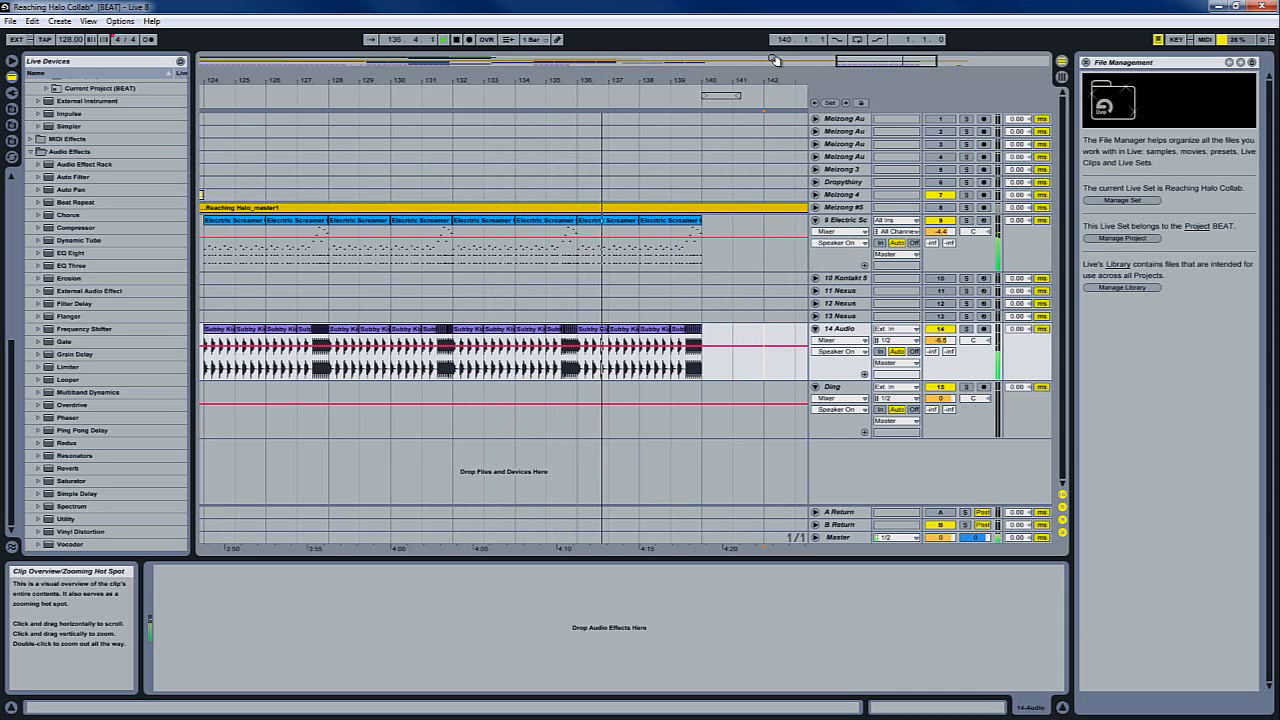
left_click_drag(885, 66, 893, 58)
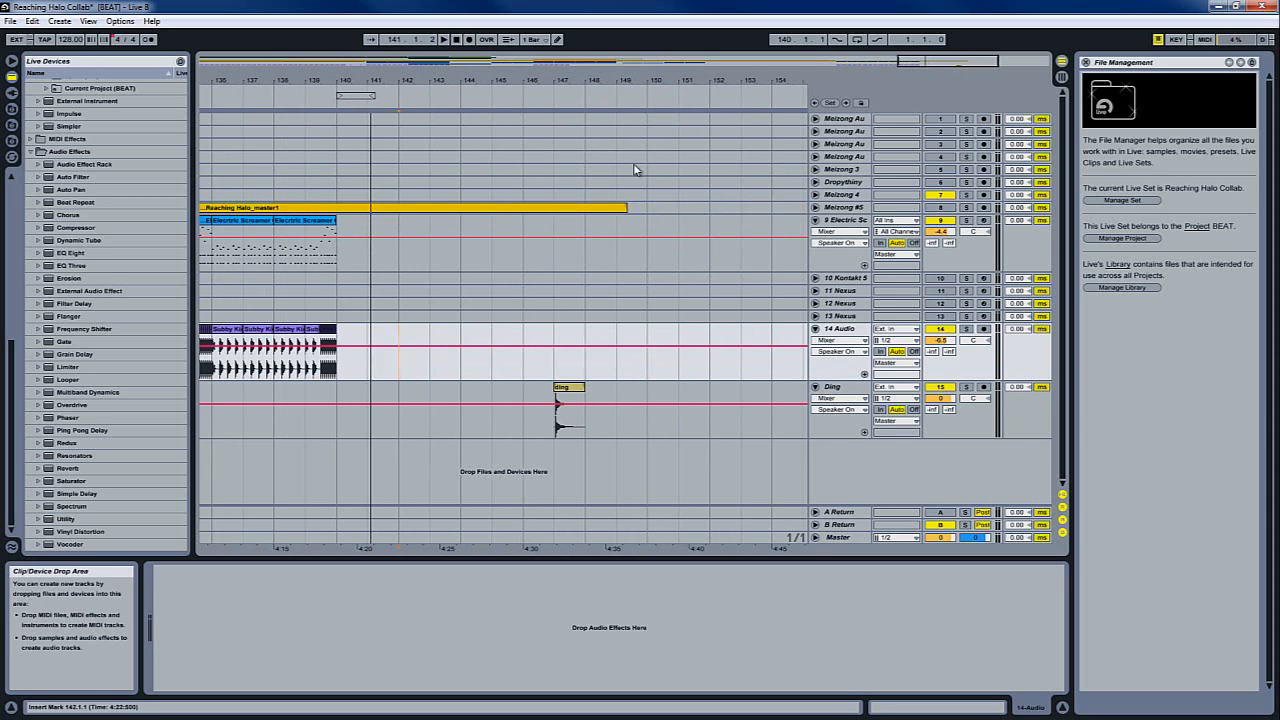
left_click(555, 97)
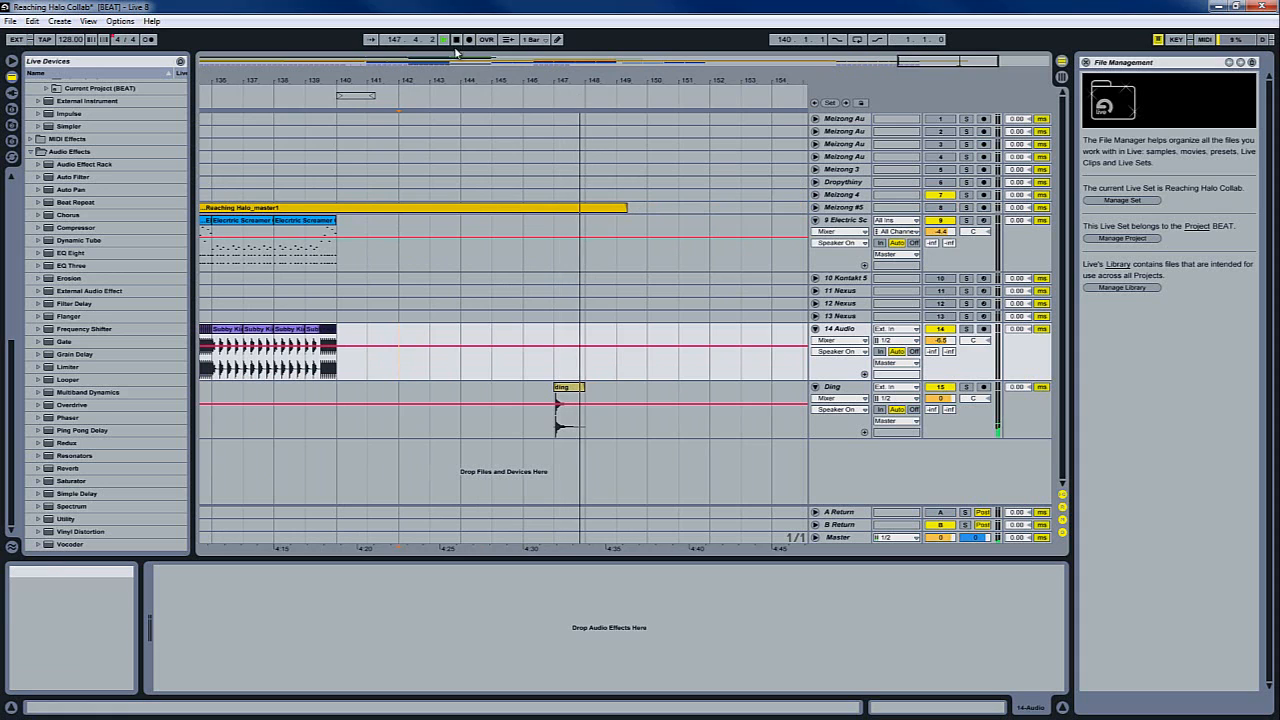
Step: Examine the arrangement backwards from the ding clip at bar 147 to the choir and lead clips around bars 39 to 81
left_click_drag(953, 66, 791, 62)
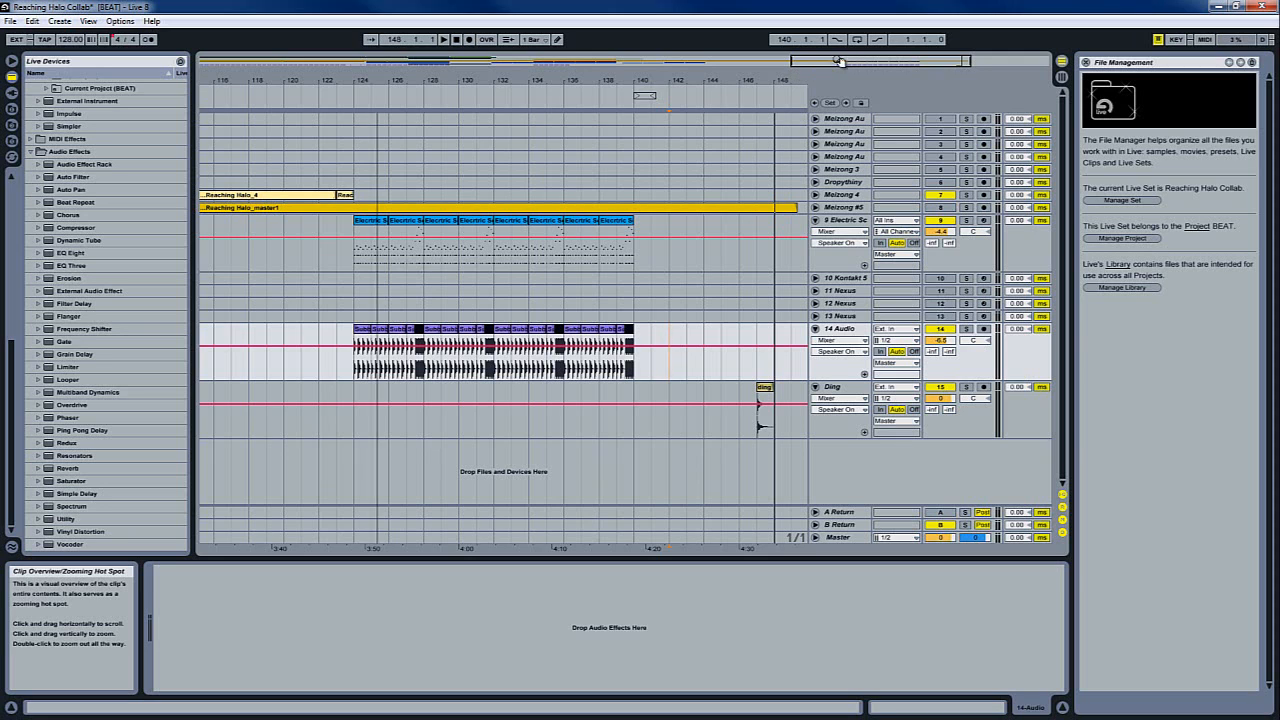
left_click_drag(830, 62, 795, 62)
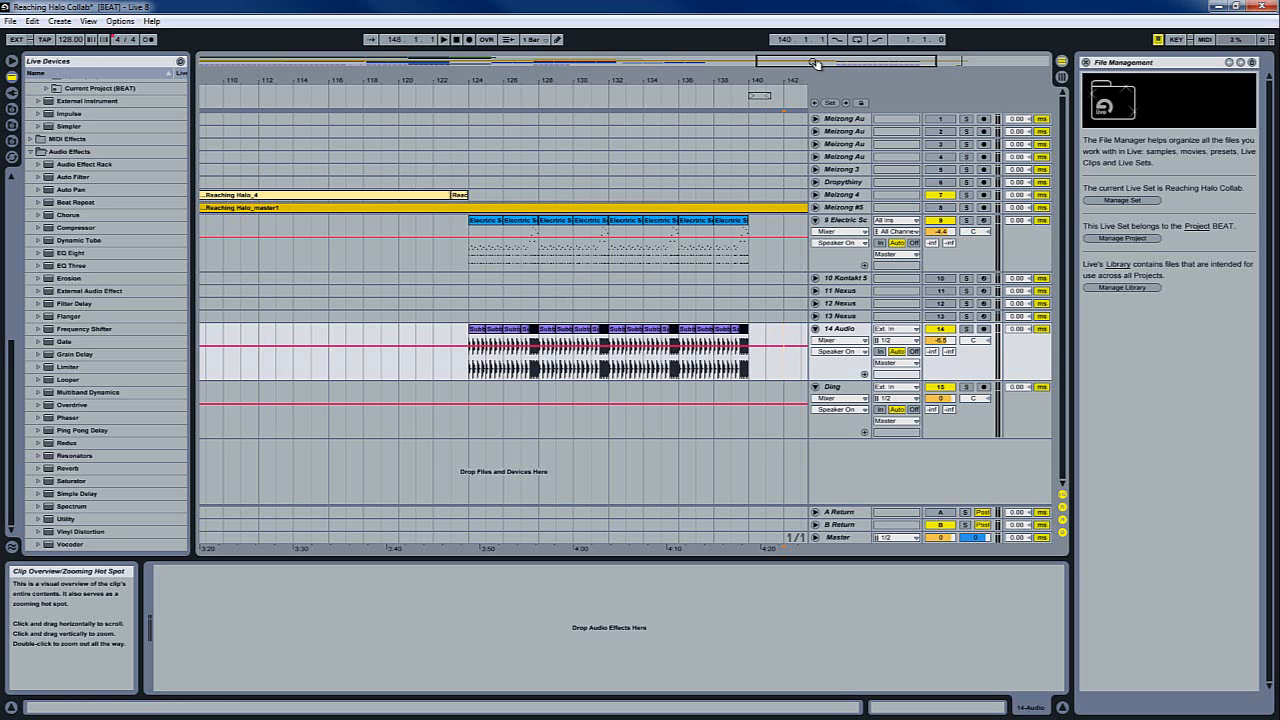
left_click_drag(815, 62, 783, 65)
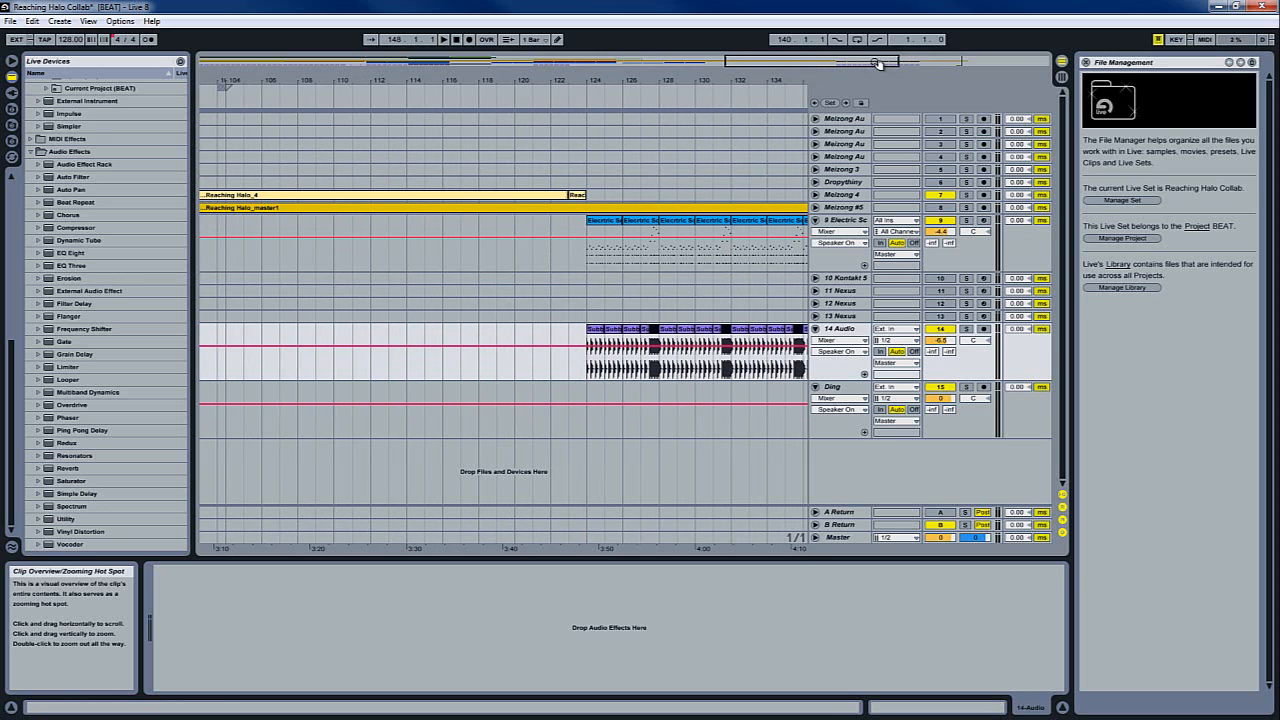
left_click_drag(899, 62, 712, 67)
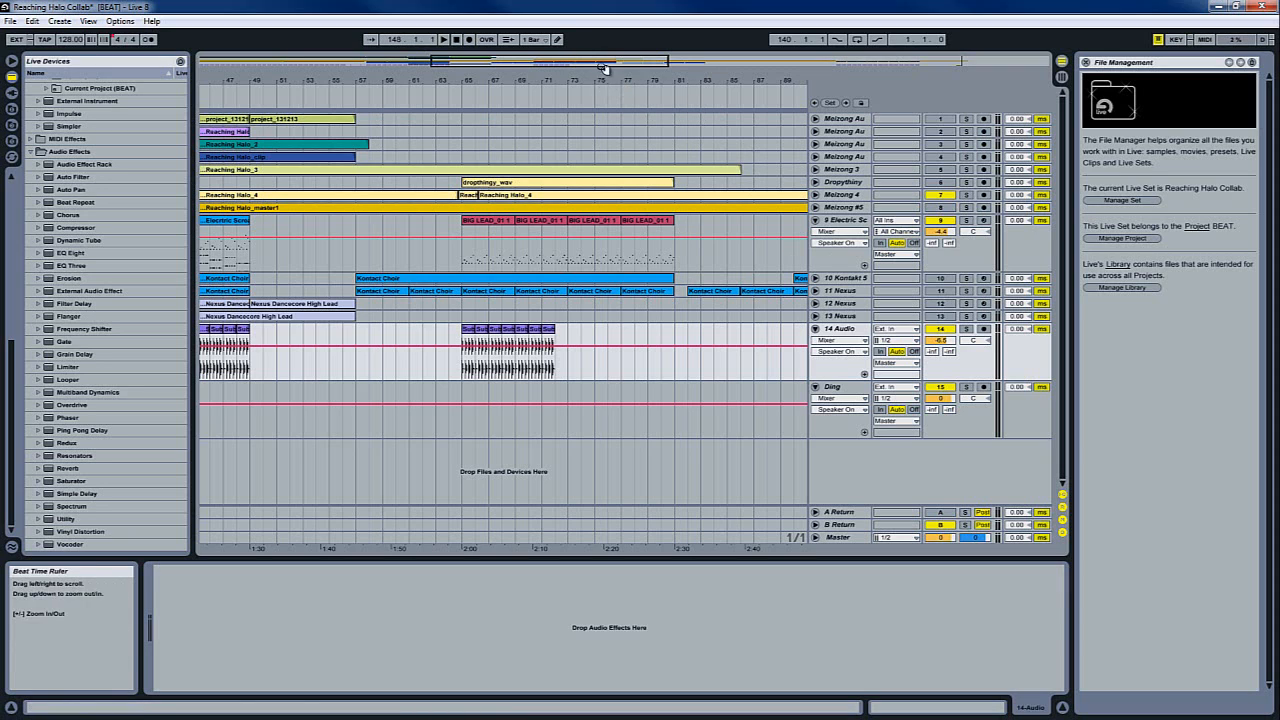
left_click_drag(603, 67, 608, 65)
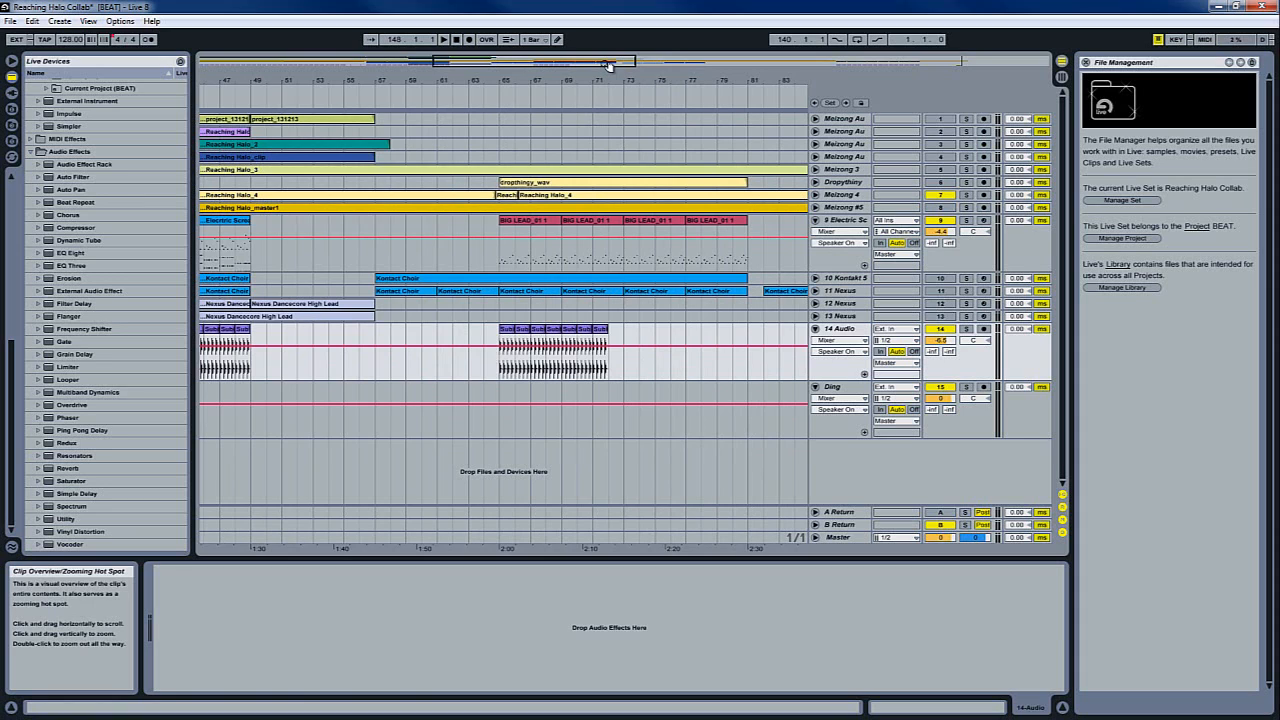
left_click_drag(580, 65, 585, 65)
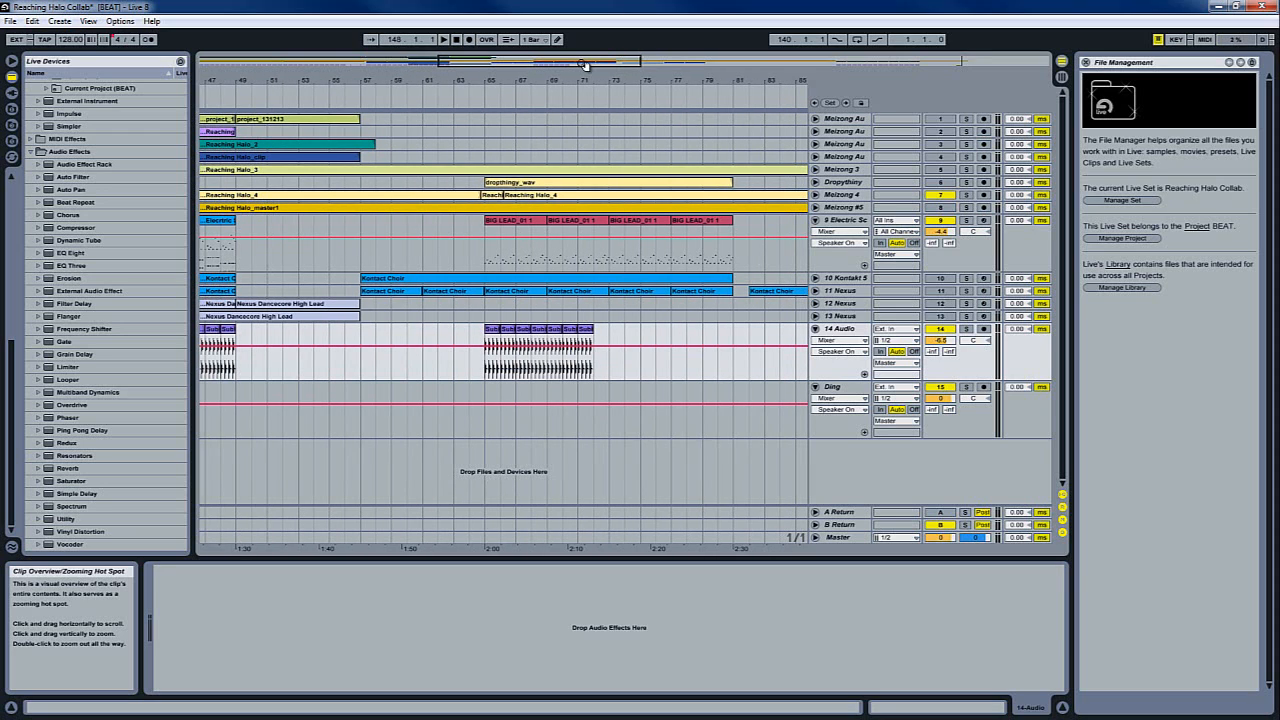
left_click_drag(583, 64, 590, 64)
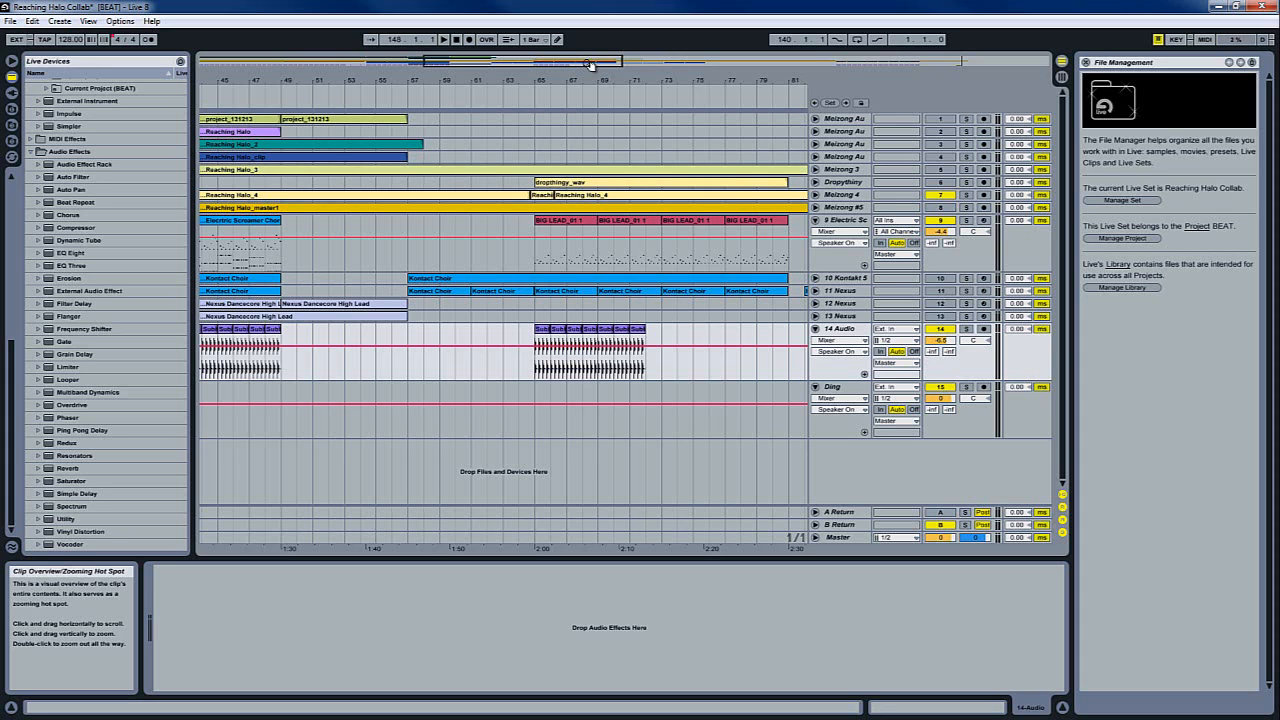
left_click_drag(590, 65, 572, 65)
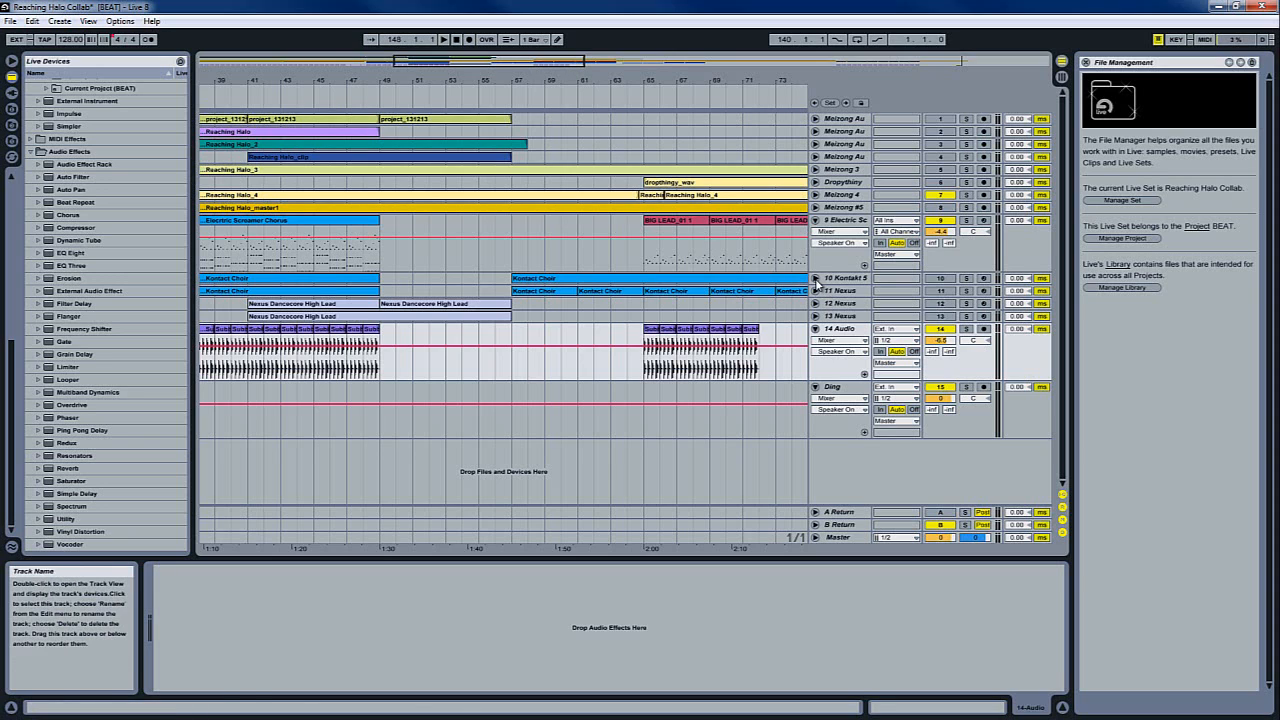
Step: Unfold the 10 Kontakt 5 and 11 Nexus choir tracks and reactivate track 10
left_click(815, 278)
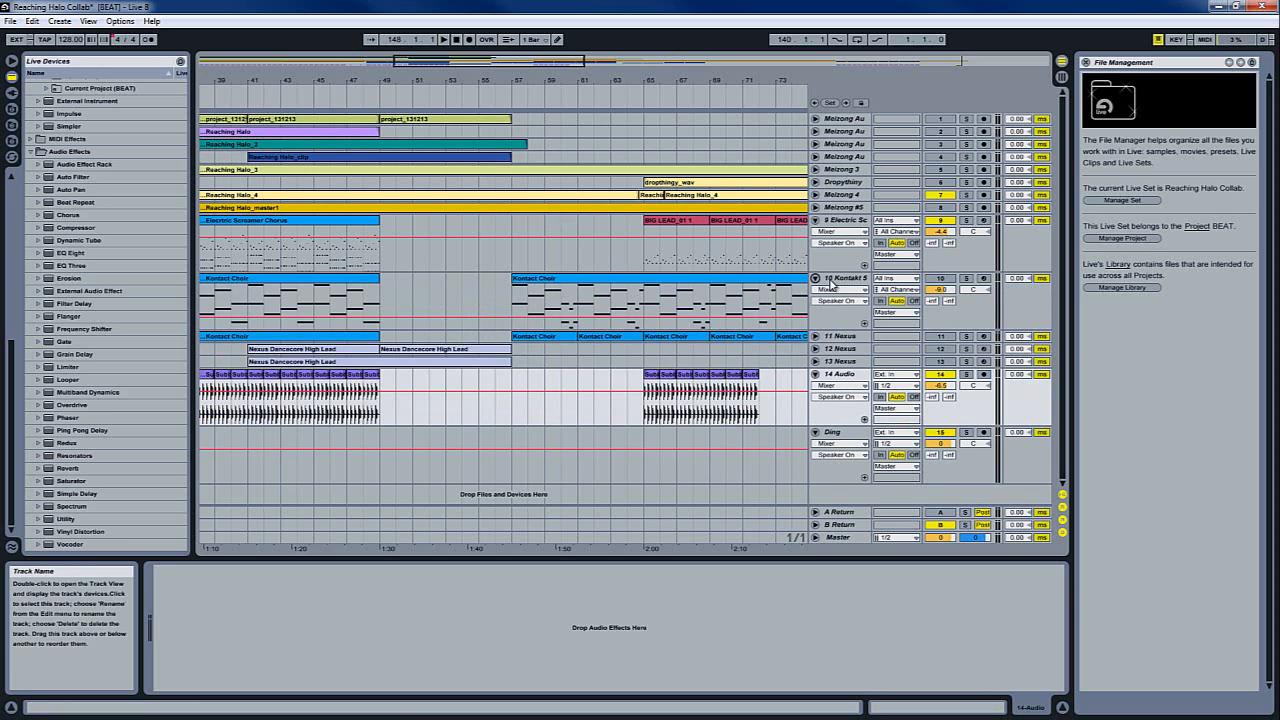
left_click(815, 337)
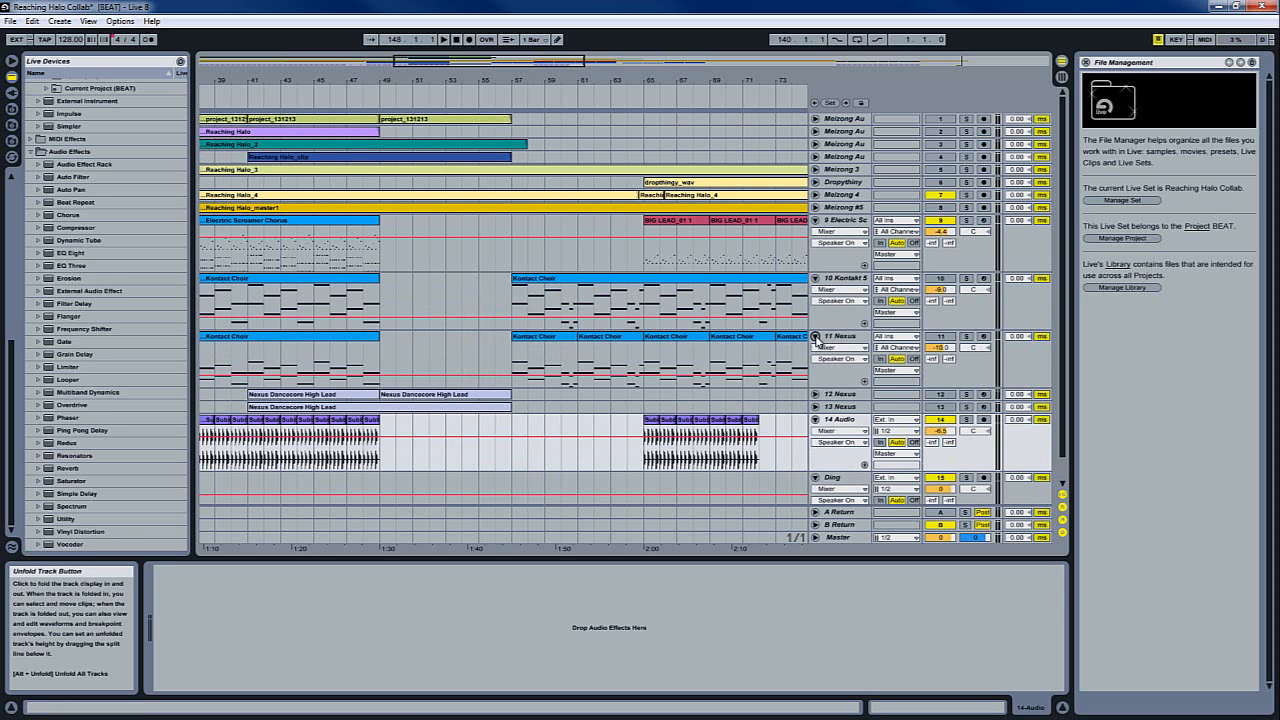
left_click(855, 282)
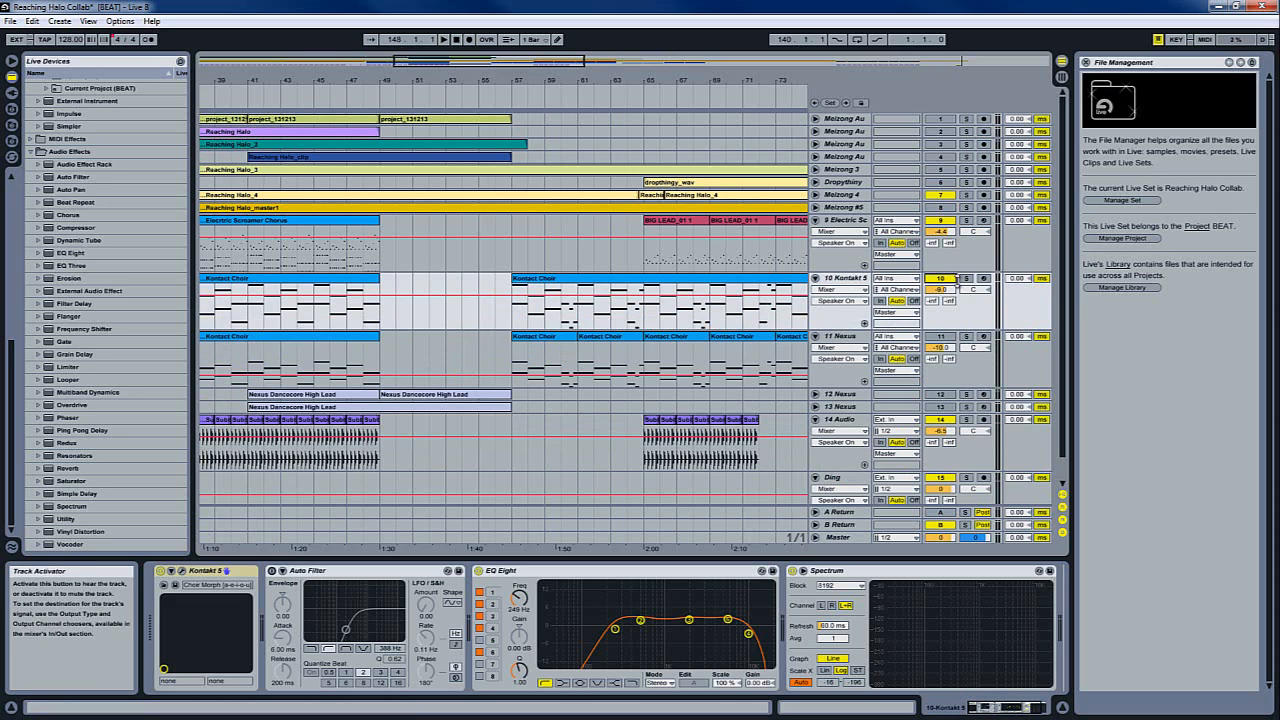
Step: Inspect the Choir Morph [a-e-i-o-u] instrument in track 10's Kontakt 5 window, close it, and solo track 10
left_click(182, 574)
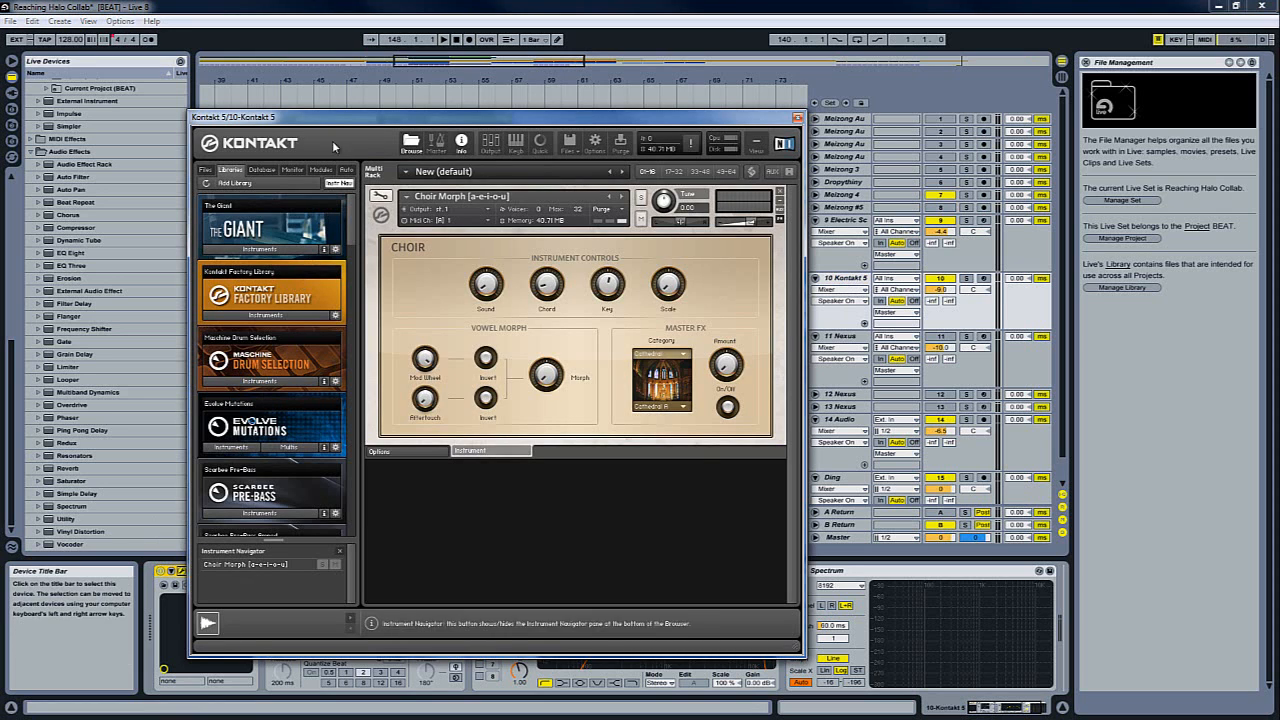
left_click_drag(335, 122, 403, 132)
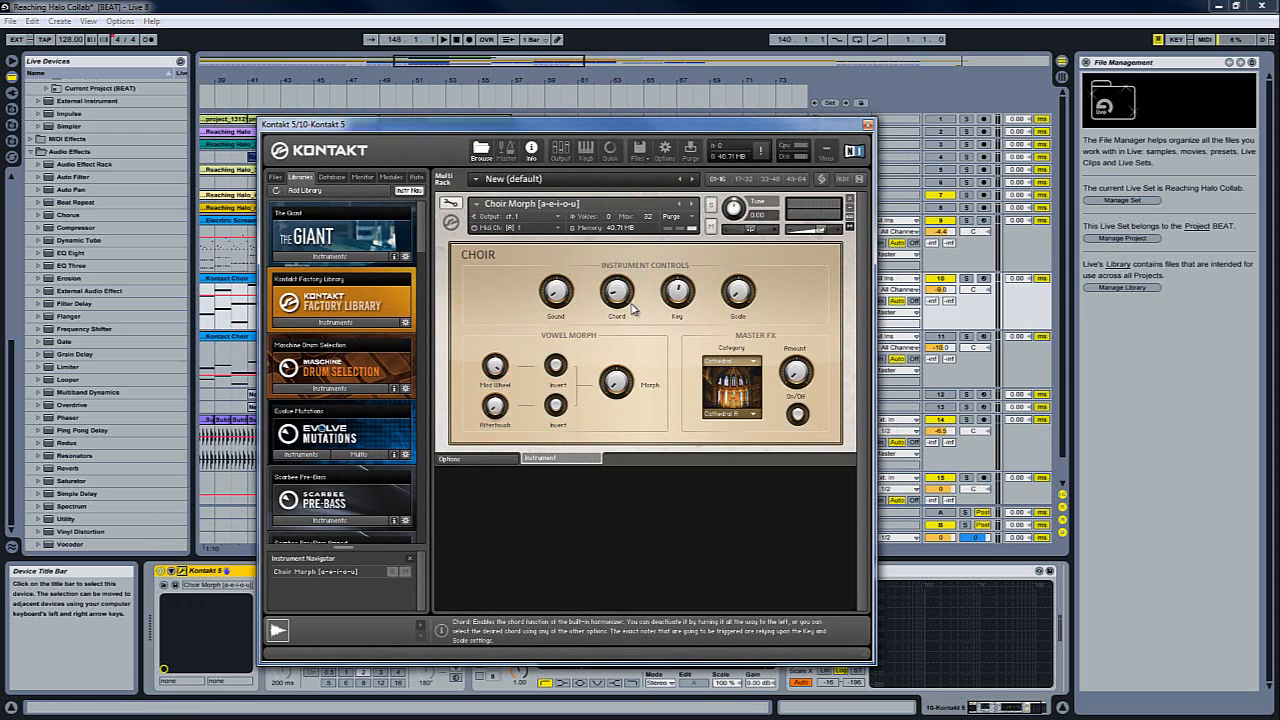
left_click(867, 125)
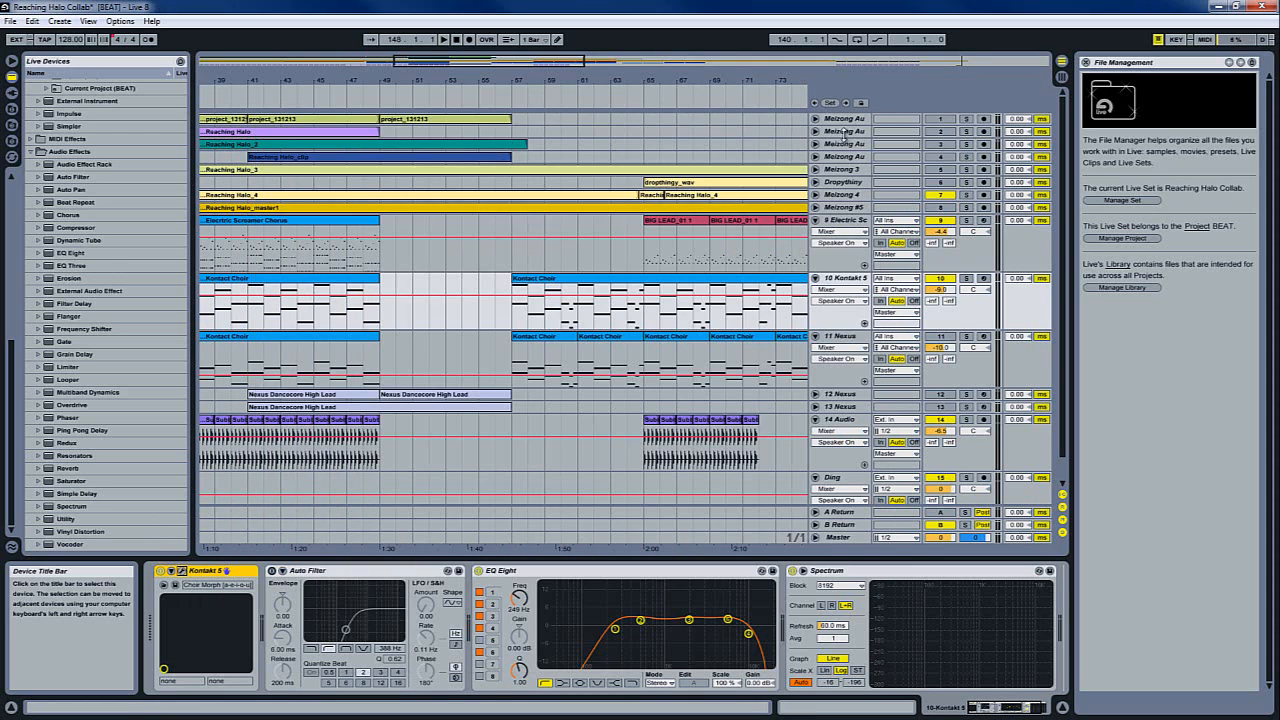
left_click(966, 279)
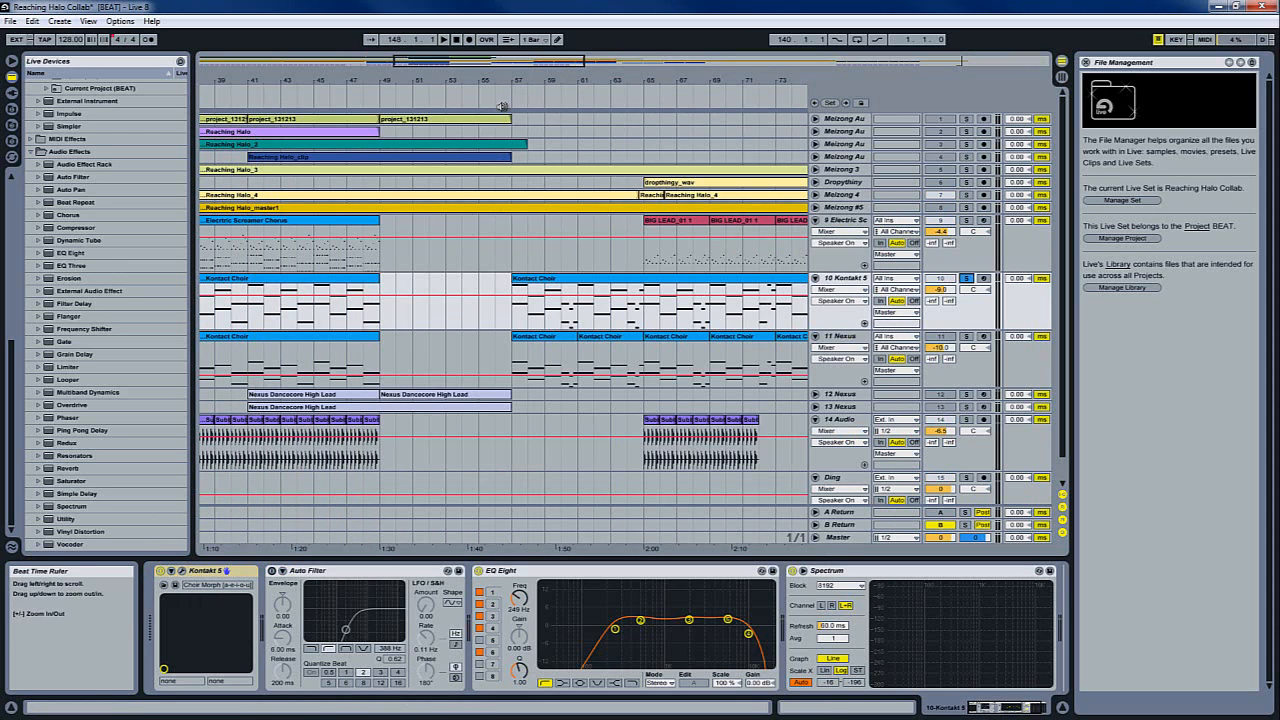
Step: Listen to the soloed 10 Kontakt 5 choir from bar 57 to bar 65, and unsolo the track
left_click(505, 100)
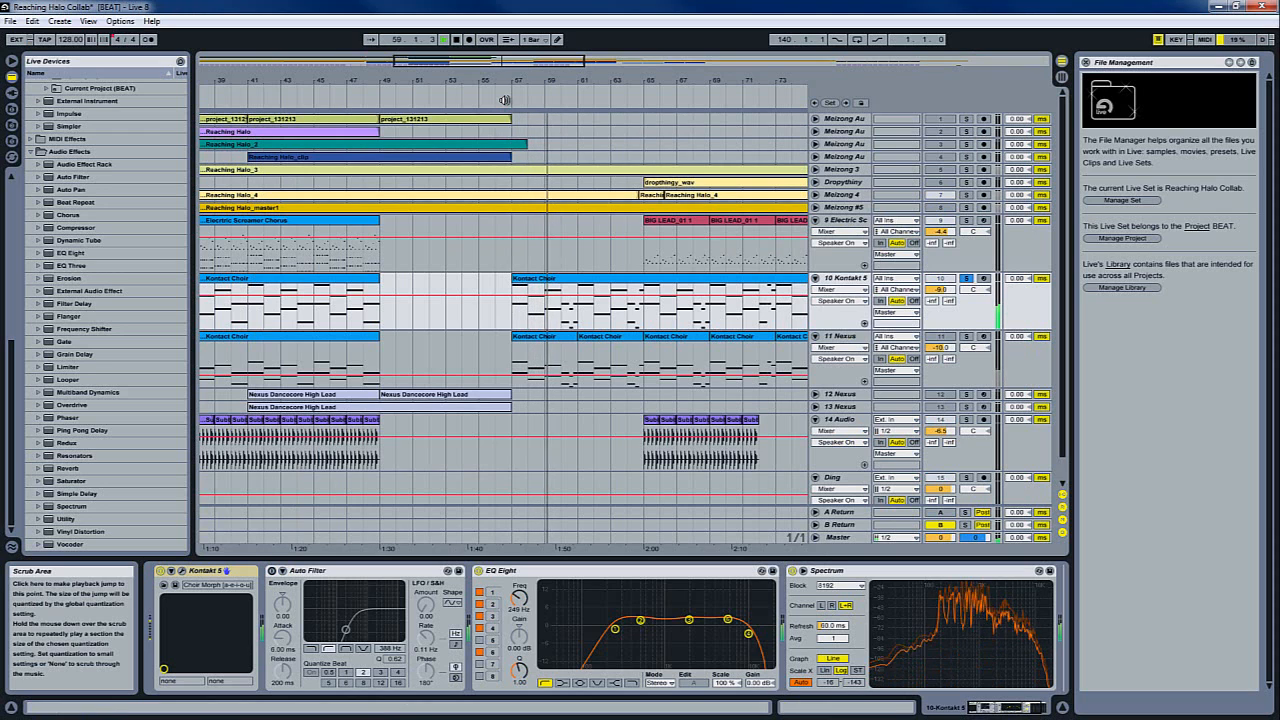
left_click(457, 40)
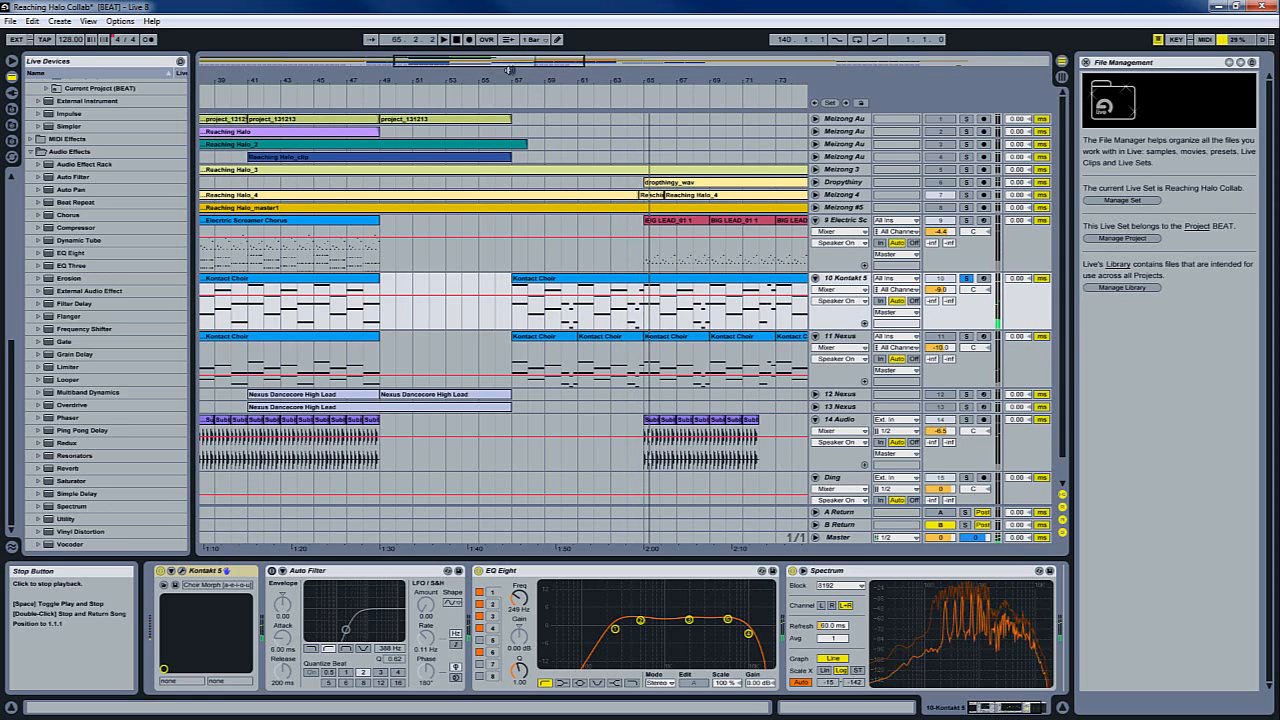
left_click(967, 279)
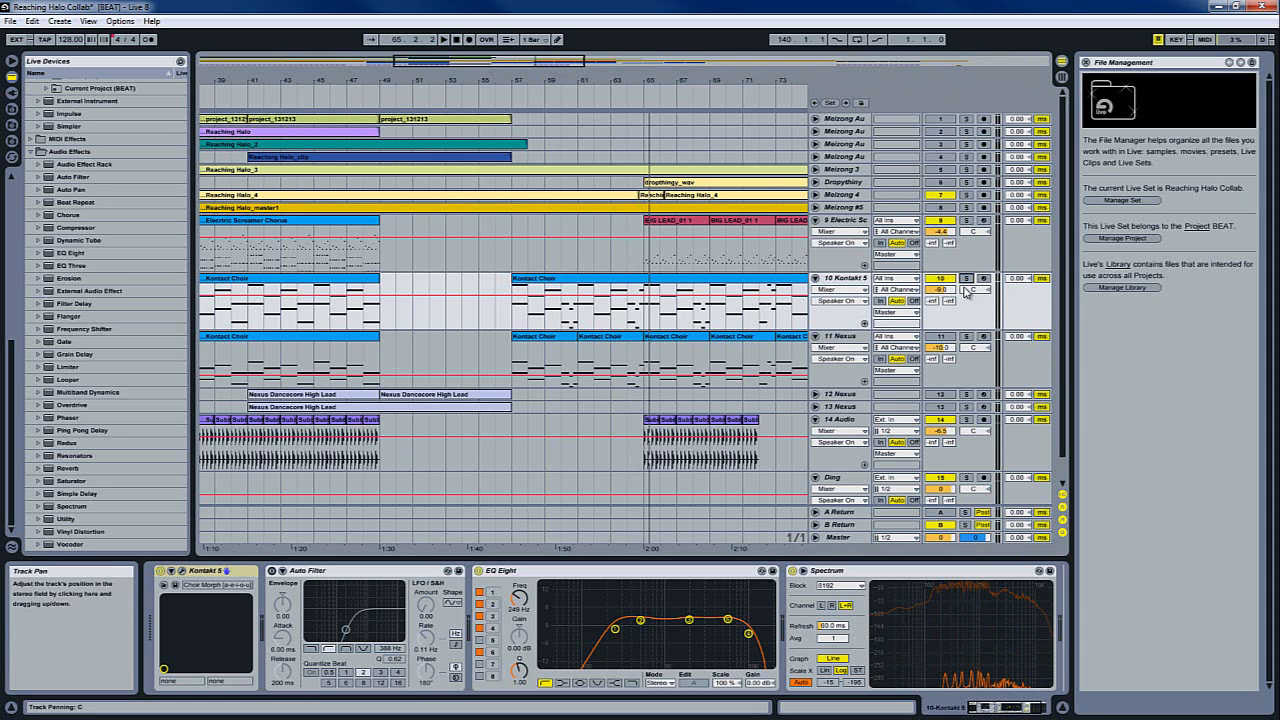
Step: Solo 11 Nexus, inspect its VO Symphonic Choir preset in the Nexus plug-in window, and close the window
left_click(864, 340)
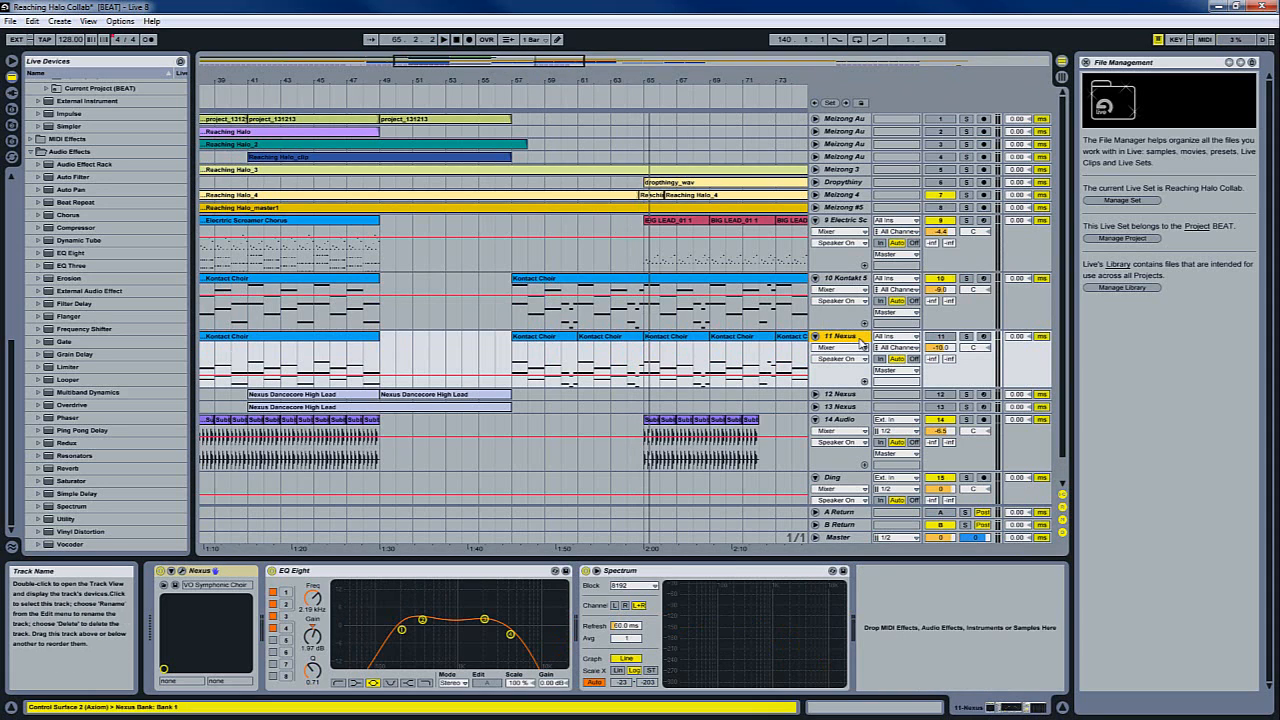
left_click(966, 336)
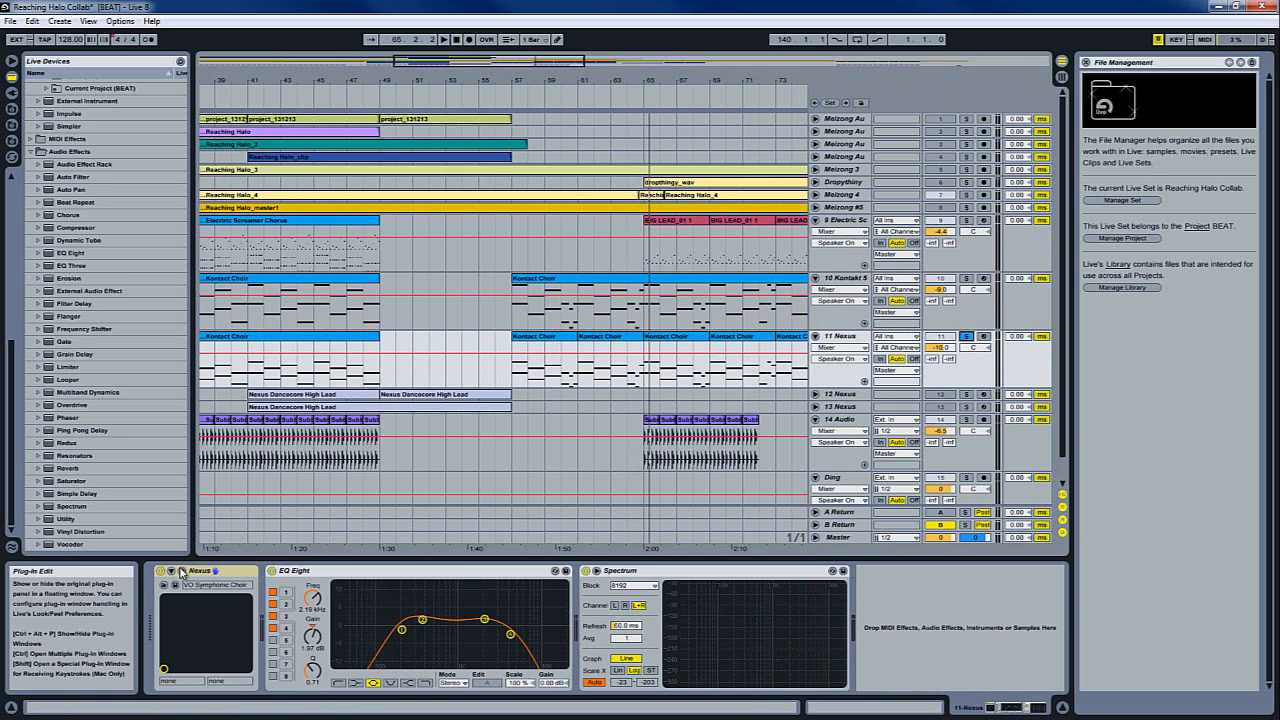
left_click(214, 571)
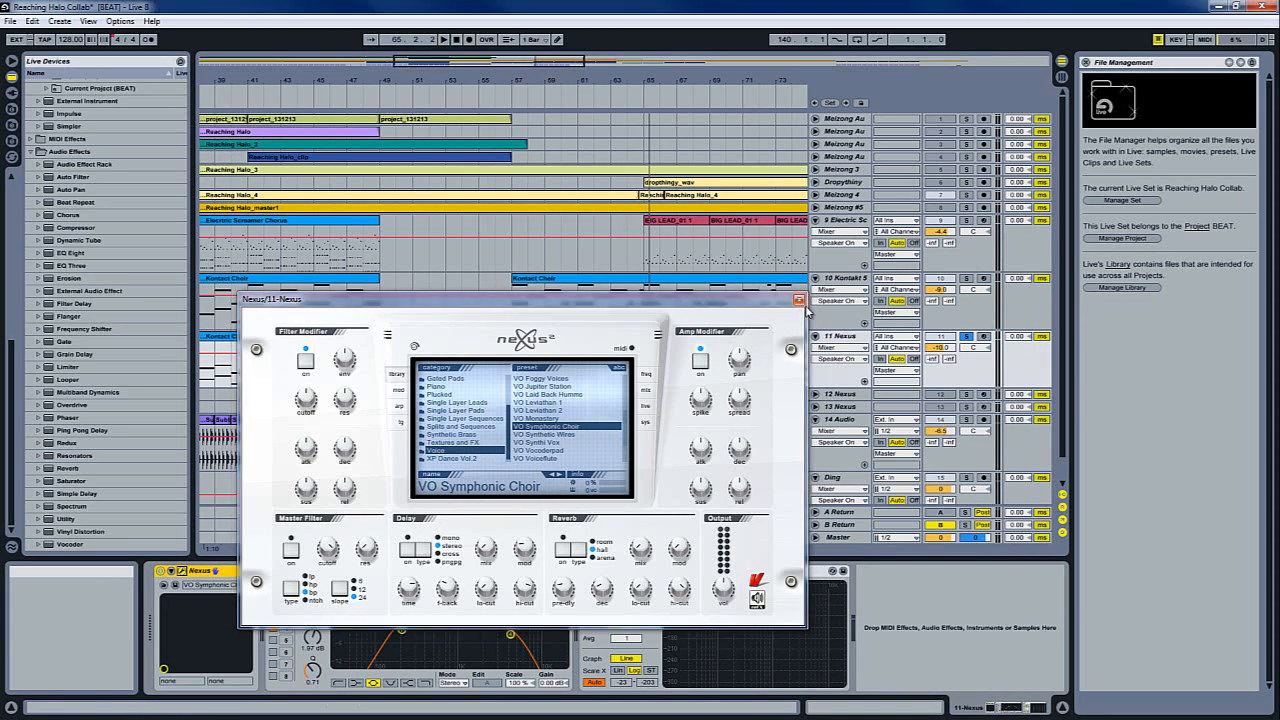
left_click(798, 299)
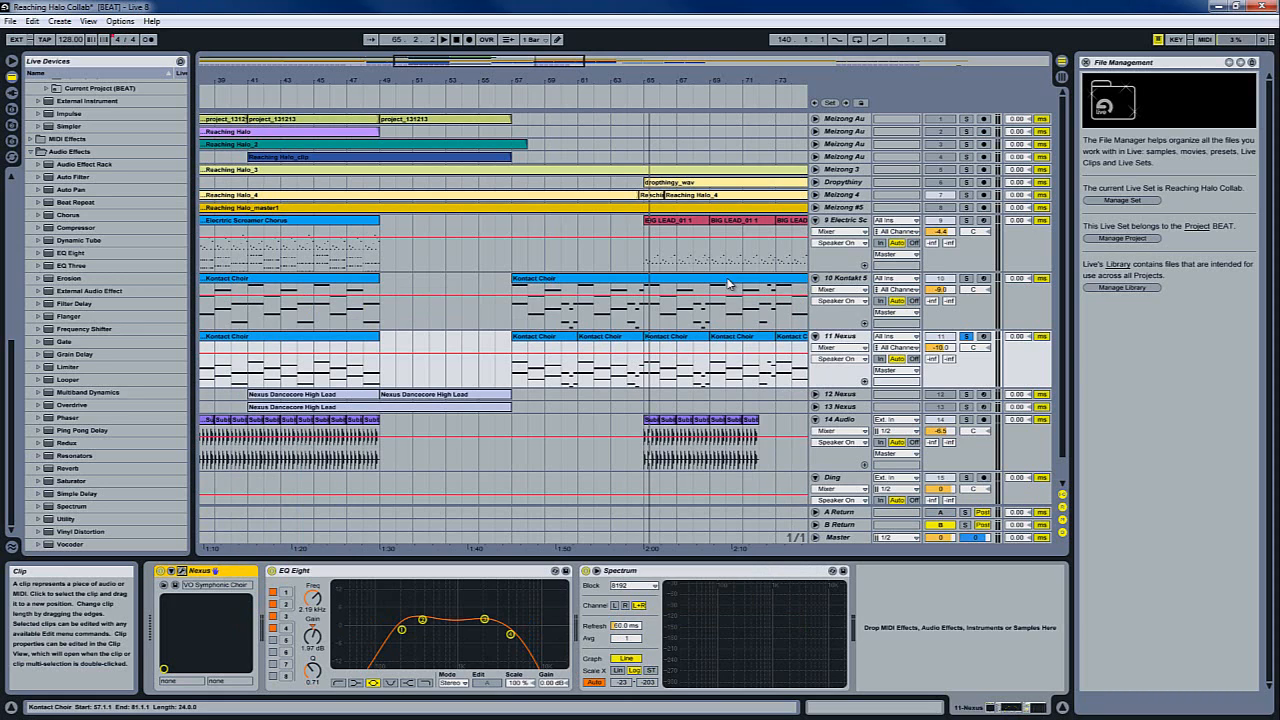
Step: Play the soloed 11 Nexus choir from bar 57, raise its track volume to -2.3 dB, and stop and unsolo it
left_click(508, 106)
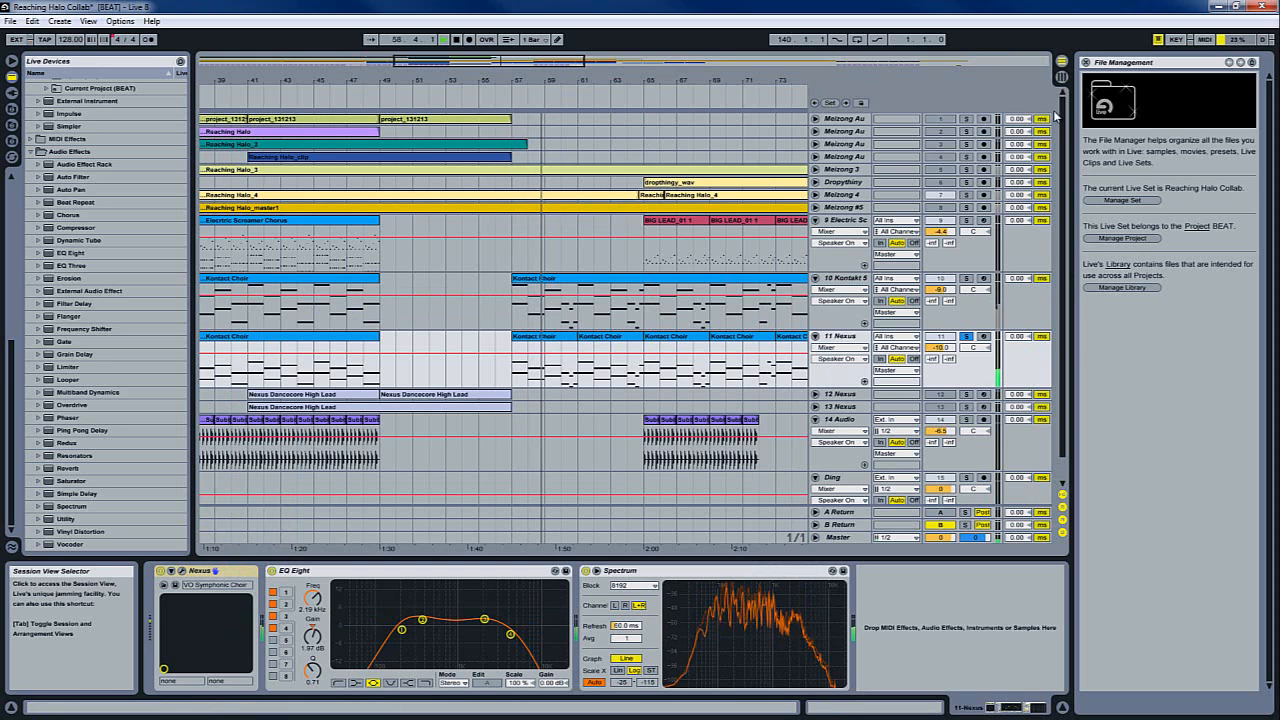
left_click(1061, 61)
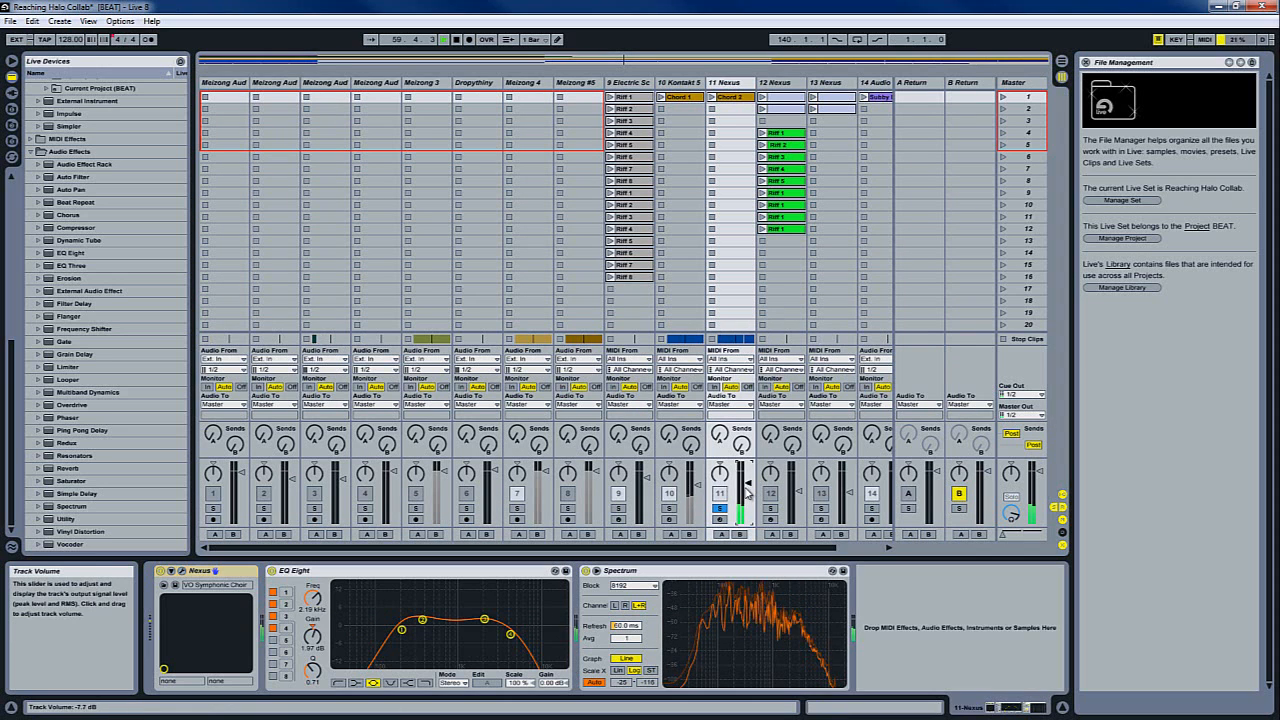
left_click_drag(748, 492, 748, 489)
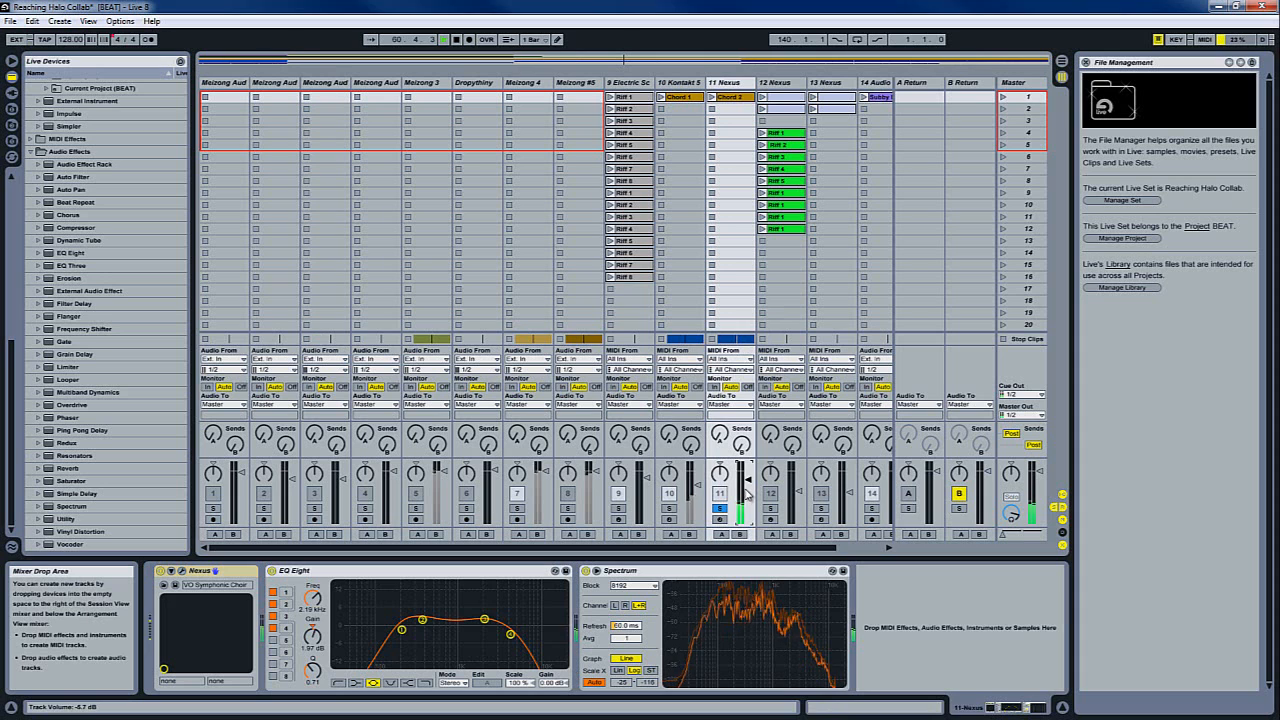
left_click(1062, 77)
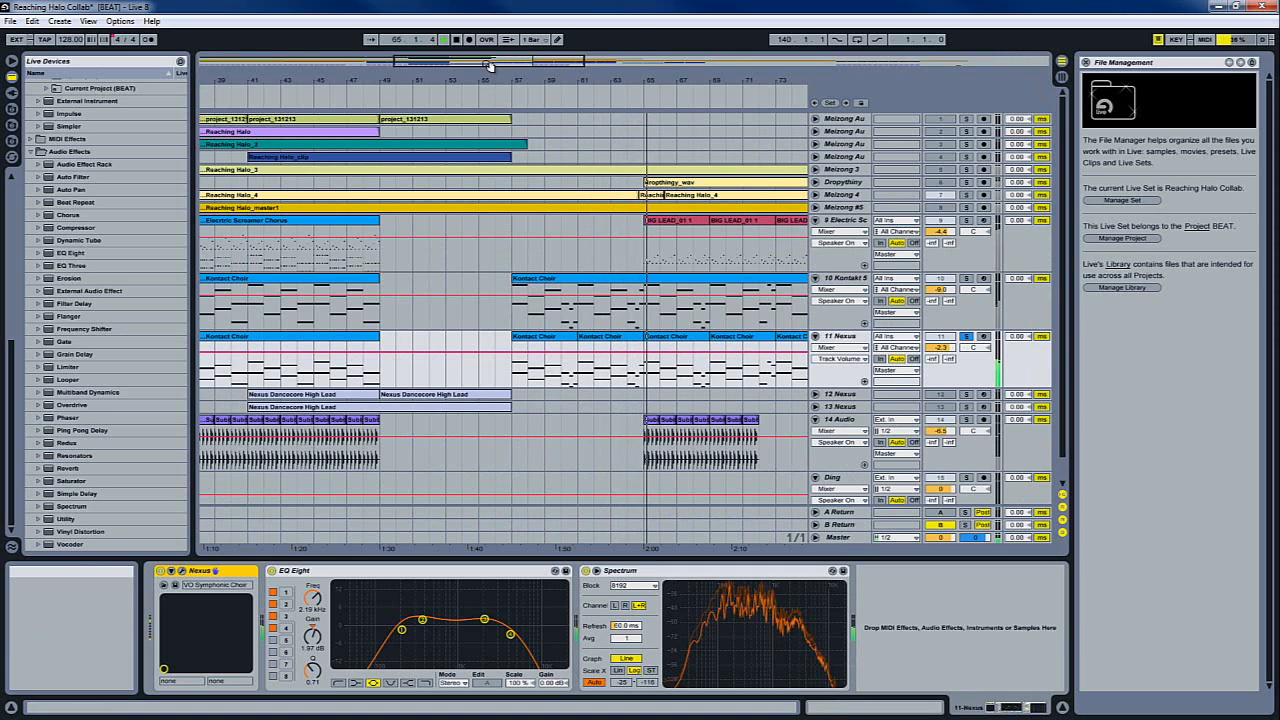
left_click_drag(488, 65, 518, 65)
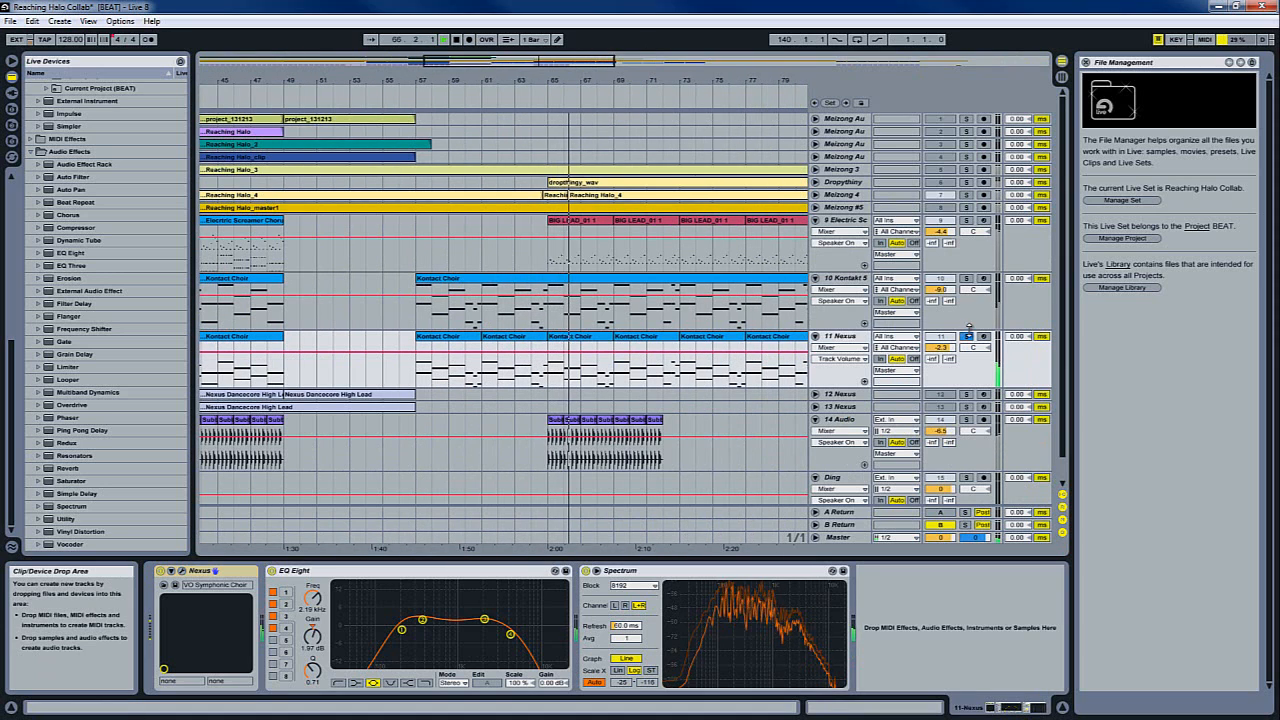
left_click(457, 39)
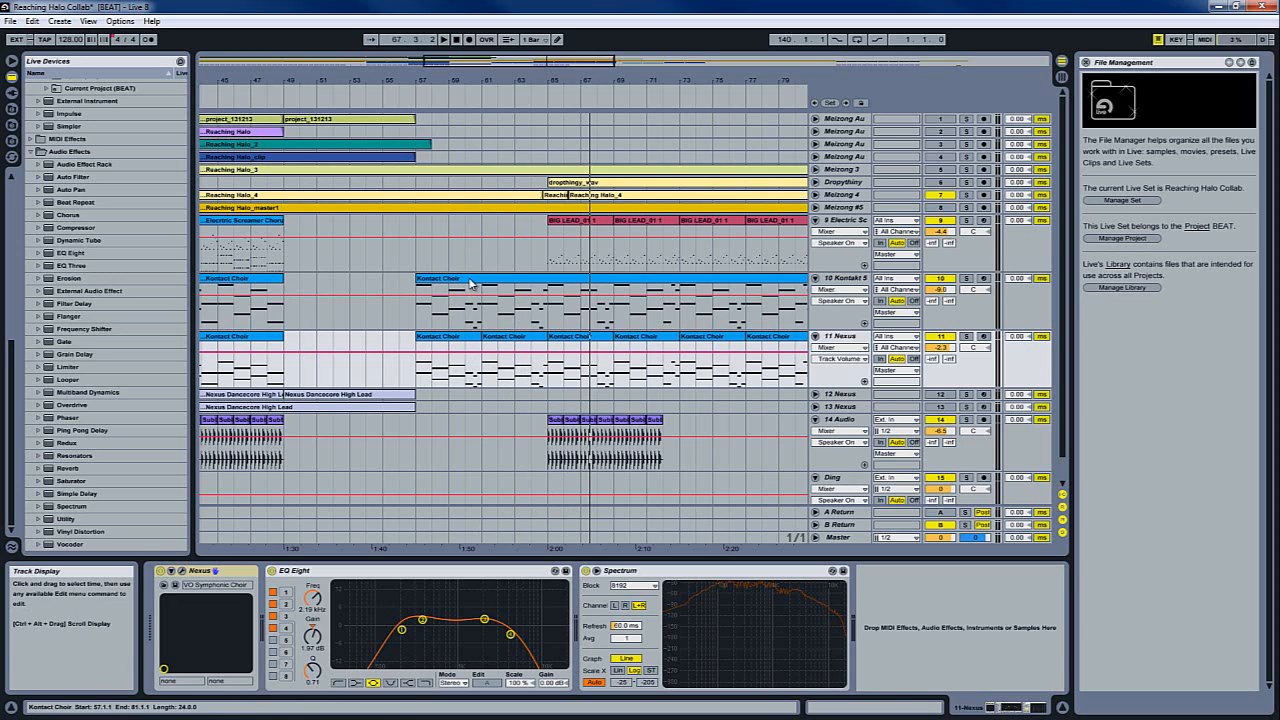
Step: Open the notes of the Kontact Choir clip at bar 57 and audition its root key around B2
double_click(476, 322)
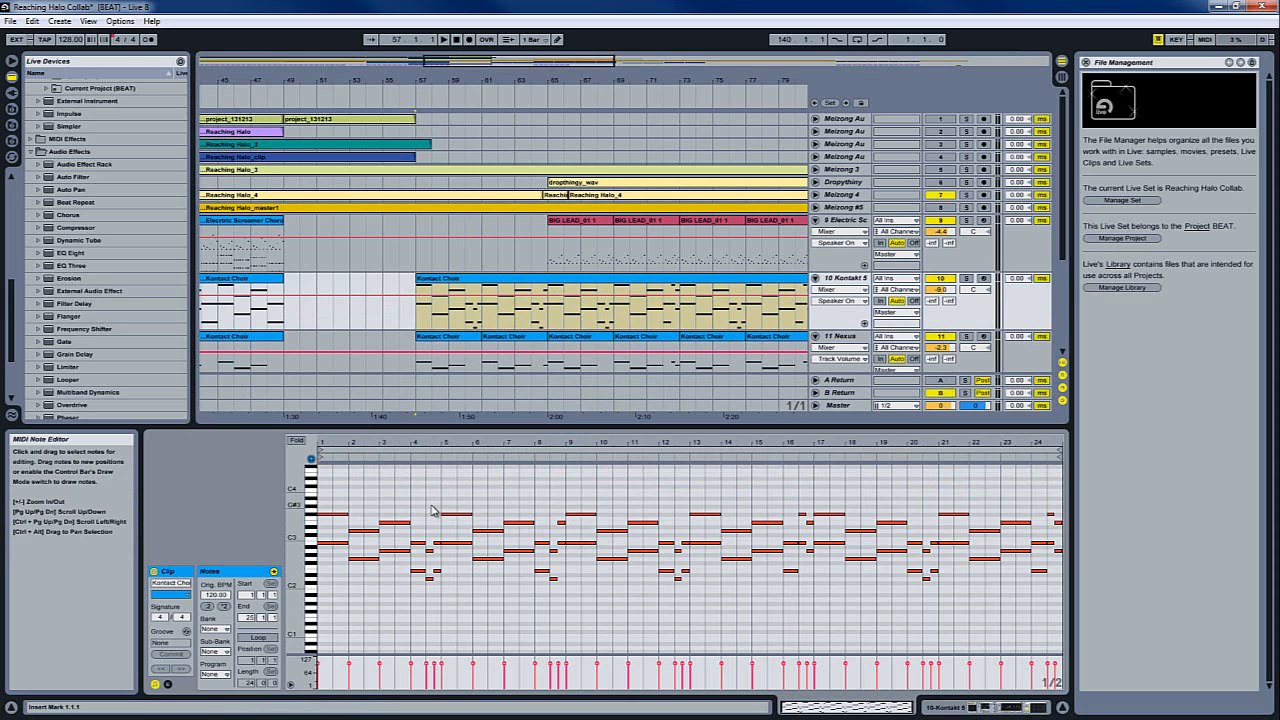
left_click(313, 543)
left_click(312, 544)
left_click(312, 540)
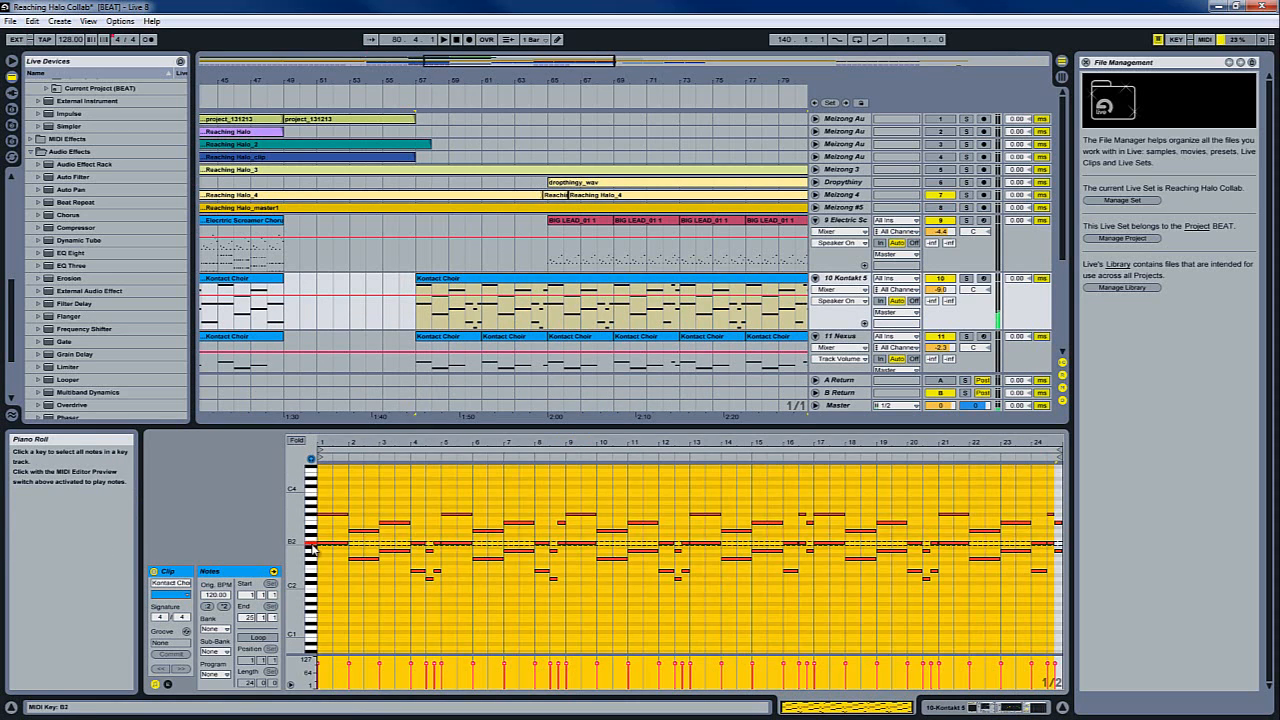
left_click(312, 544)
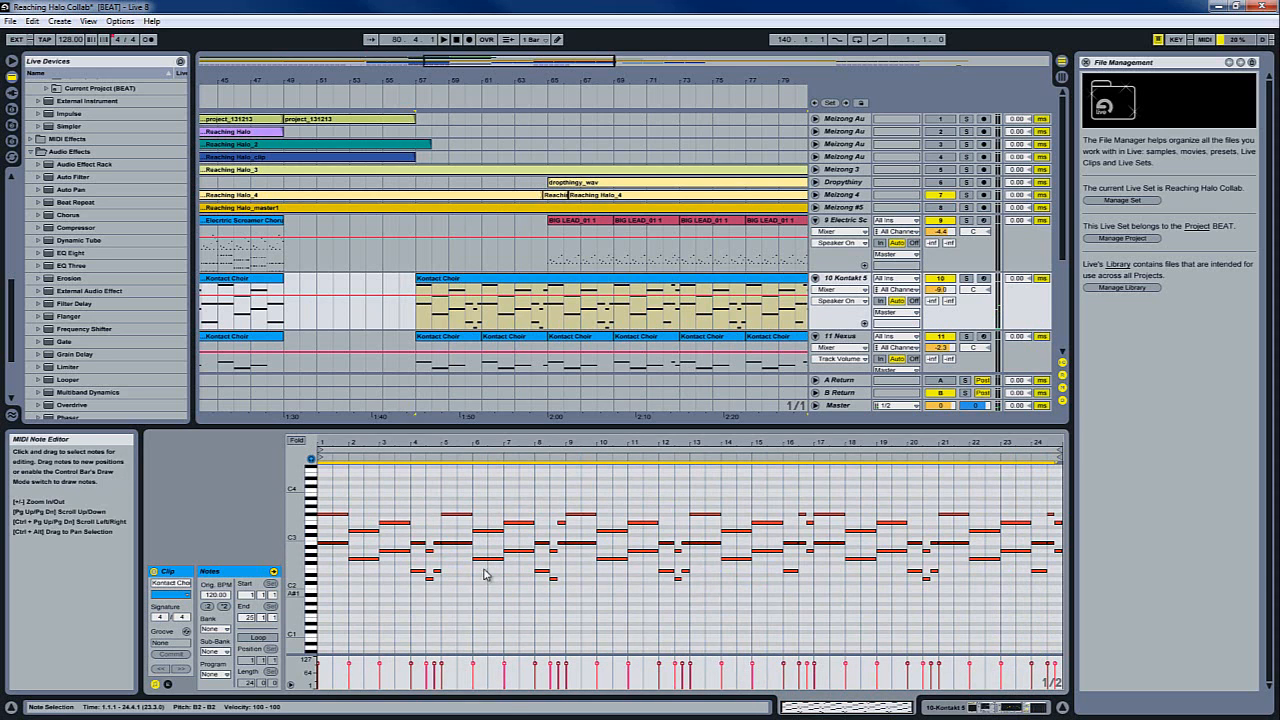
Step: Open the notes of the first BIG LEAD_01 clip at bar 65 and audition its C2, D2 and E2 keys
left_click(586, 238)
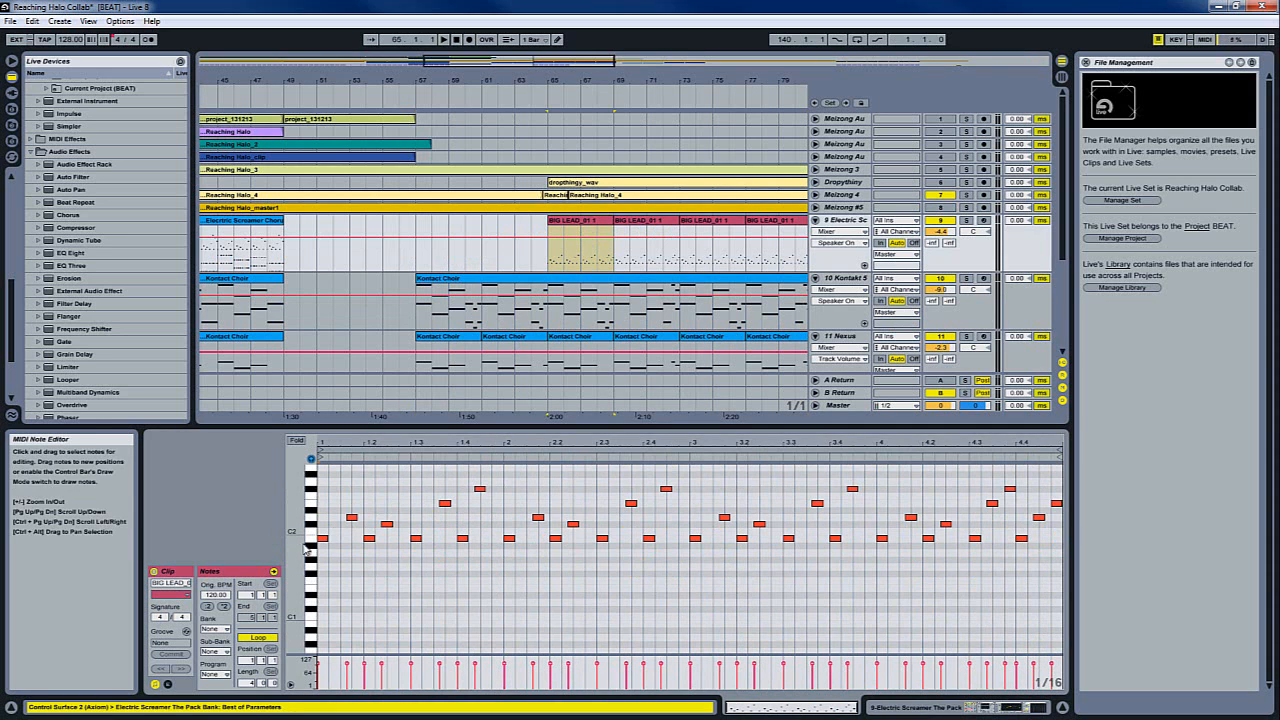
left_click(312, 540)
left_click(314, 537)
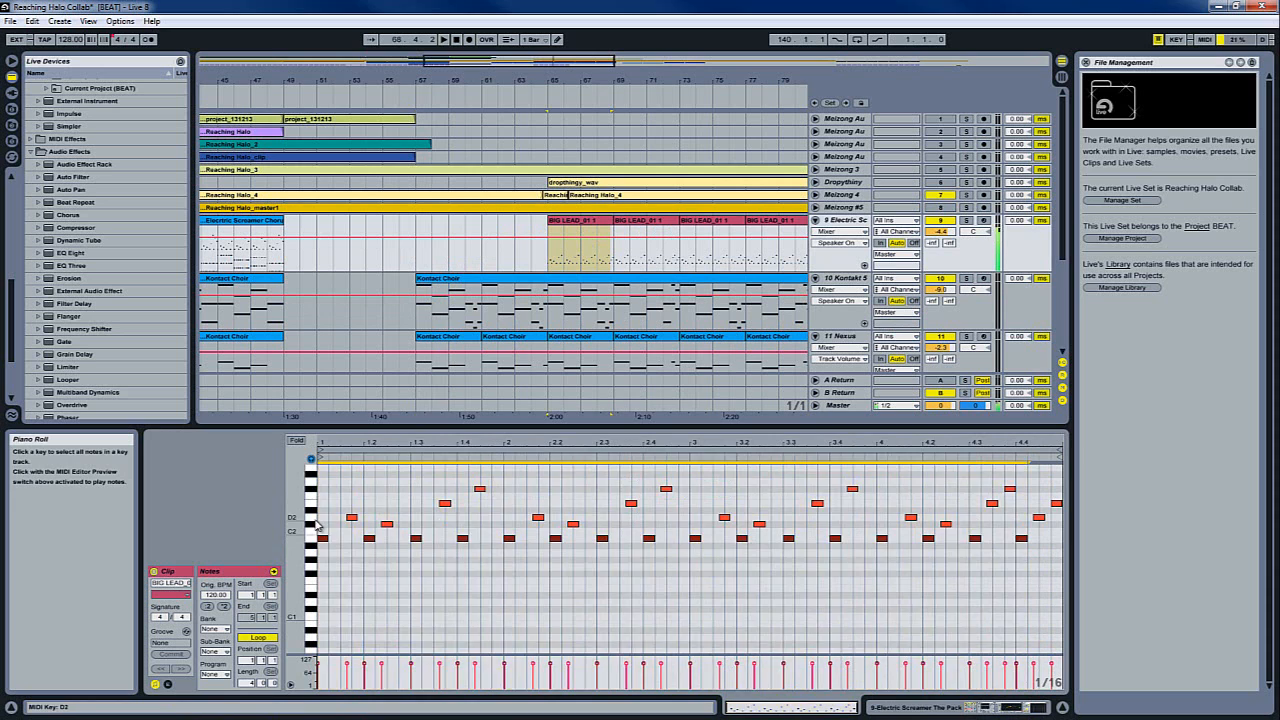
left_click(312, 504)
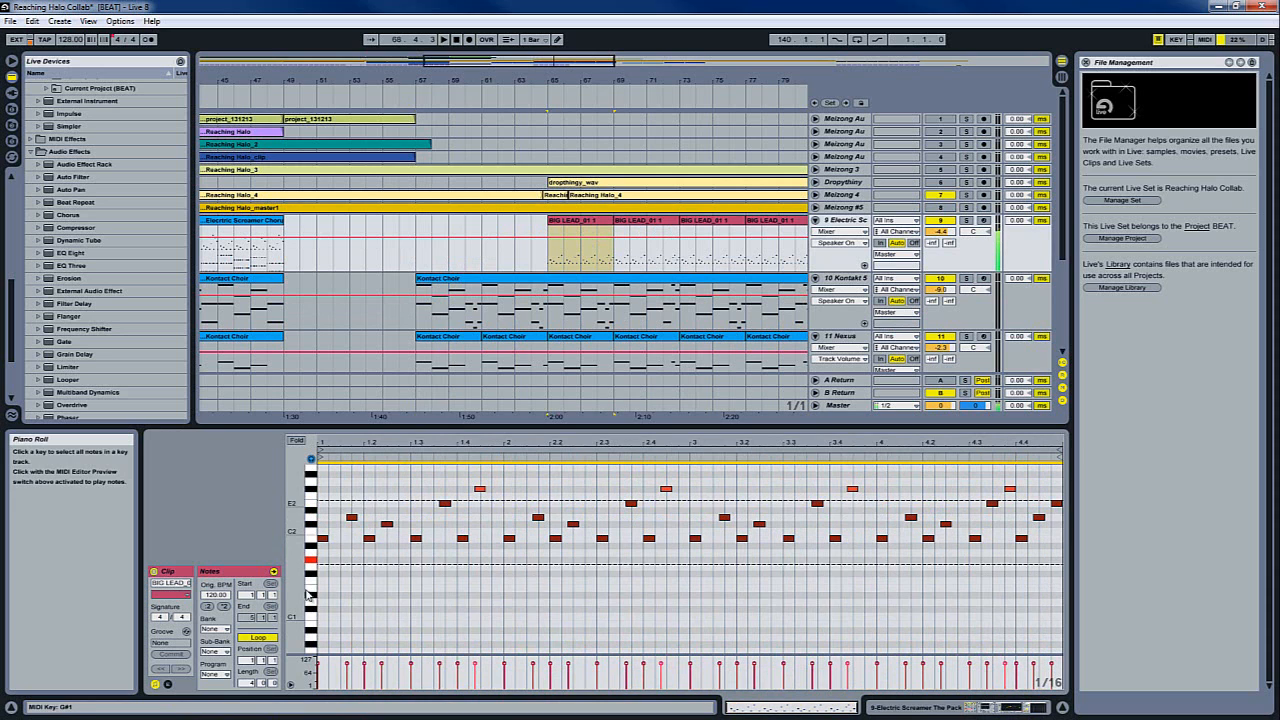
left_click(311, 537, "shift")
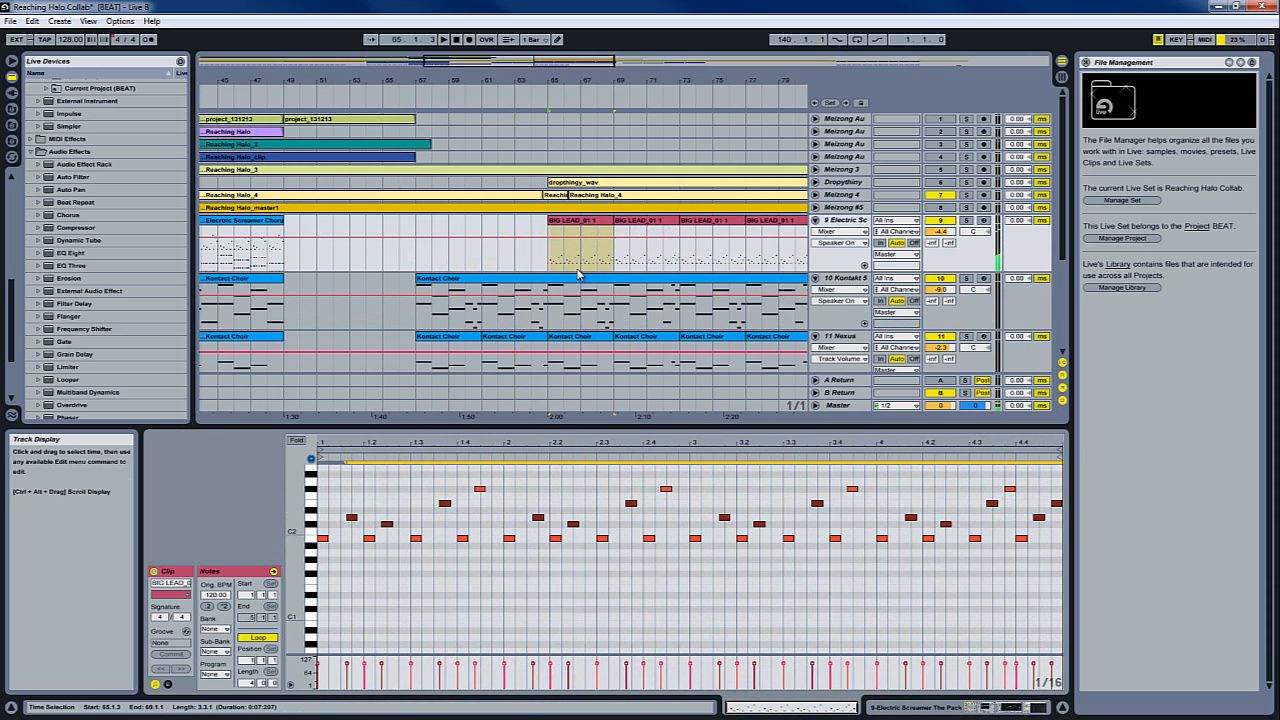
key("space")
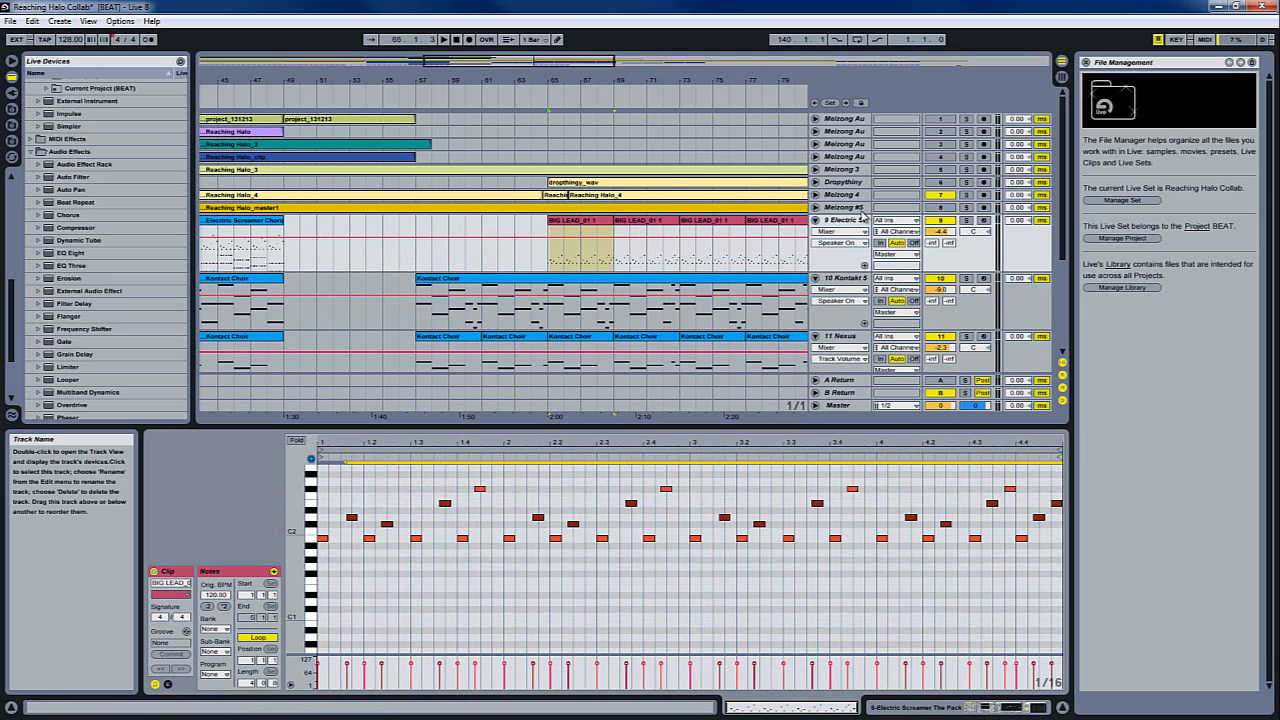
Step: Show the device chain of 9 Electric Screamer and examine the arrangement back to bar 1
double_click(862, 222)
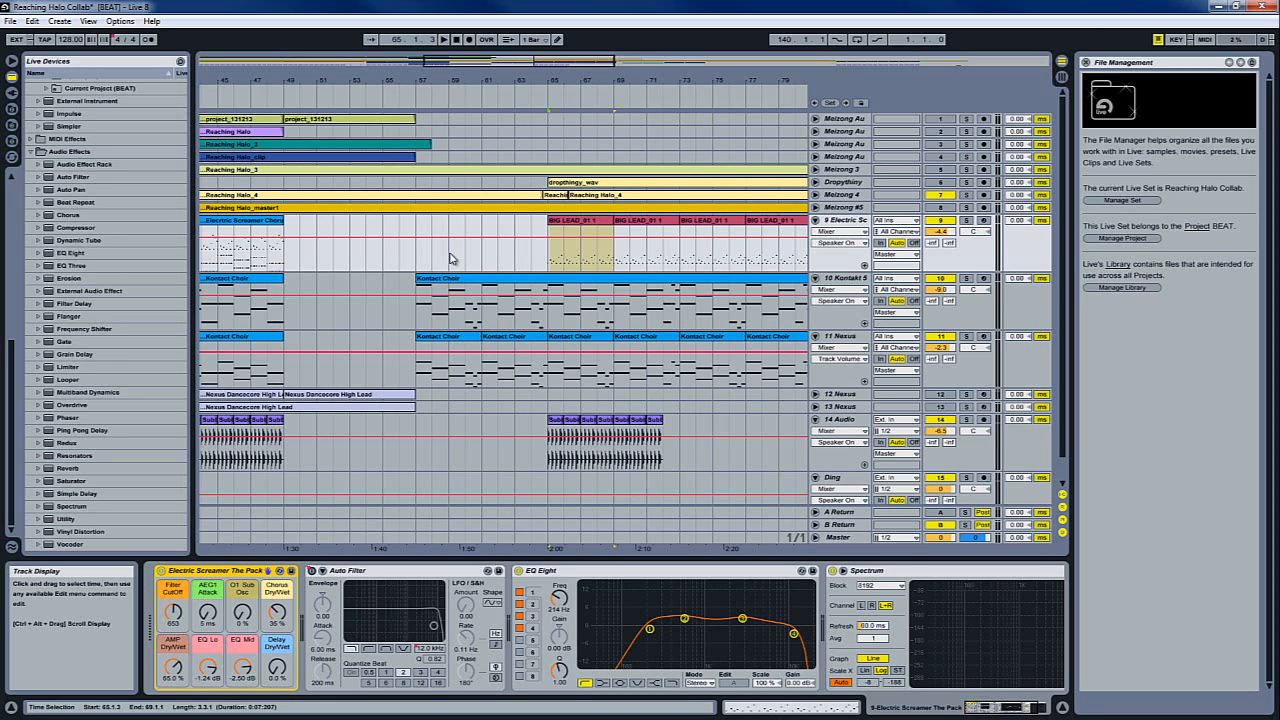
scroll(468, 308, "down", 1)
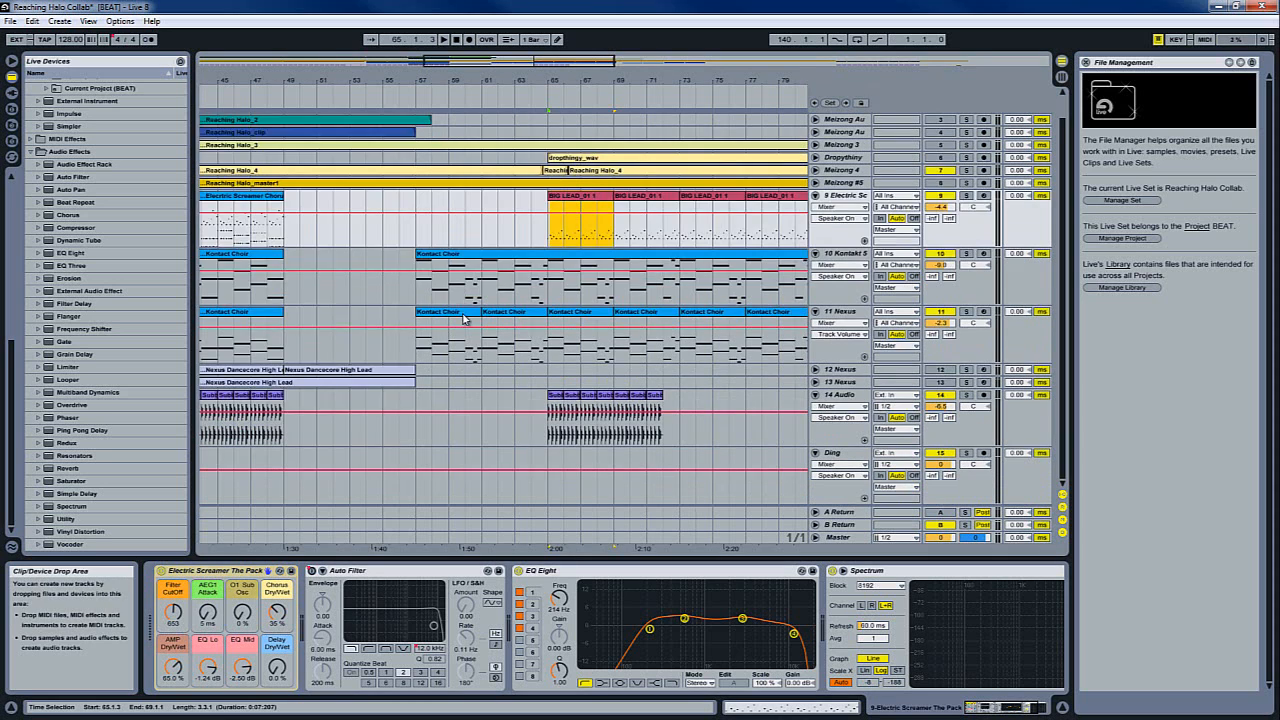
scroll(470, 300, "up", 1)
left_click_drag(560, 63, 592, 63)
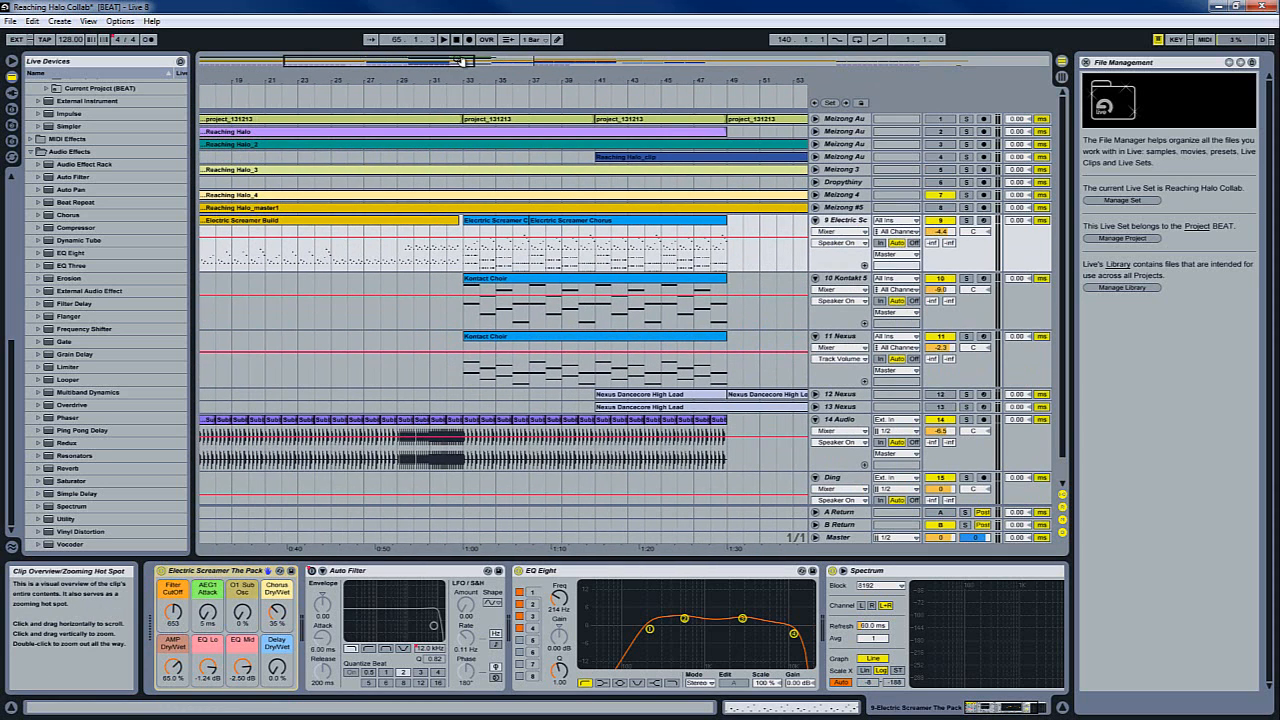
left_click_drag(478, 65, 617, 70)
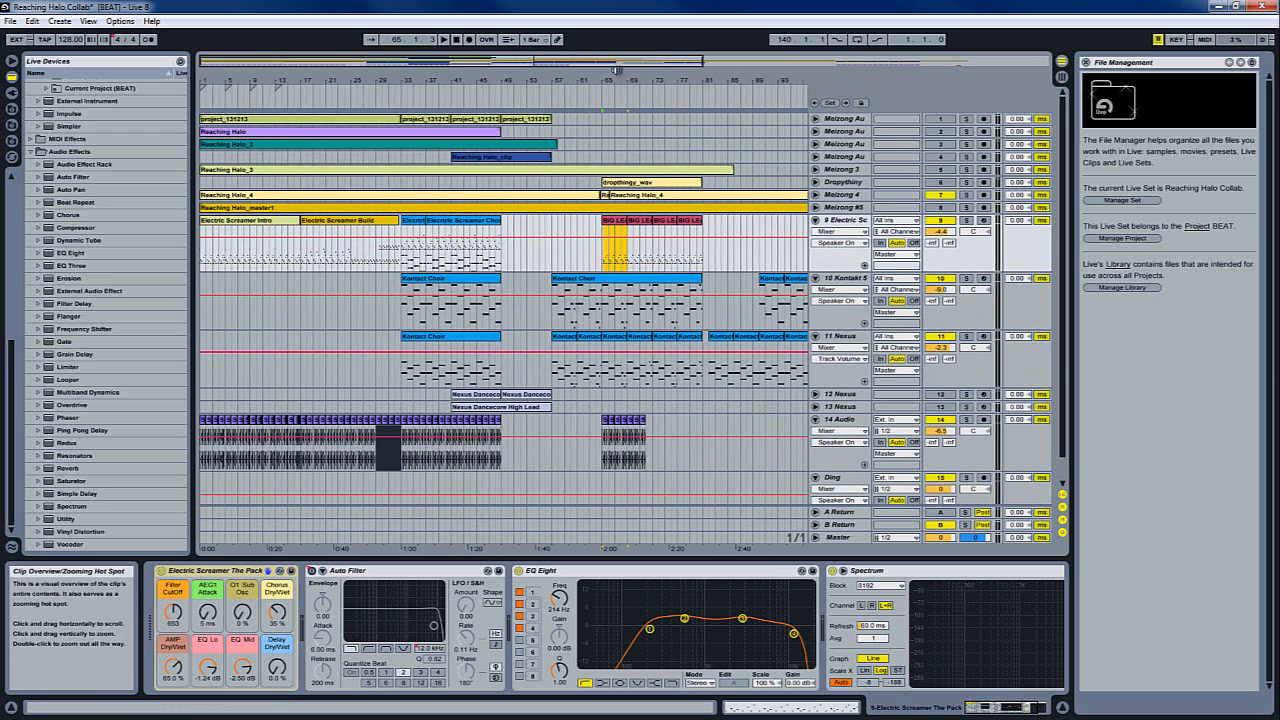
Step: Fold tracks 9, 10, 11, 14 and Ding, and deactivate every active track except 14 Audio
left_click(815, 419)
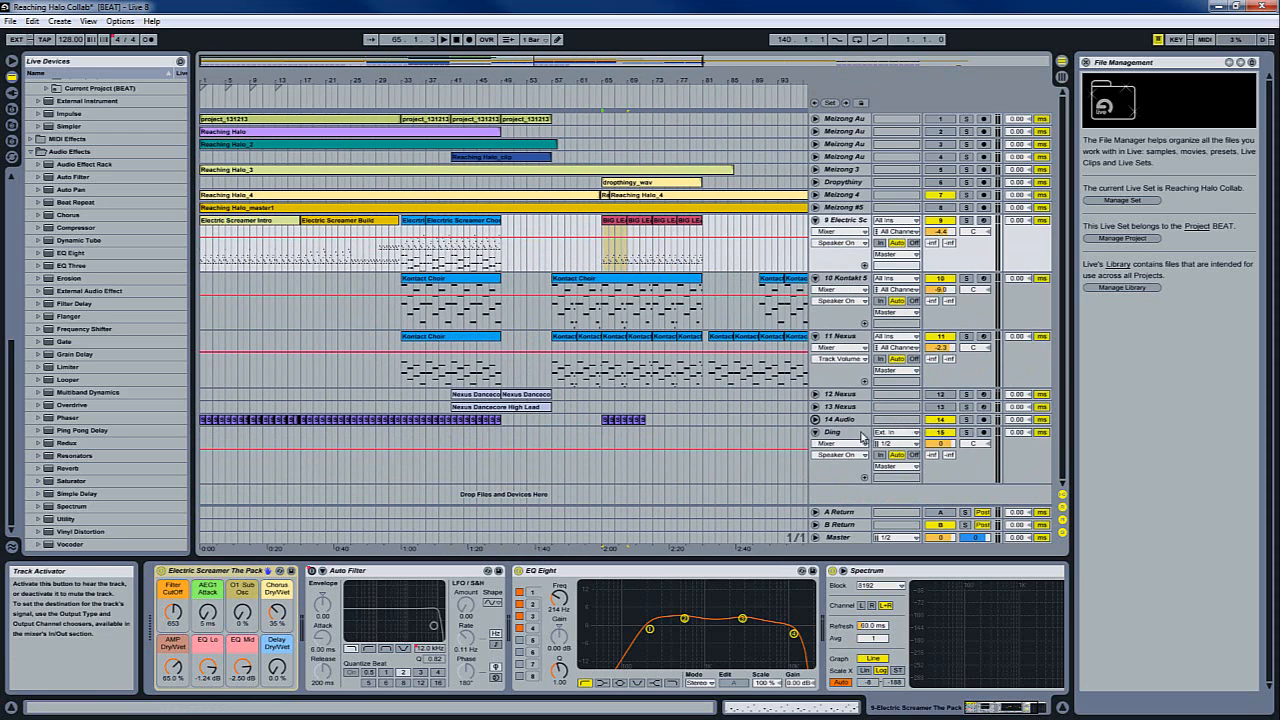
left_click(815, 432)
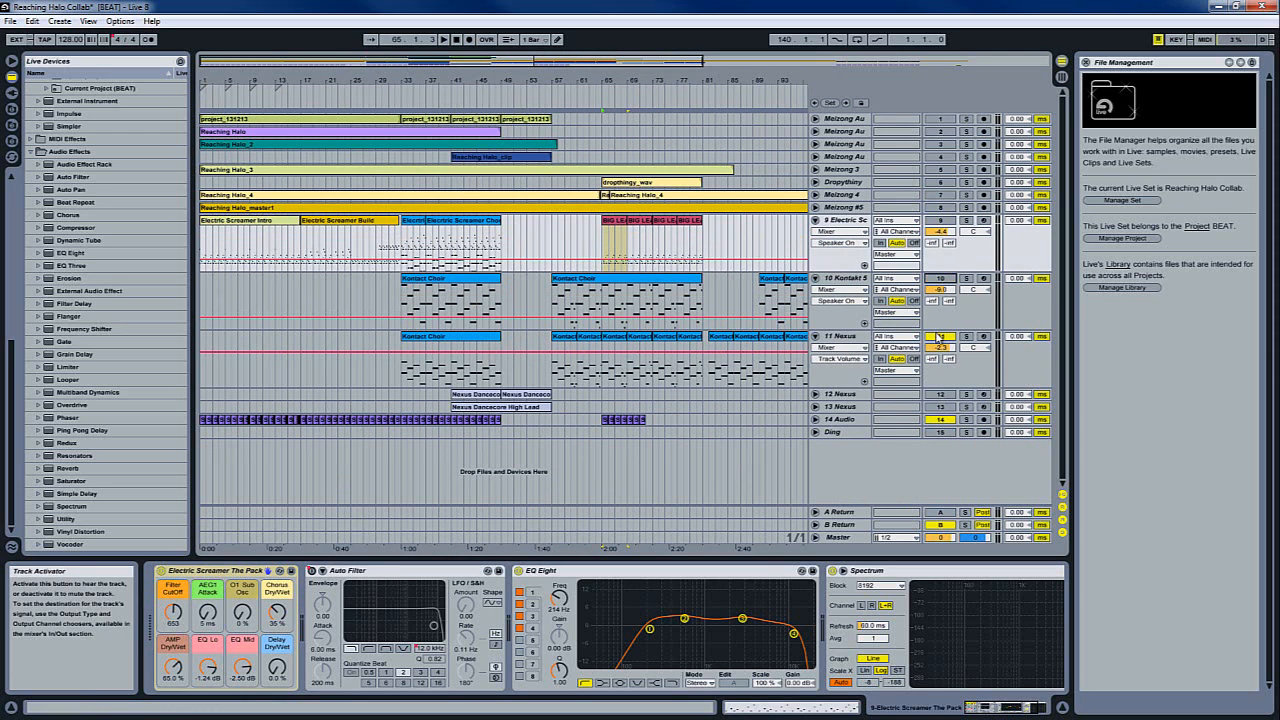
left_click(845, 337)
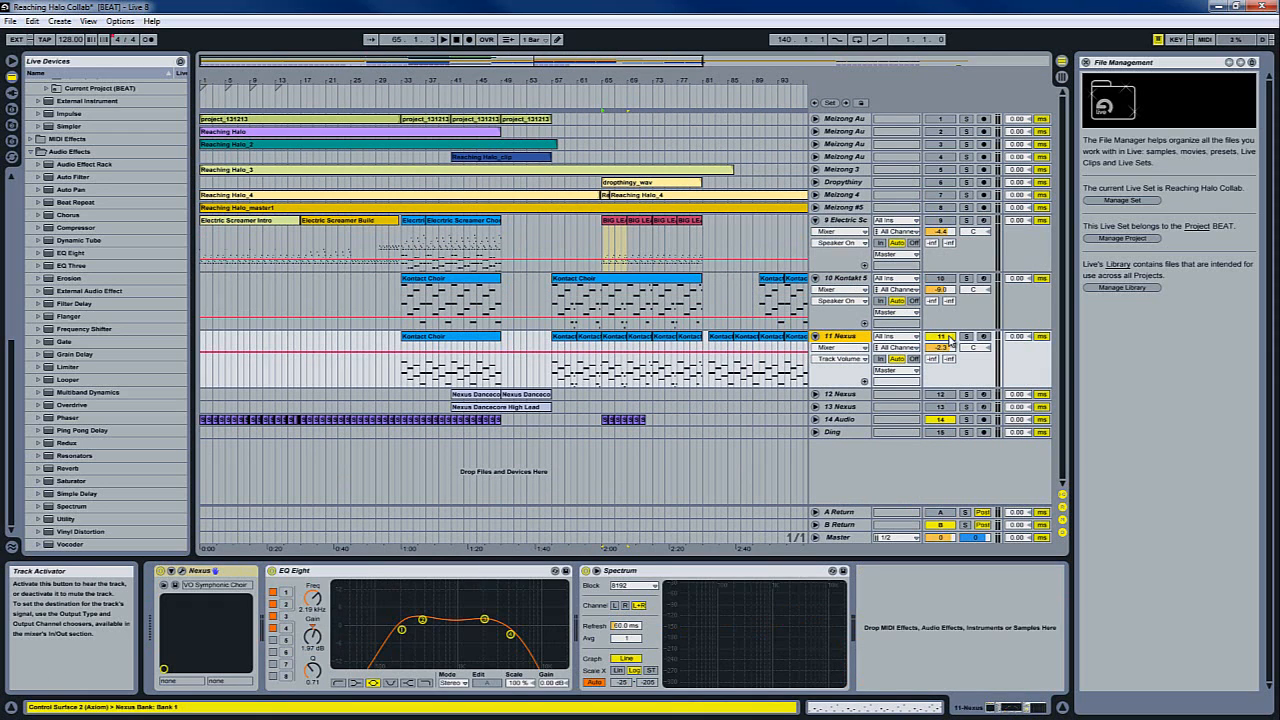
left_click(815, 336)
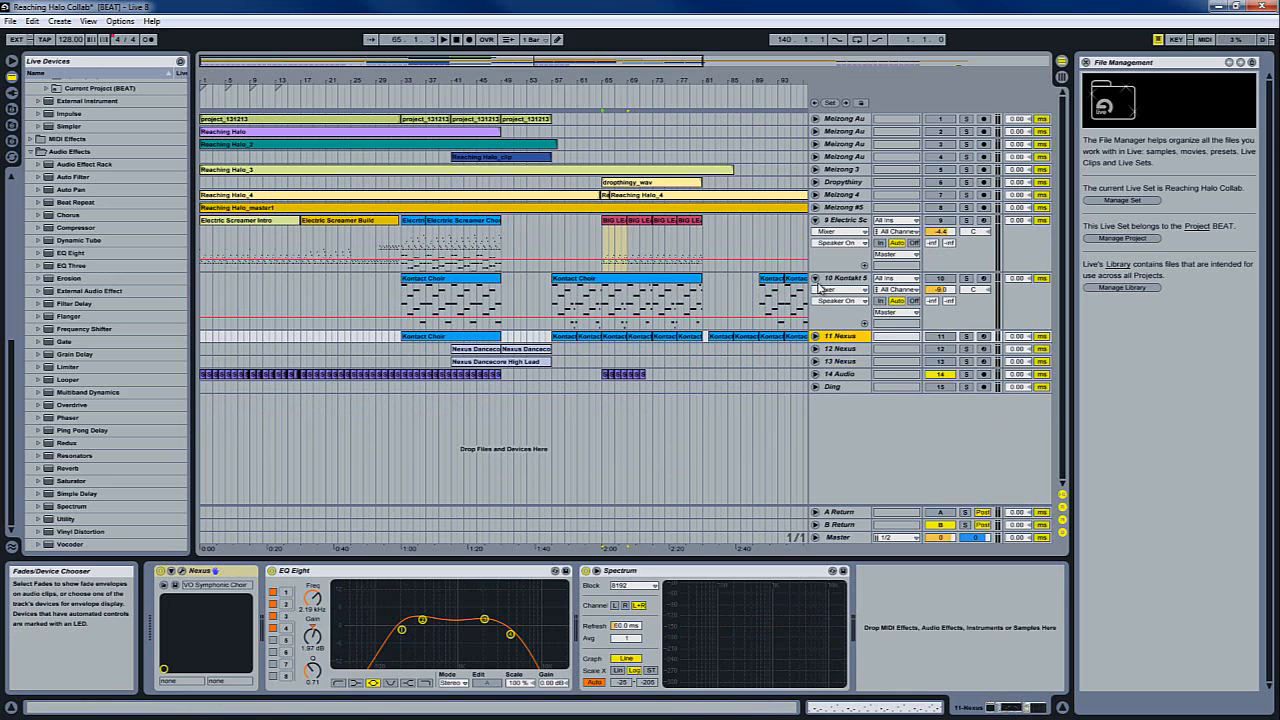
left_click(815, 278)
left_click(815, 220)
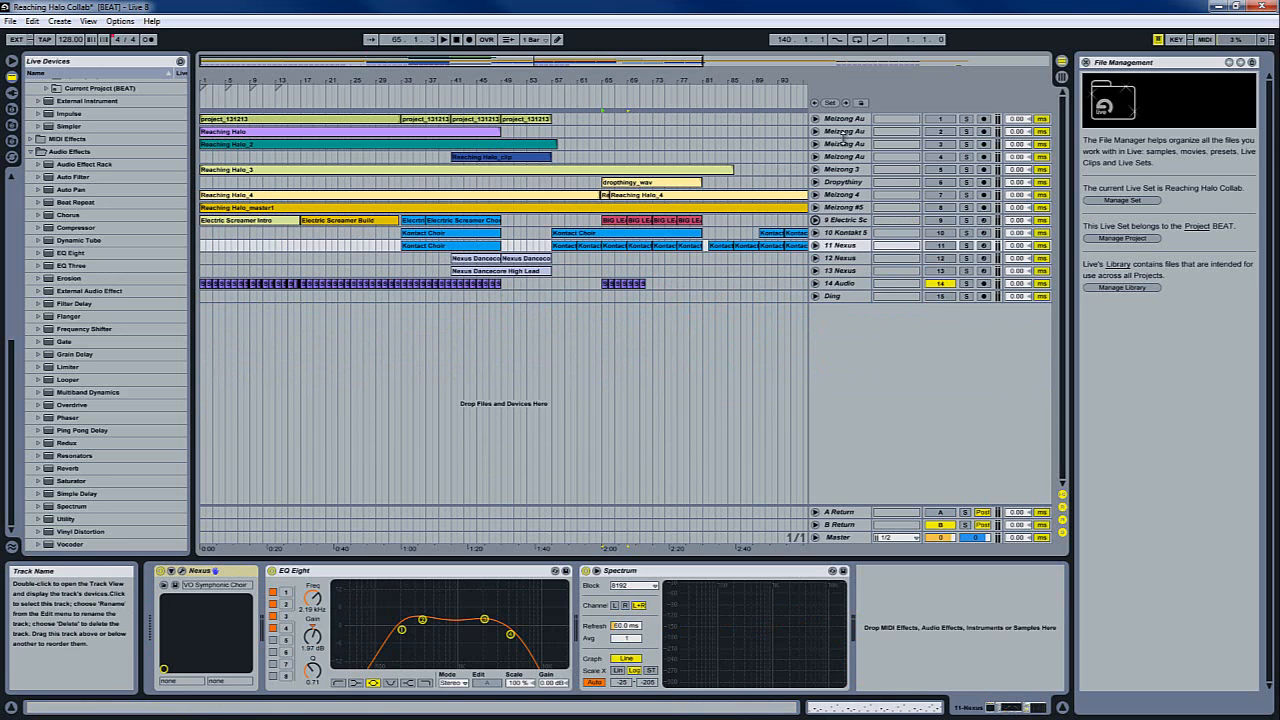
Step: Activate and unfold track 2, which holds the Reaching Halo audio clip
left_click(845, 133)
left_click(938, 132)
left_click(815, 132)
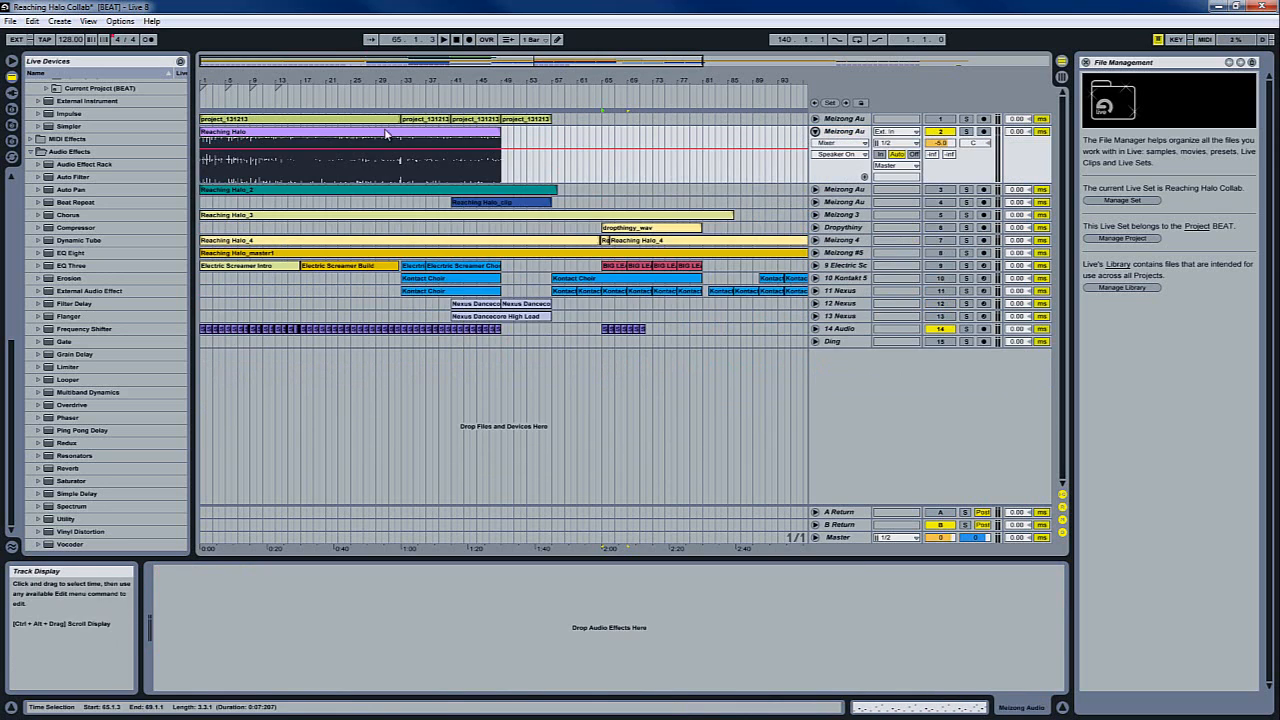
Step: Audition the Reaching Halo clip from about bars 13 and 32, with 14 Audio deactivated
left_click(272, 104)
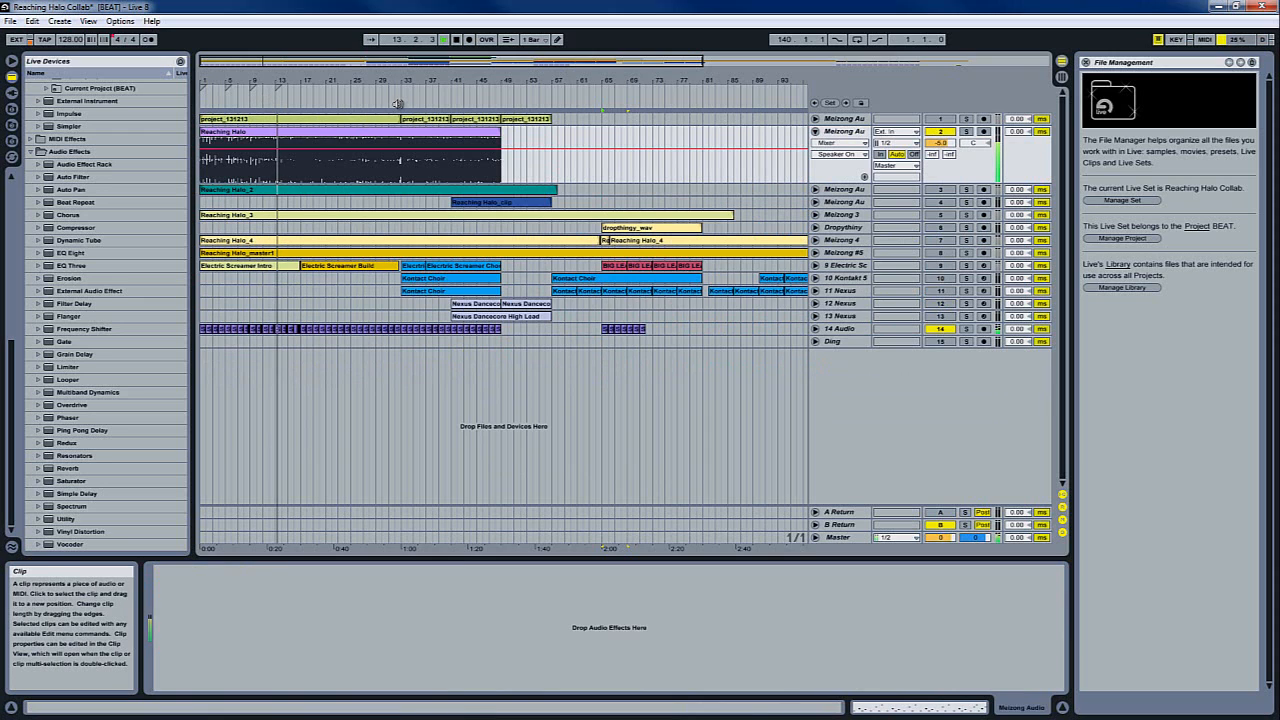
left_click(939, 329)
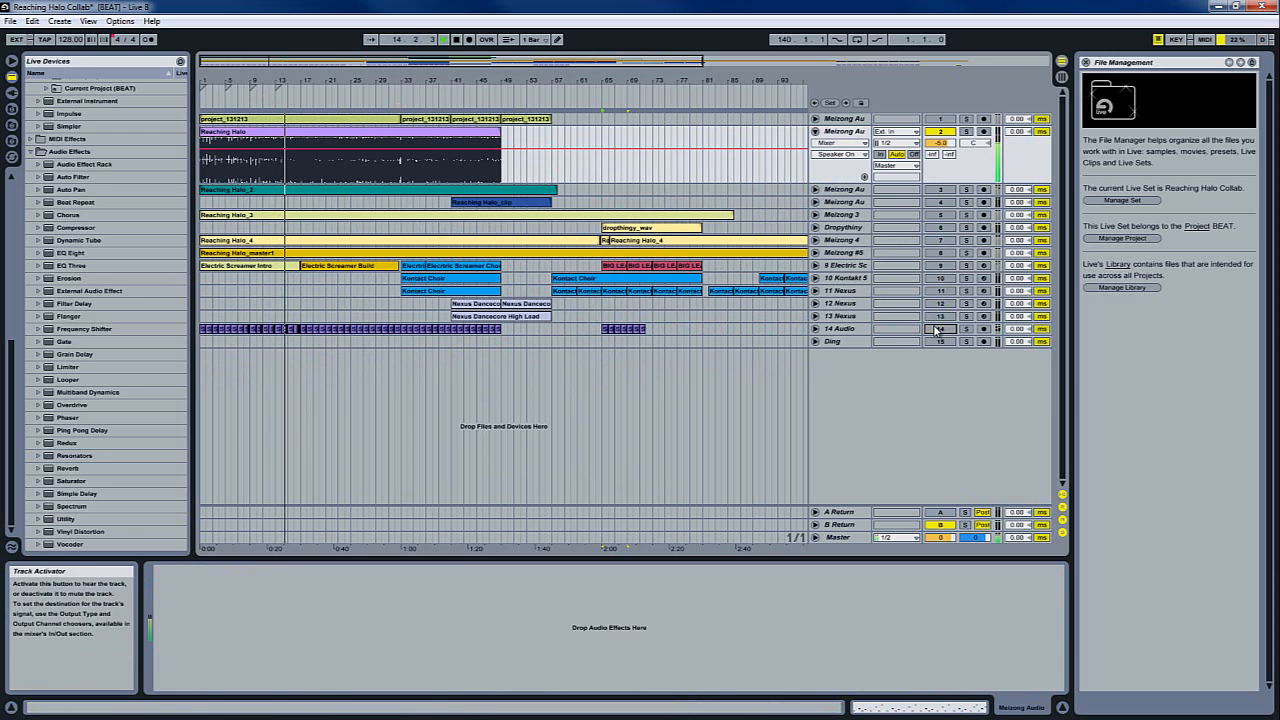
left_click(939, 329)
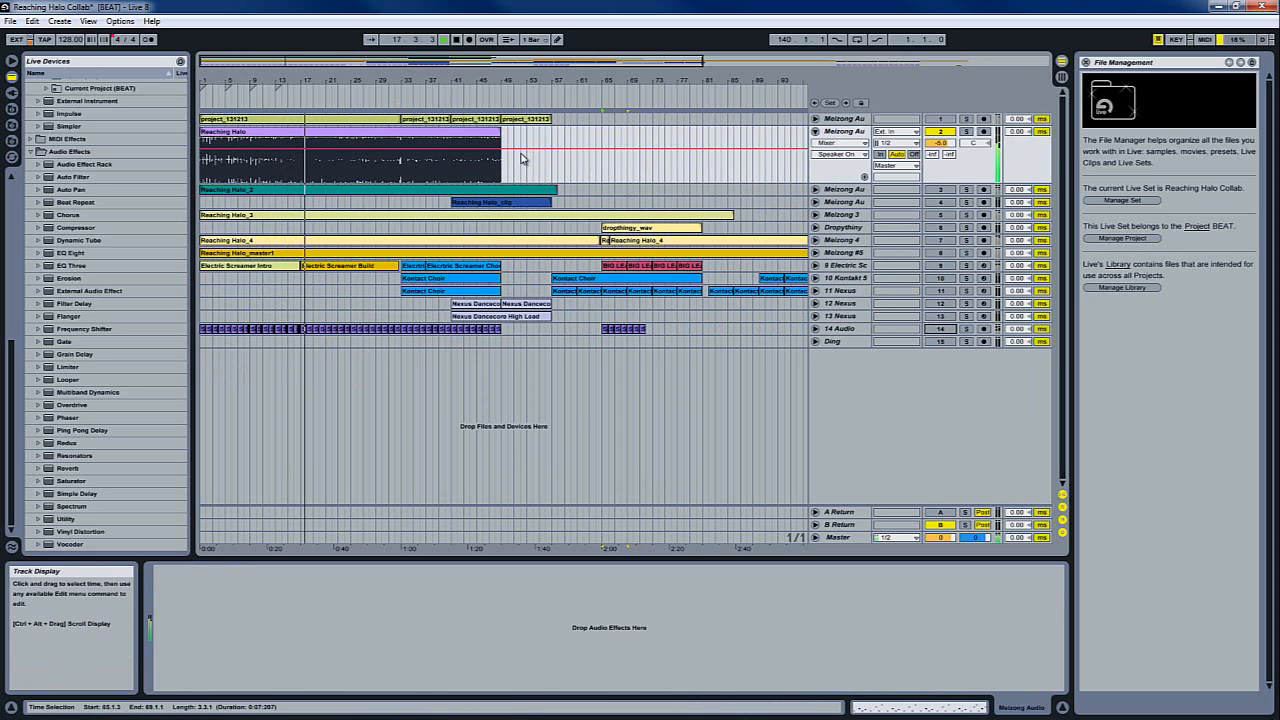
left_click(392, 97)
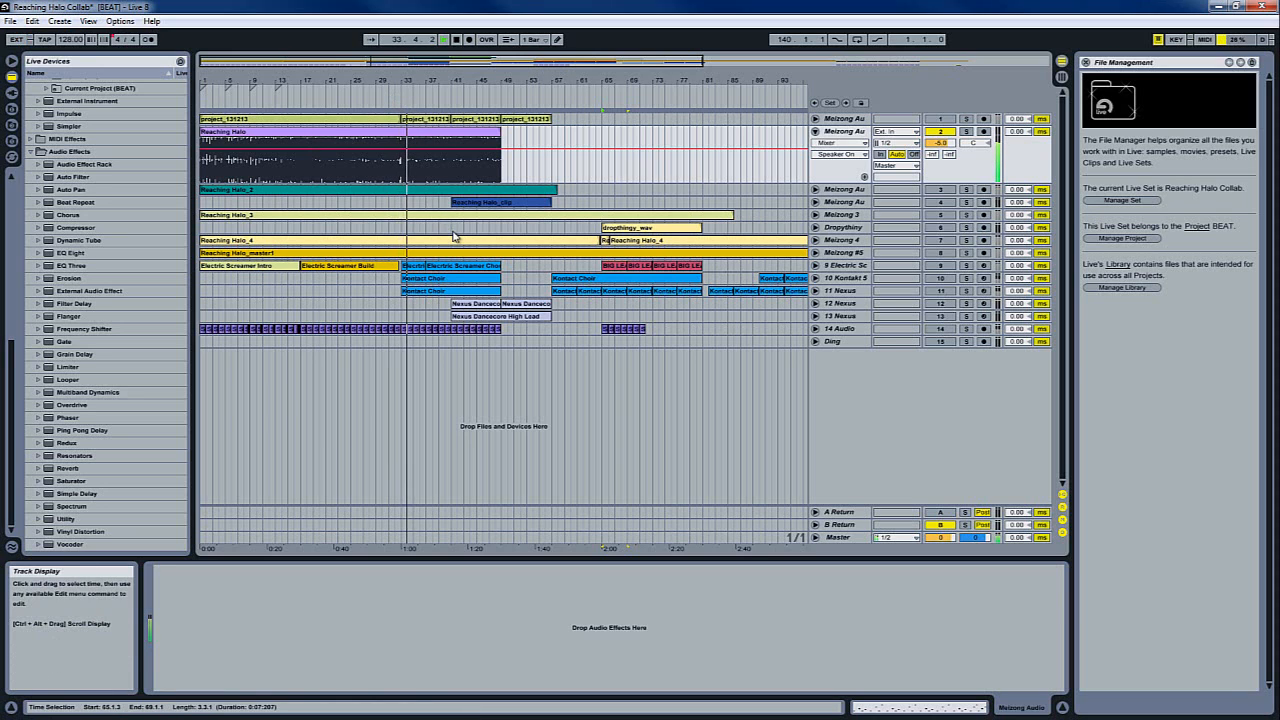
Step: Stop playback, fold and deactivate track 2, and activate and unfold track 3, which holds the Reaching Halo_2 clip
left_click(456, 40)
left_click(437, 134)
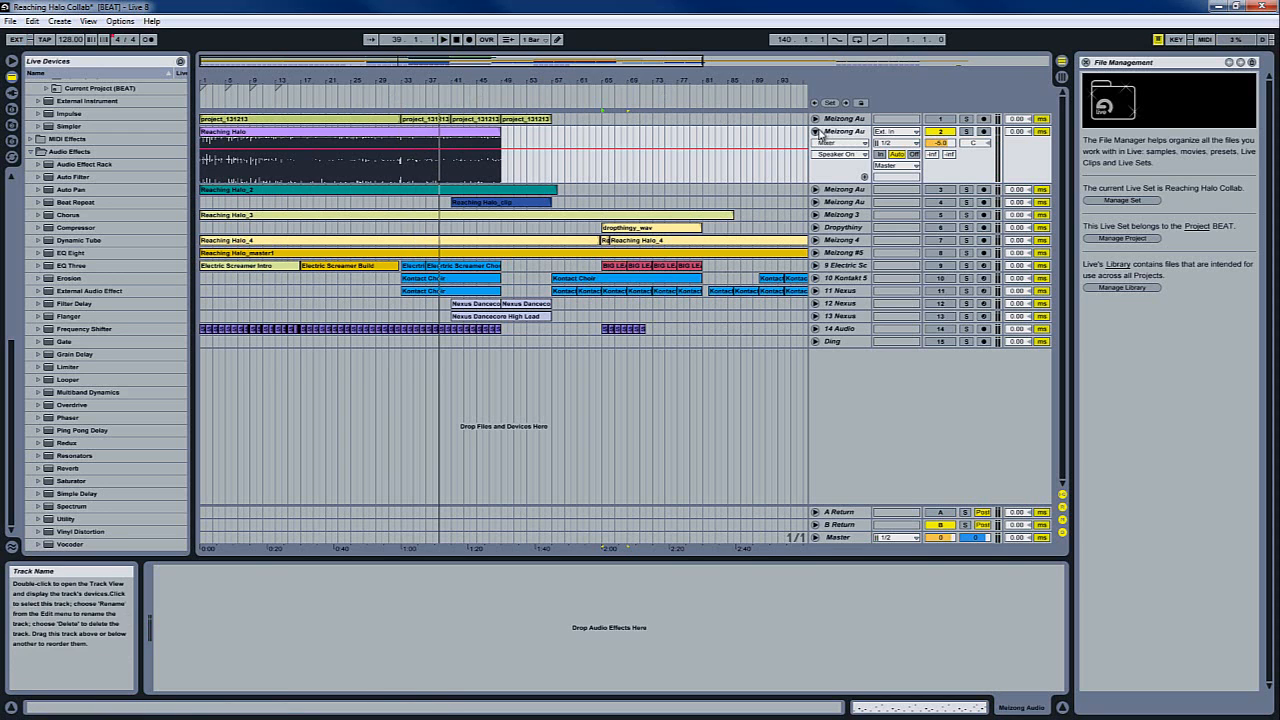
left_click(815, 132)
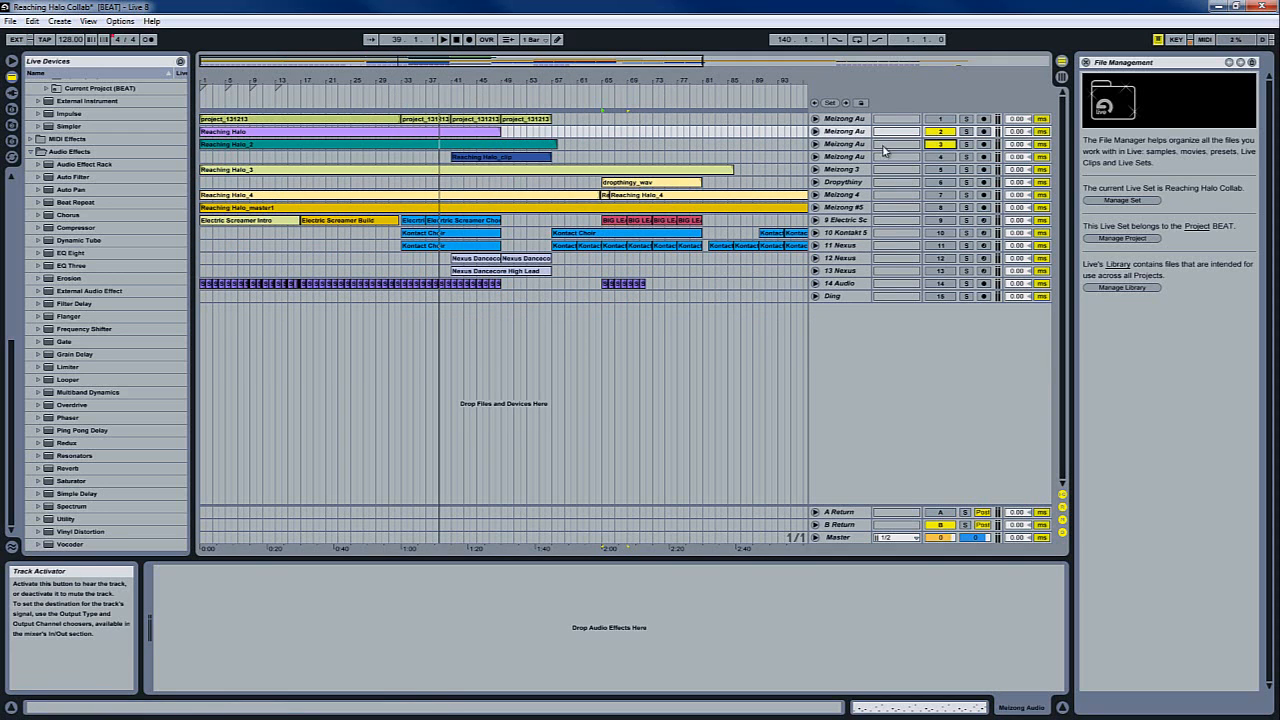
left_click(815, 145)
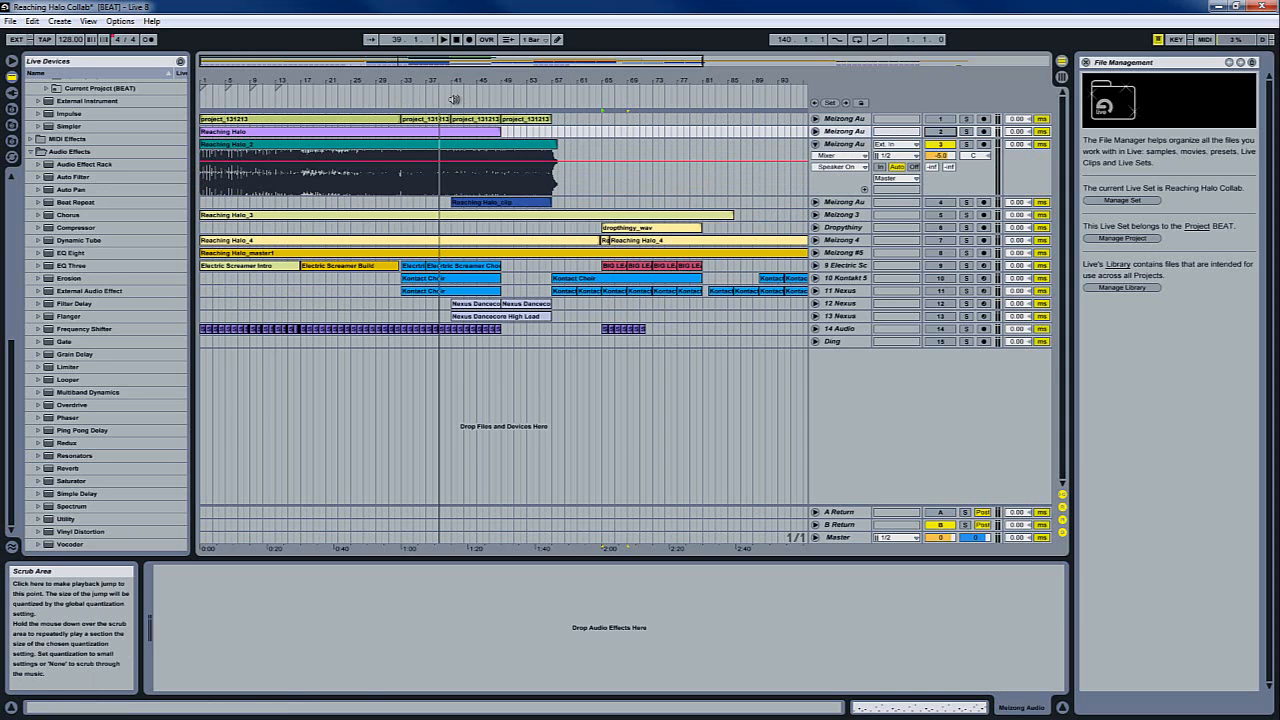
Step: Audition the Reaching Halo_2 clip from about bars 39 and 40, stopping playback each time
left_click(439, 99)
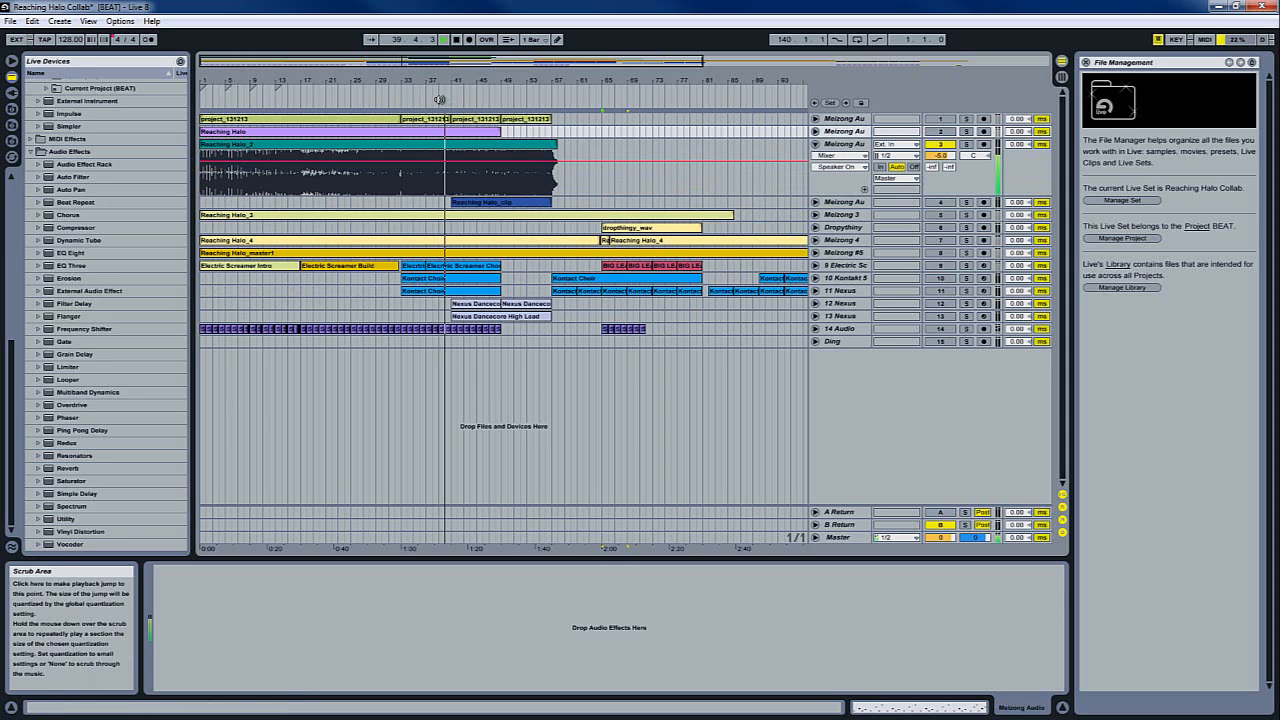
left_click(452, 40)
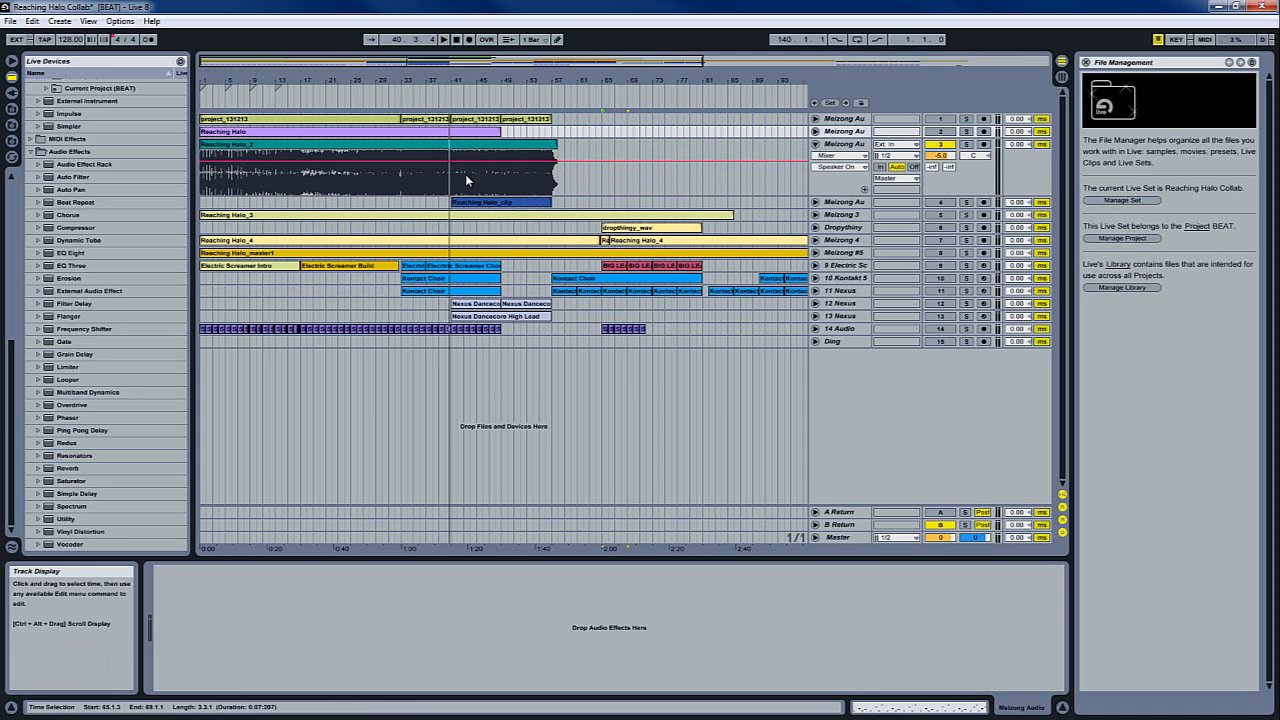
left_click(448, 99)
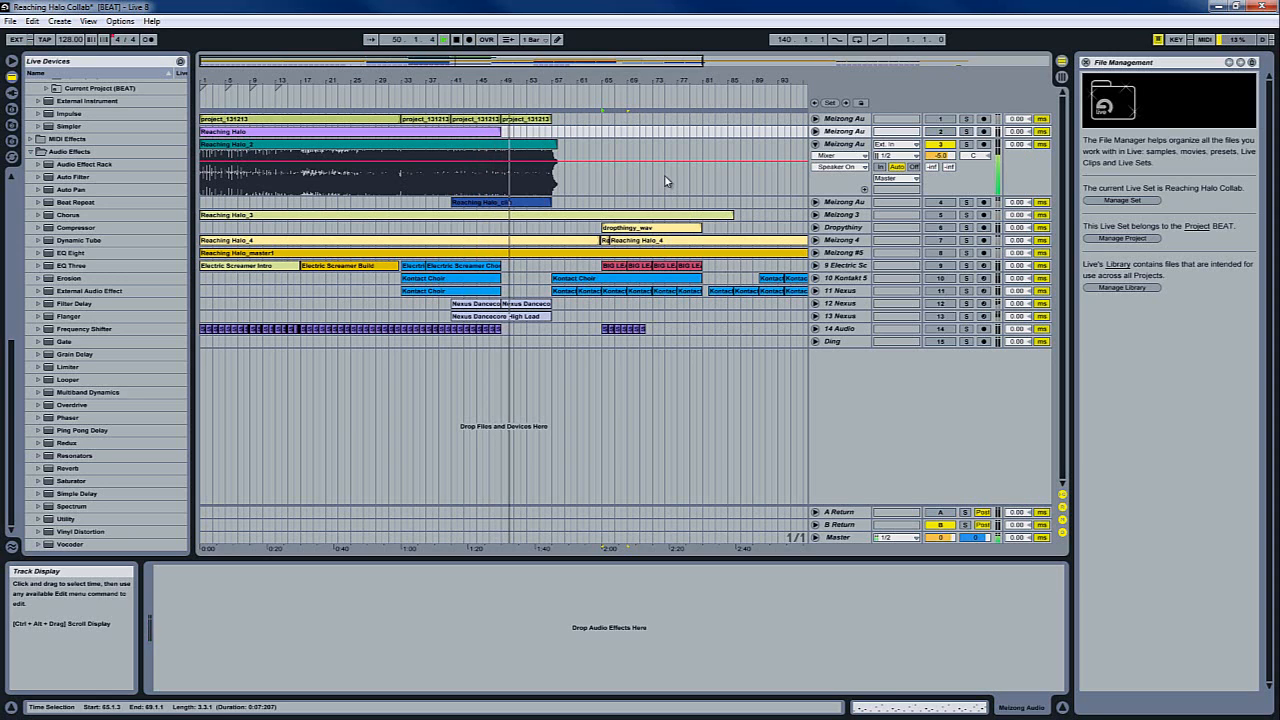
left_click(456, 40)
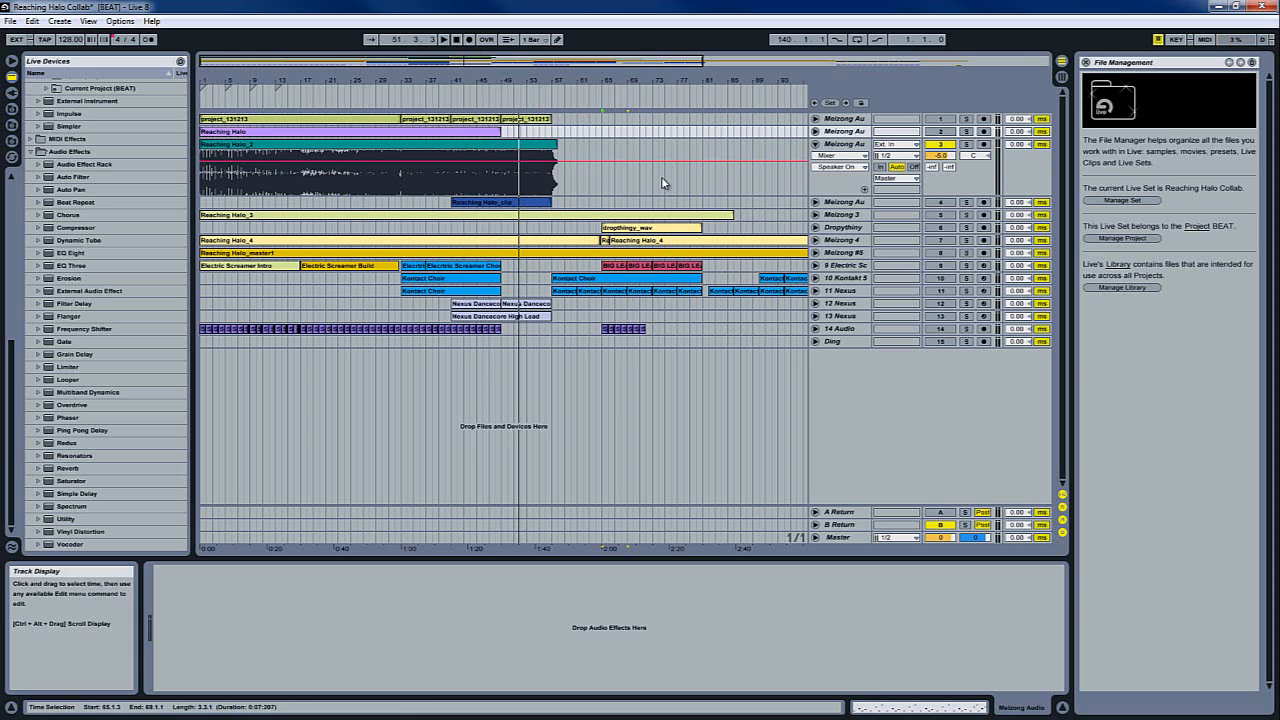
Step: Fold track 3, unfold track 4, and start playback from bar 41 with track 4 active instead of track 3
left_click(814, 145)
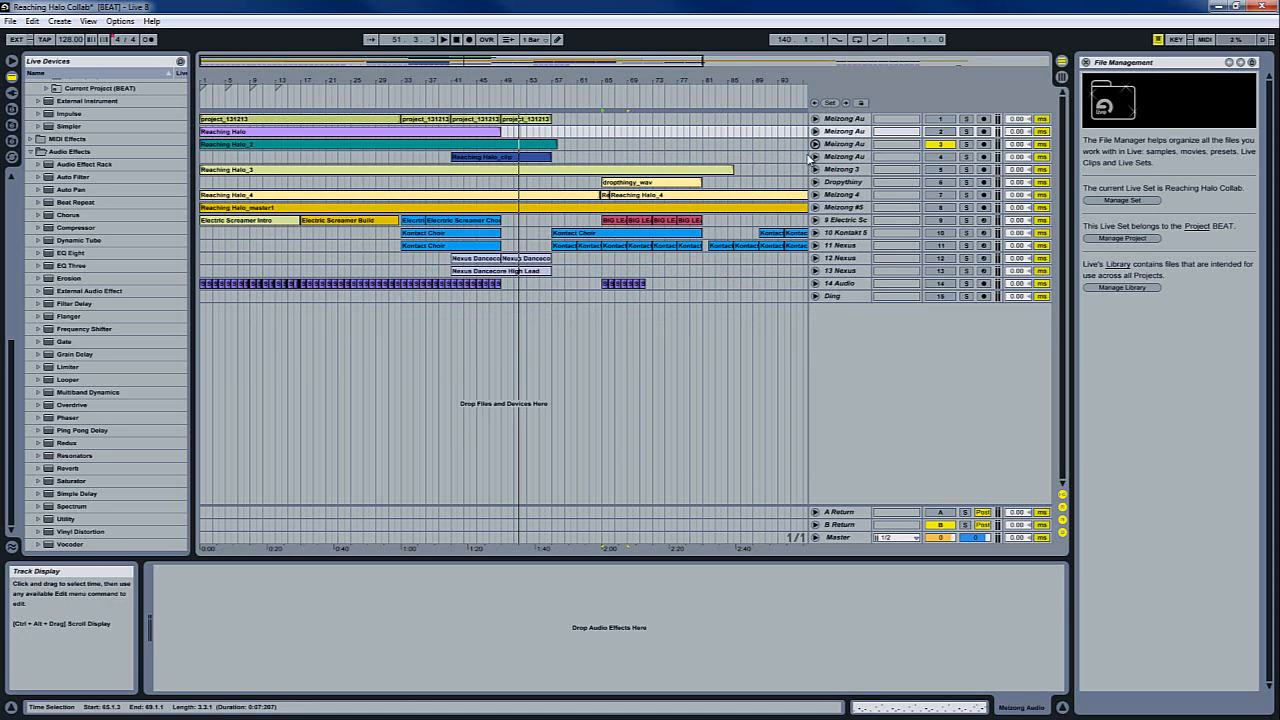
left_click(814, 157)
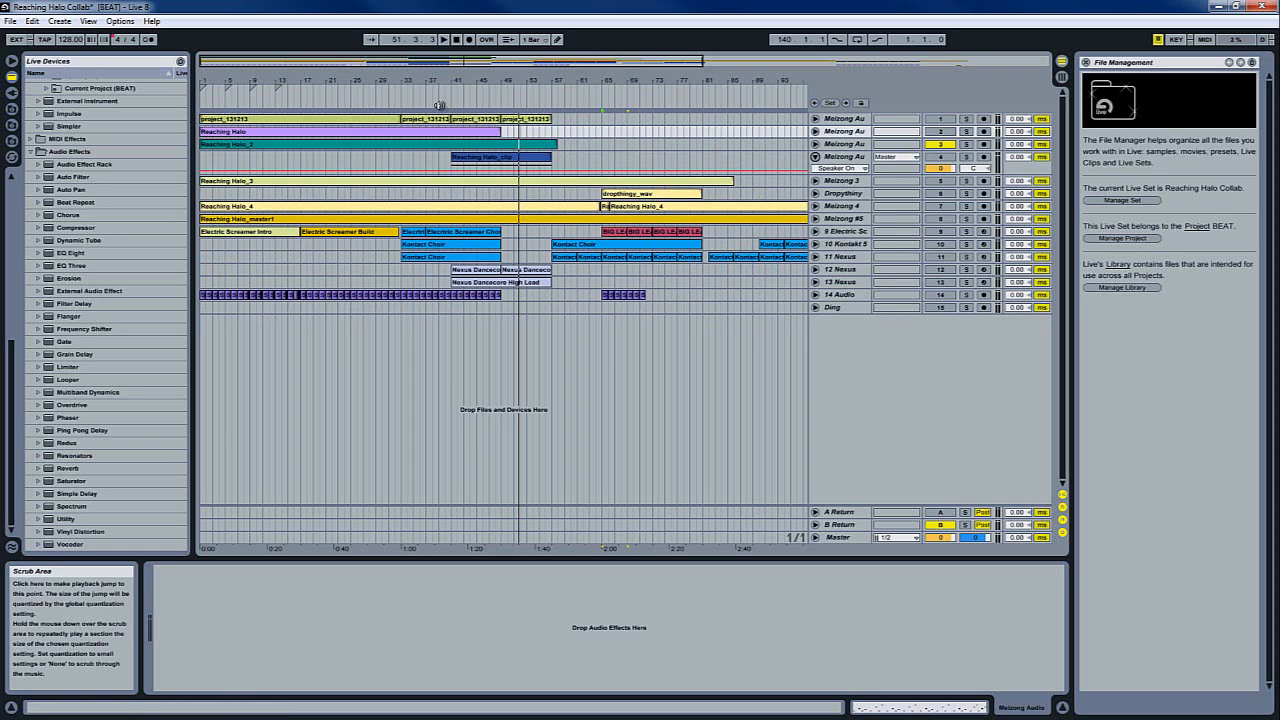
left_click(938, 150)
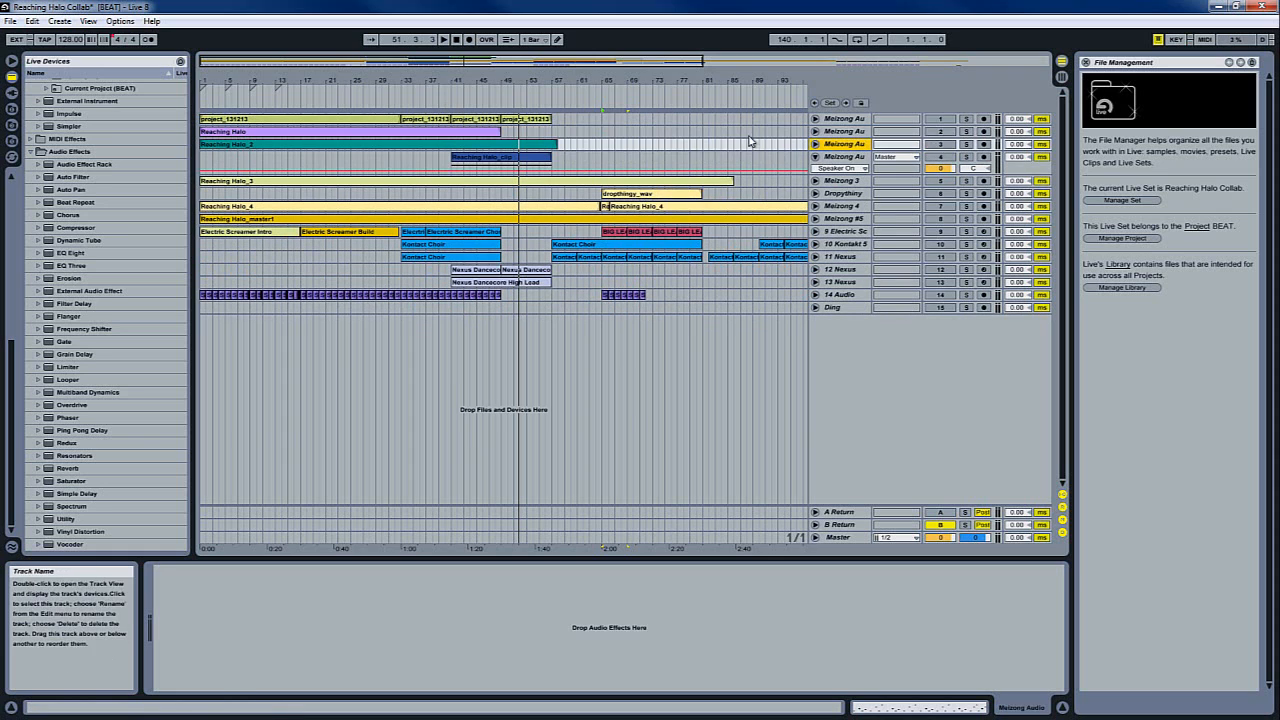
left_click(451, 97)
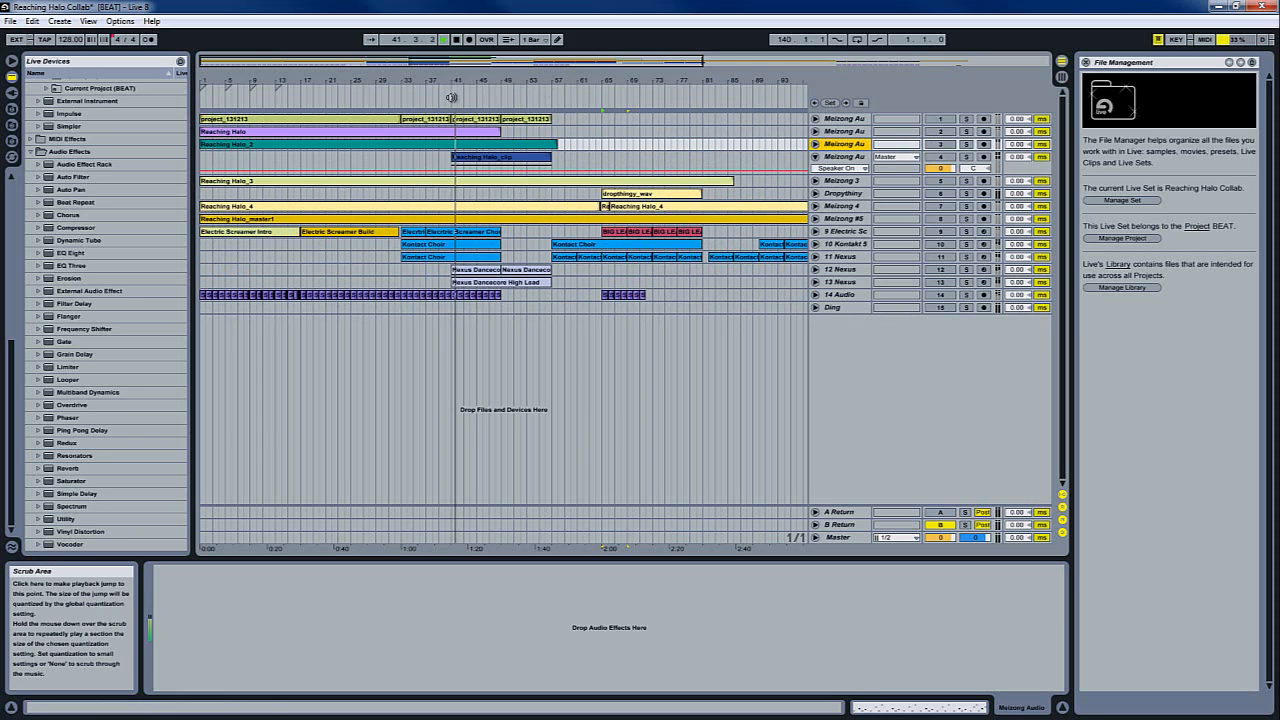
left_click(940, 158)
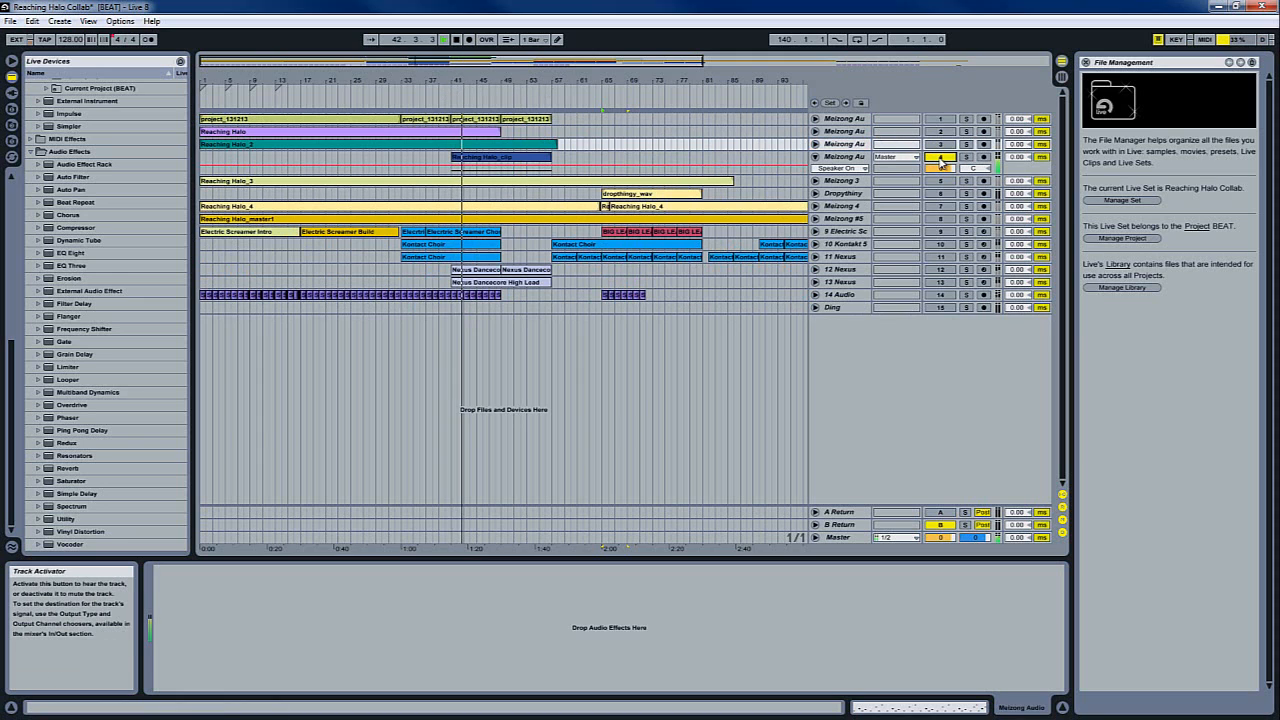
Step: Enlarge track 4 to show its waveform during playback, stop at the end of its clip, and fold and deactivate the track
left_click_drag(834, 217, 836, 245)
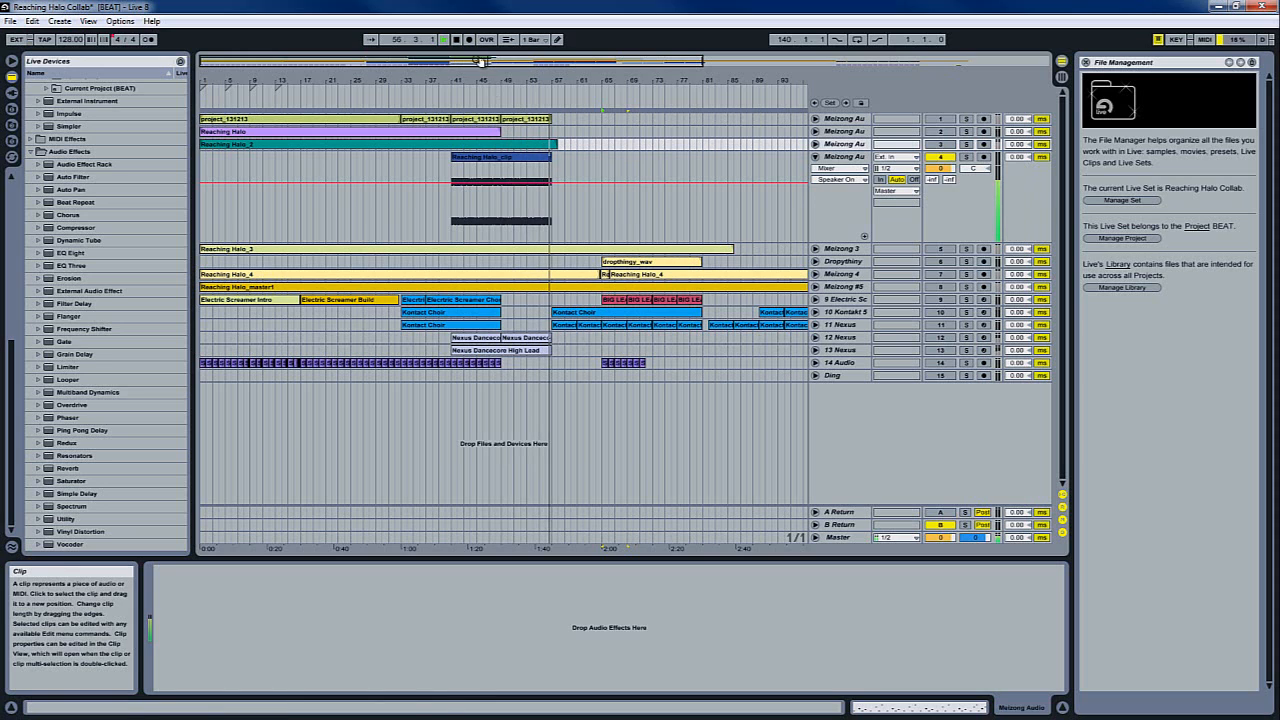
left_click(457, 40)
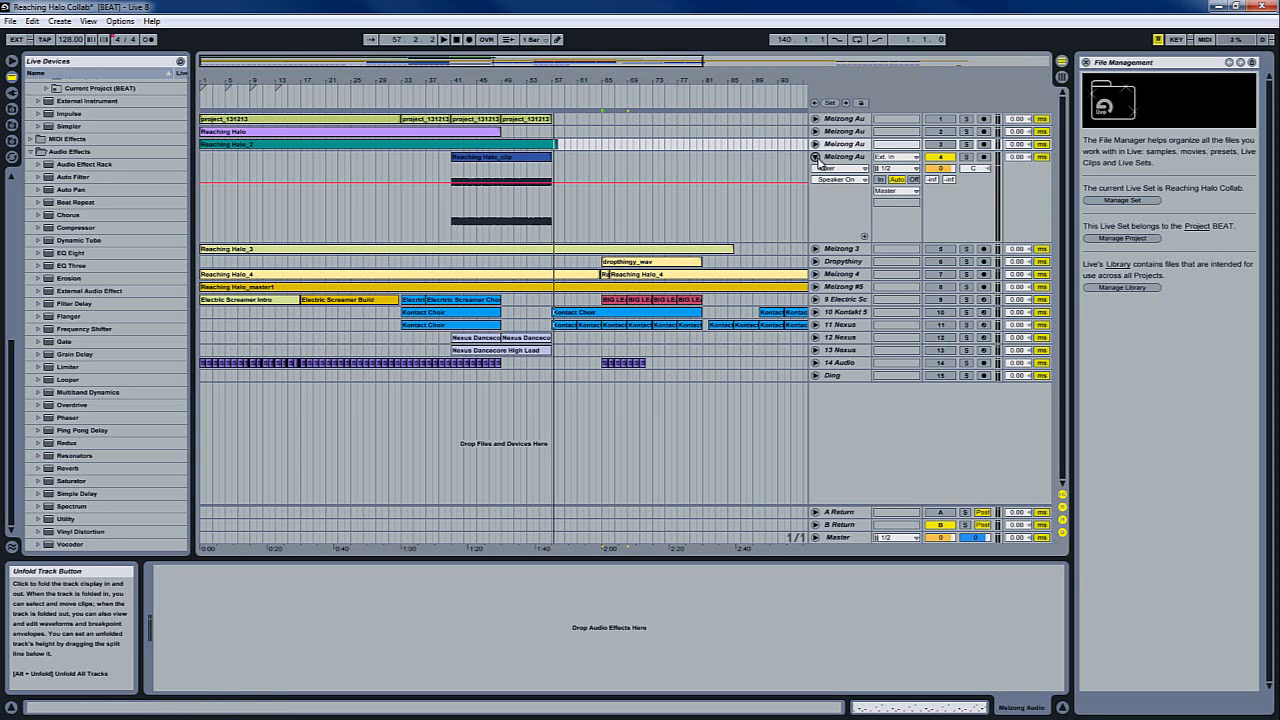
left_click(817, 160)
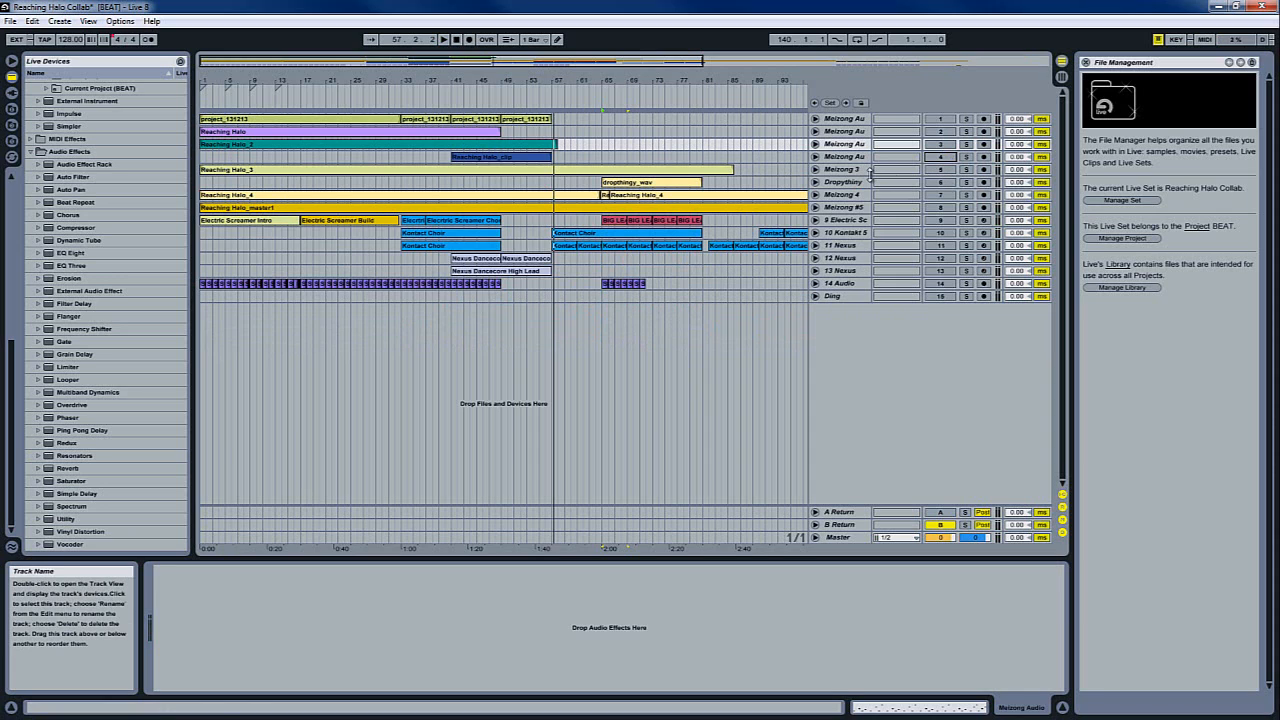
Step: Select, activate and unfold the Meizong 3 track, which holds the Reaching Halo_3 clip
left_click(828, 176)
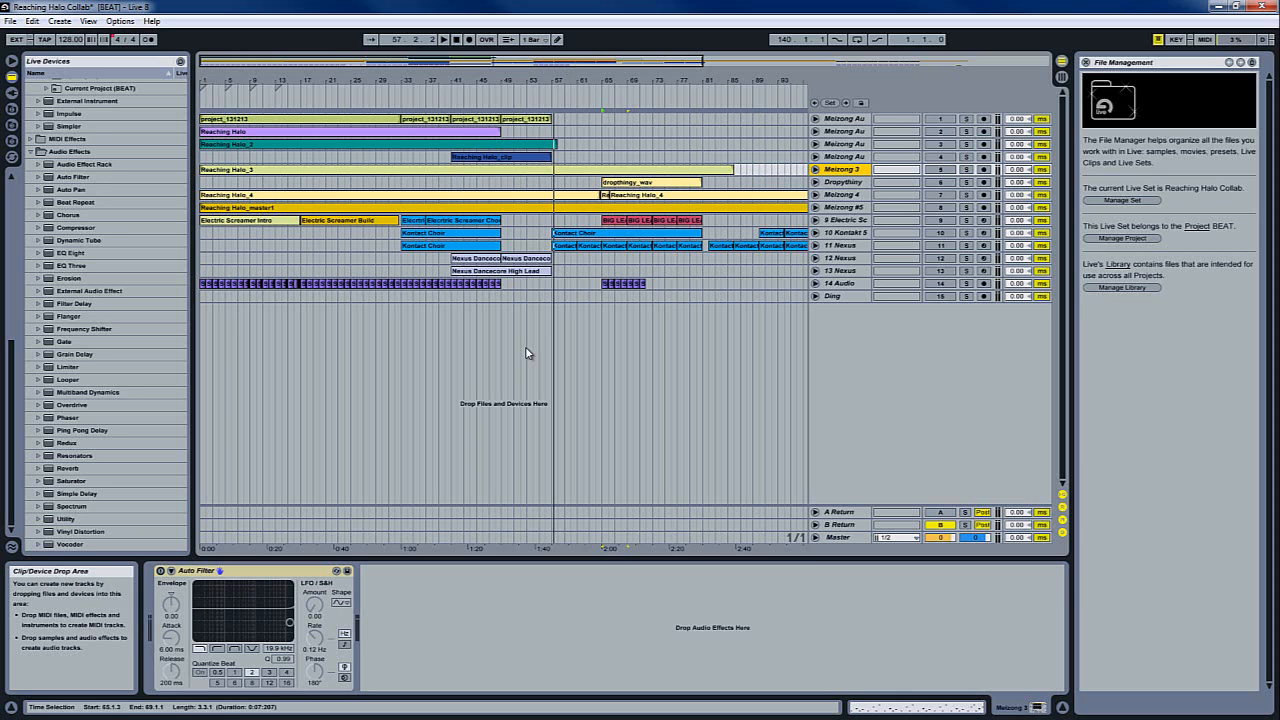
left_click(945, 171)
left_click(815, 170)
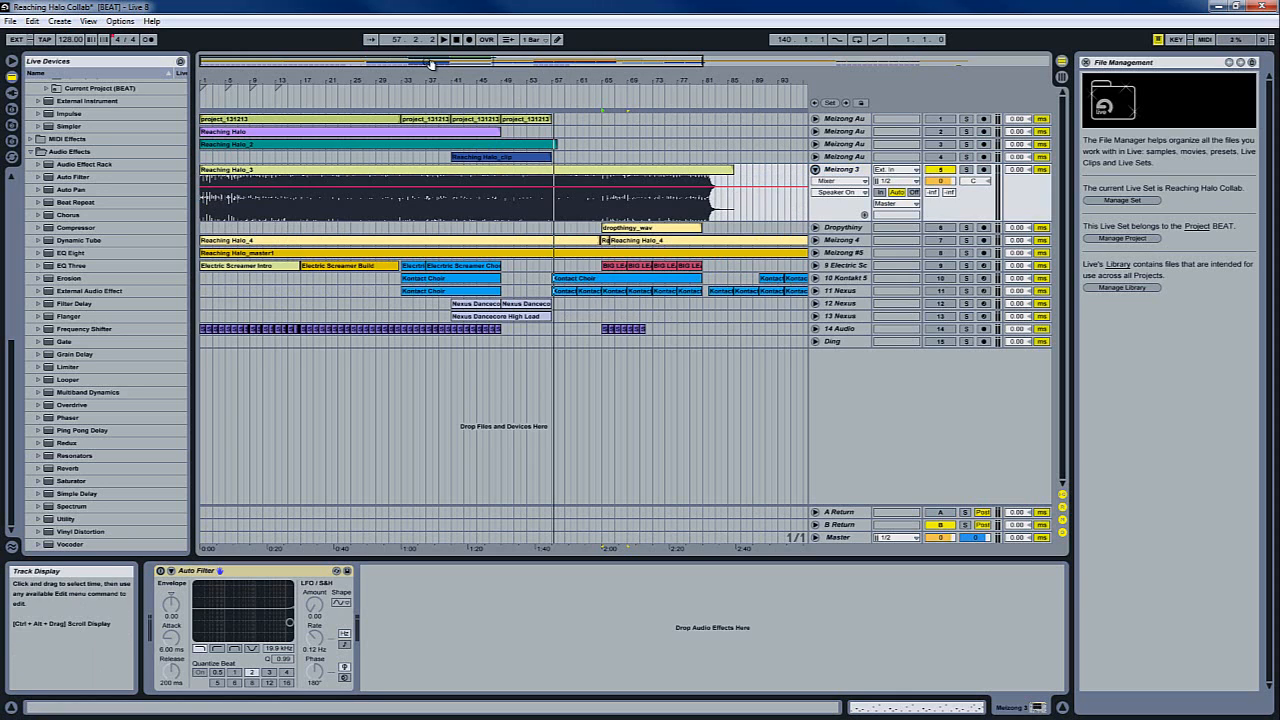
Step: Audition the Reaching Halo_3 clip from about bar 55 to the end of its audio
left_click(543, 97)
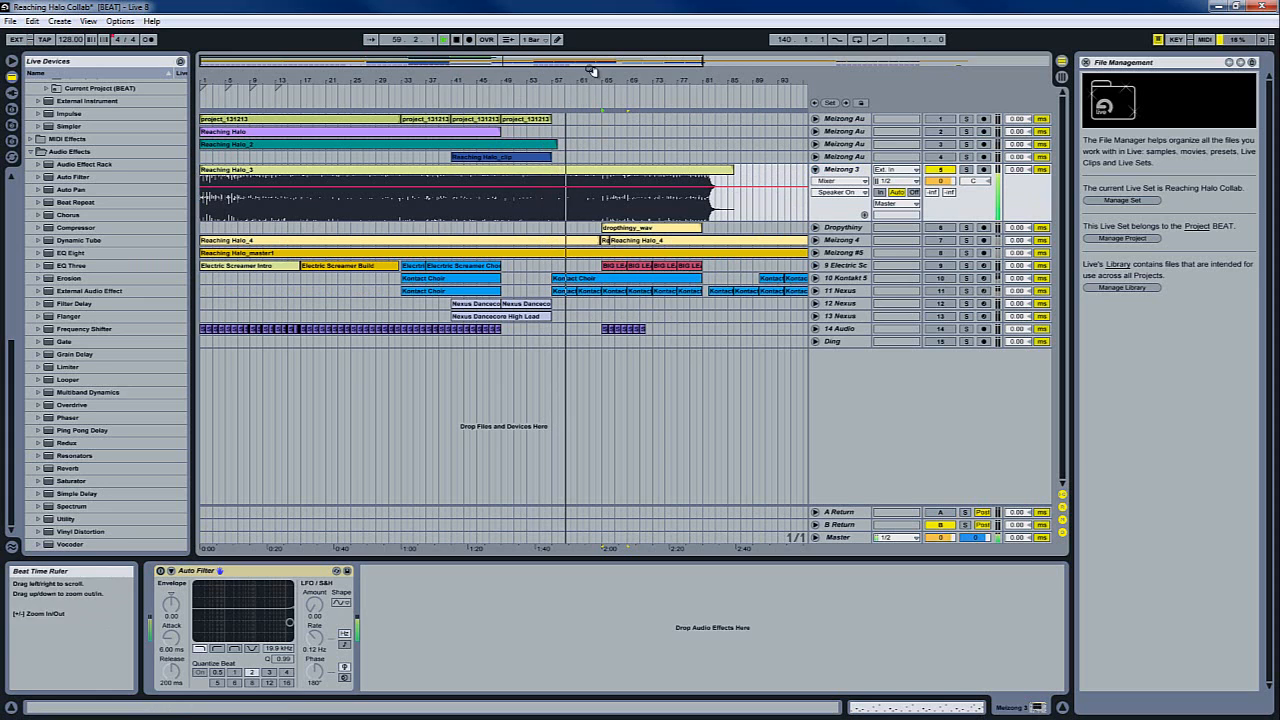
left_click_drag(586, 62, 607, 62)
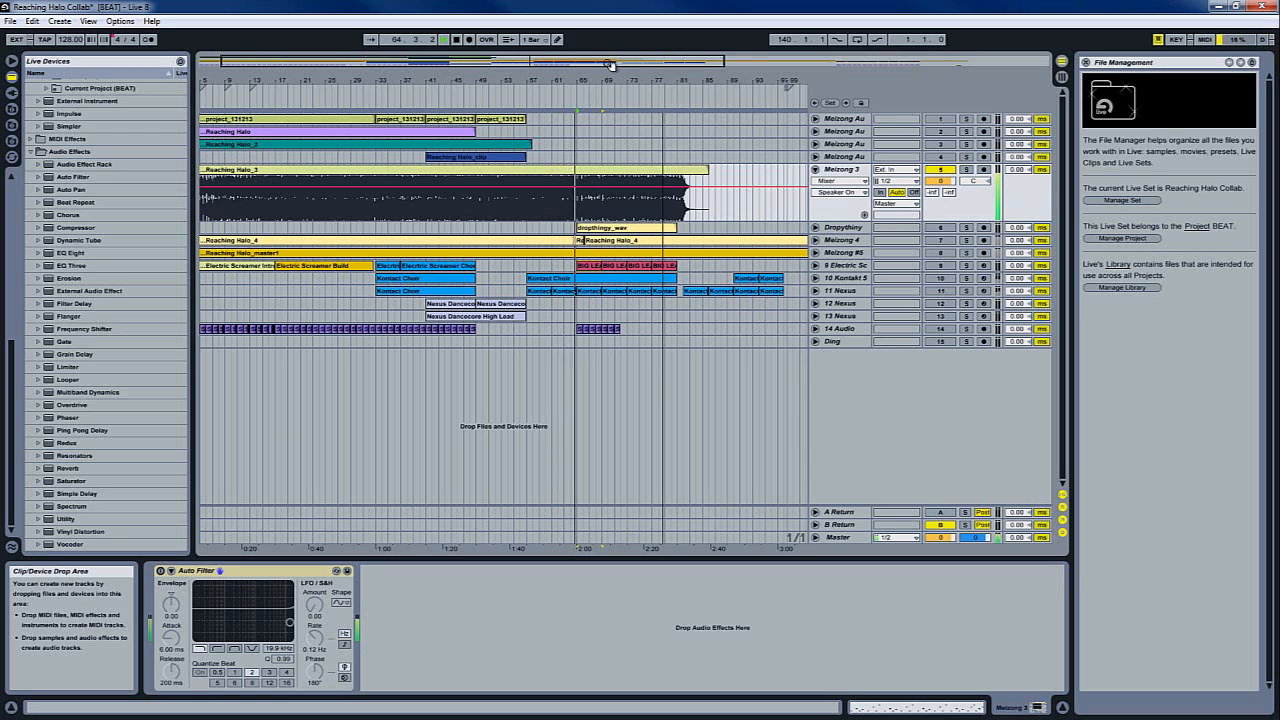
left_click_drag(607, 64, 624, 64)
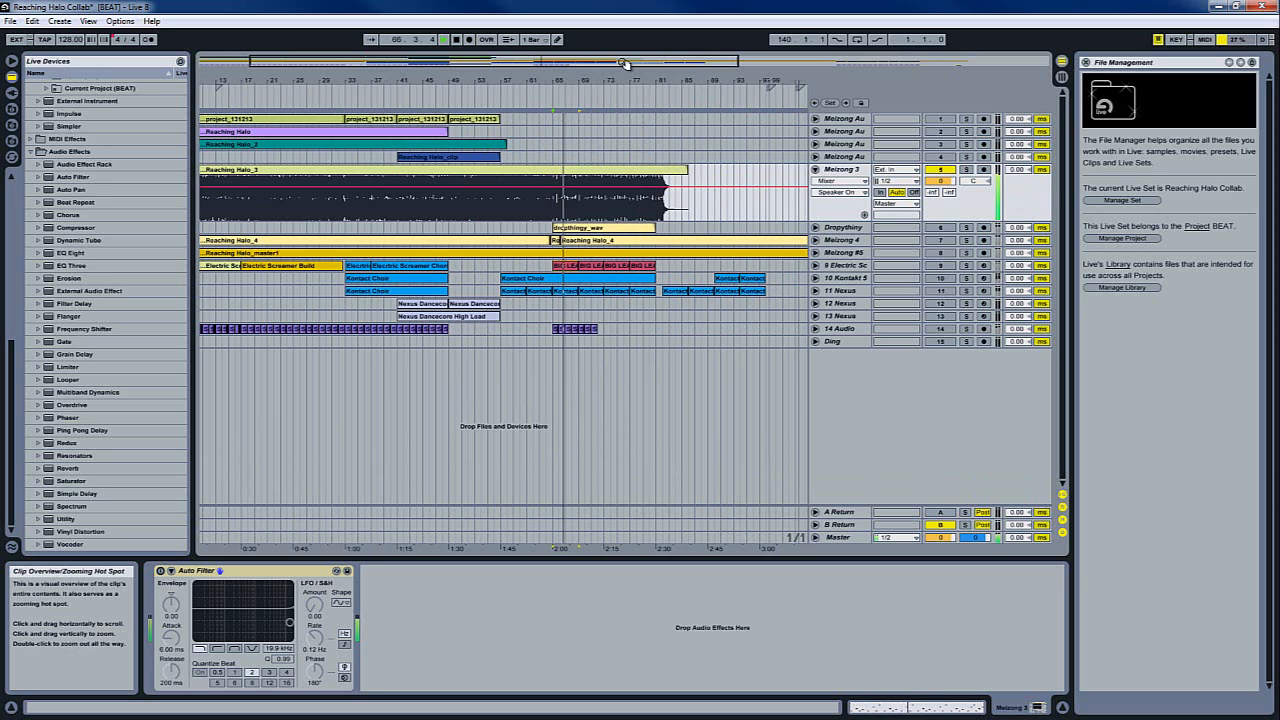
left_click_drag(622, 64, 623, 64)
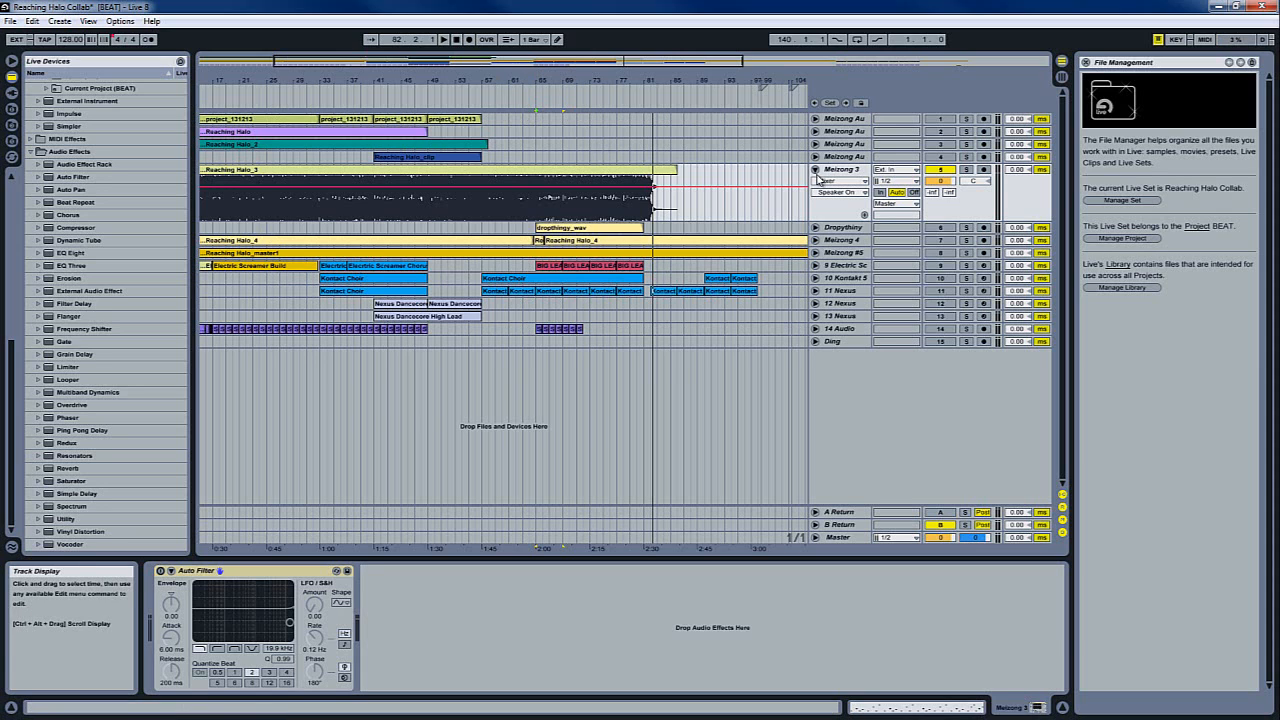
Step: Fold and deactivate Meizong 3, activate and unfold Meizong 4, and audition its Reaching Halo_4 clip from about bar 64
left_click(815, 169)
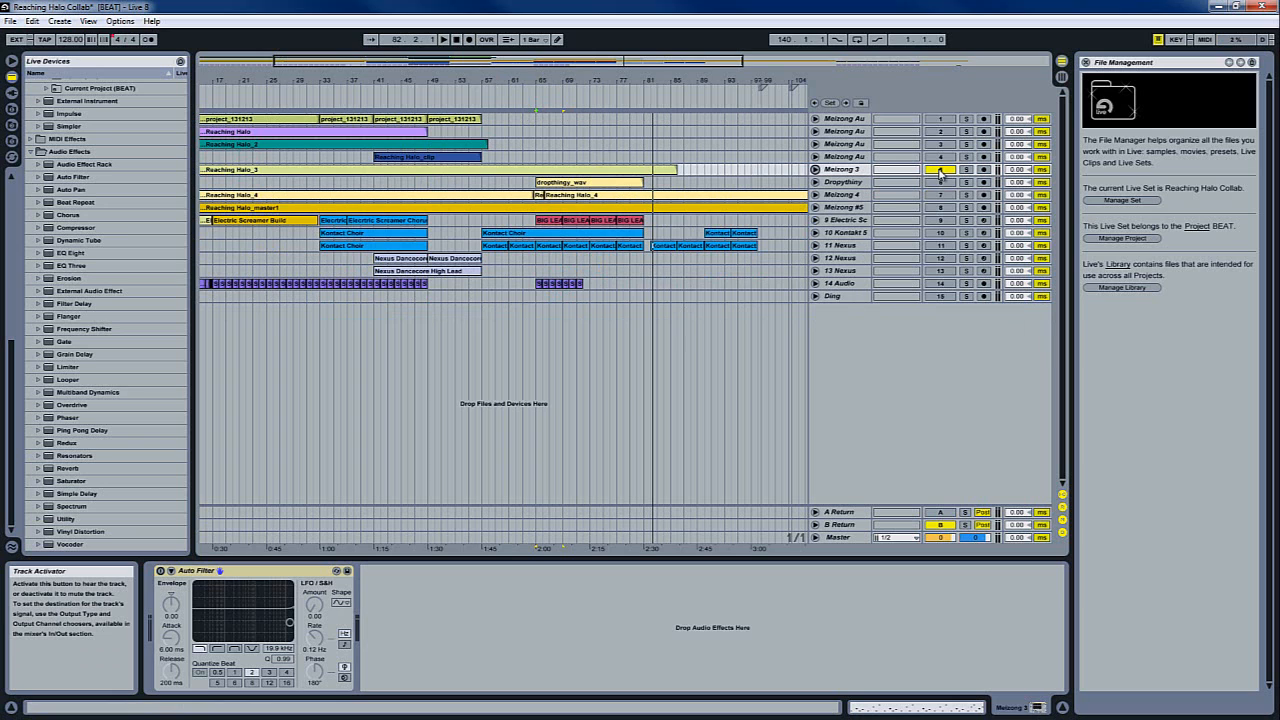
left_click(815, 194)
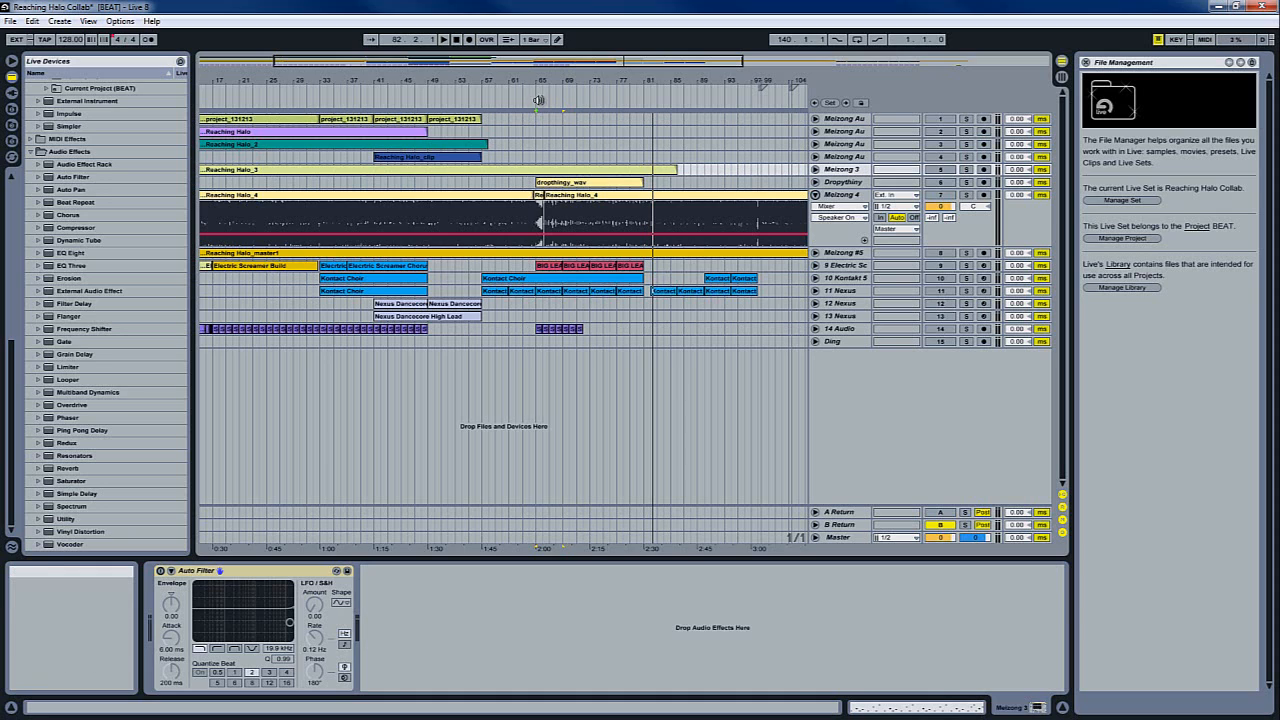
left_click(528, 101)
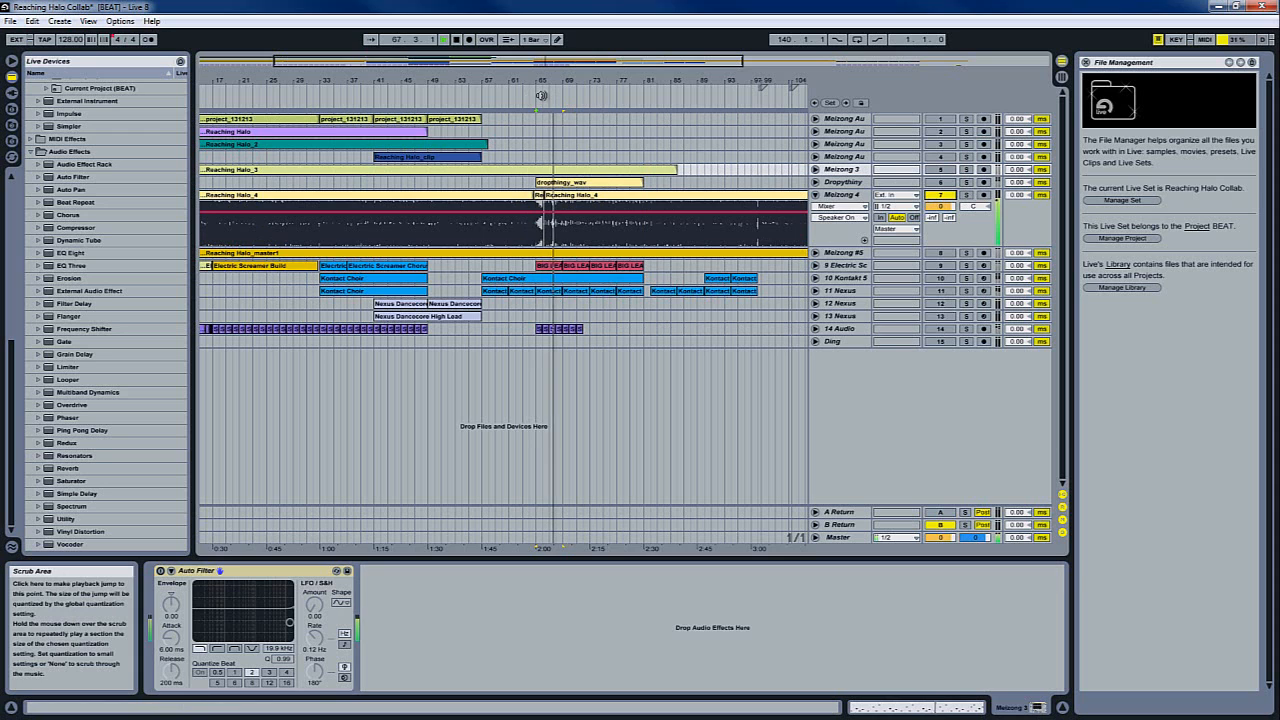
left_click_drag(549, 64, 551, 65)
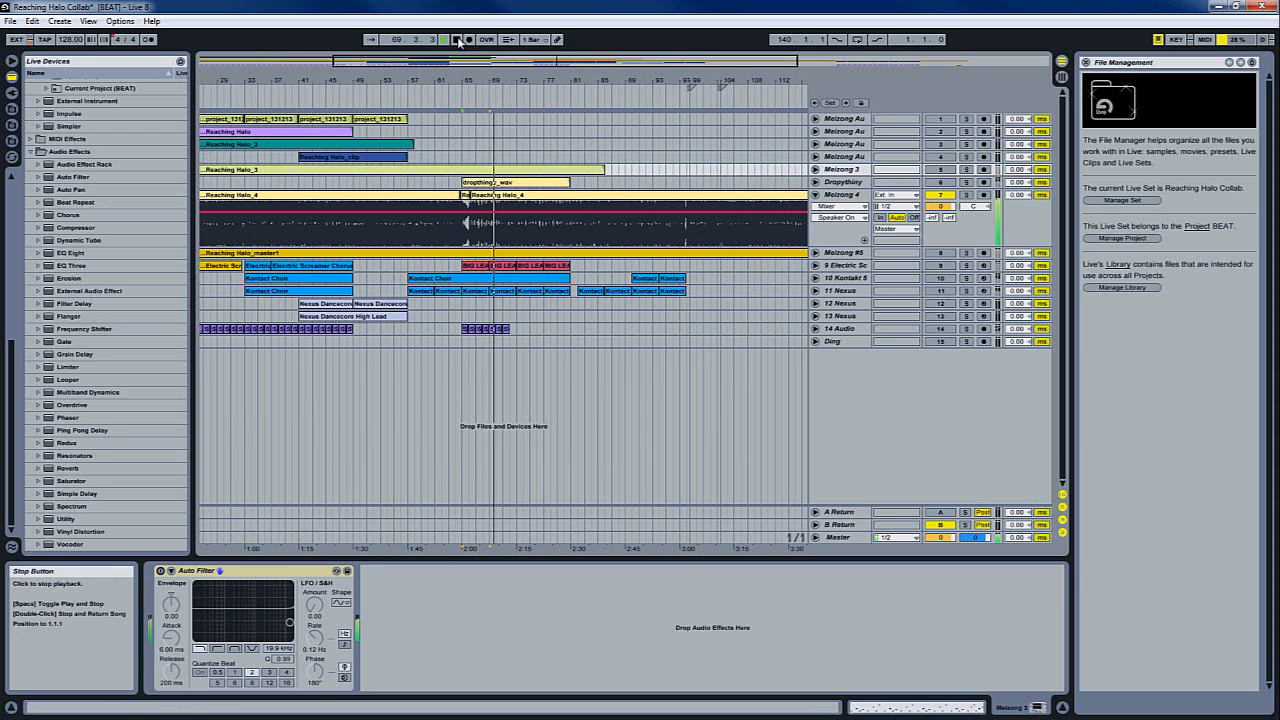
left_click_drag(415, 64, 463, 64)
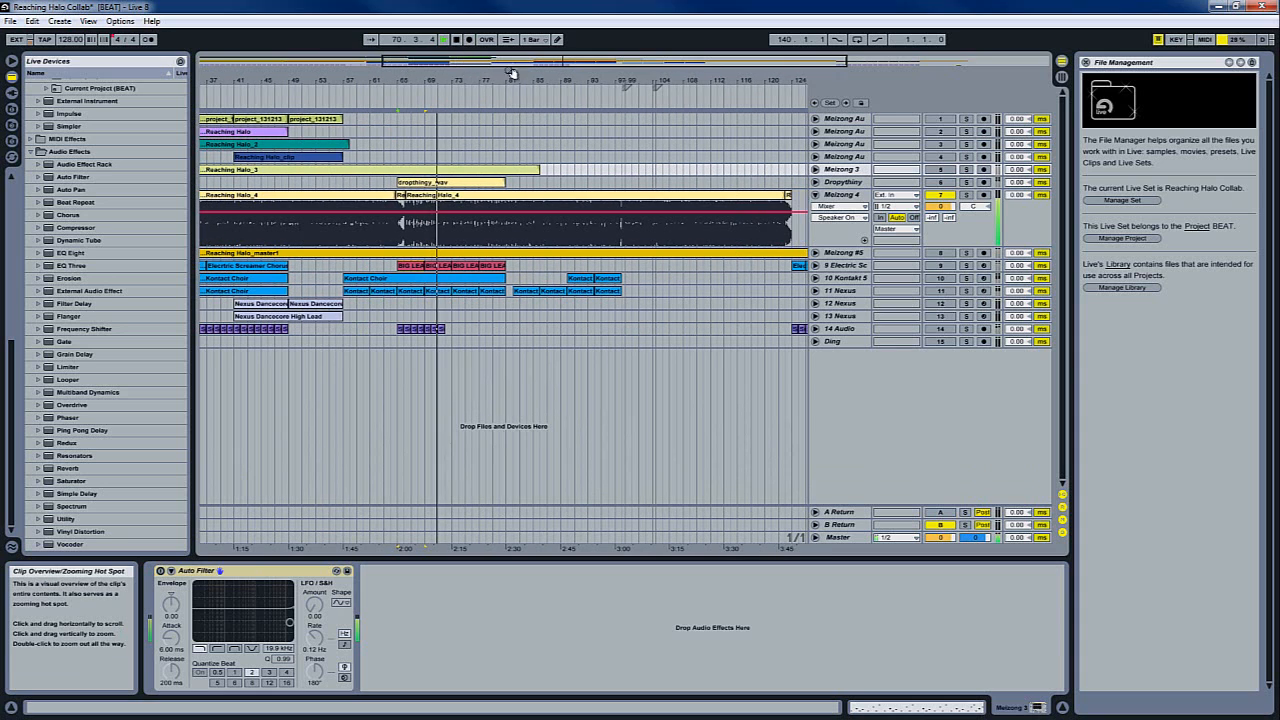
left_click(456, 39)
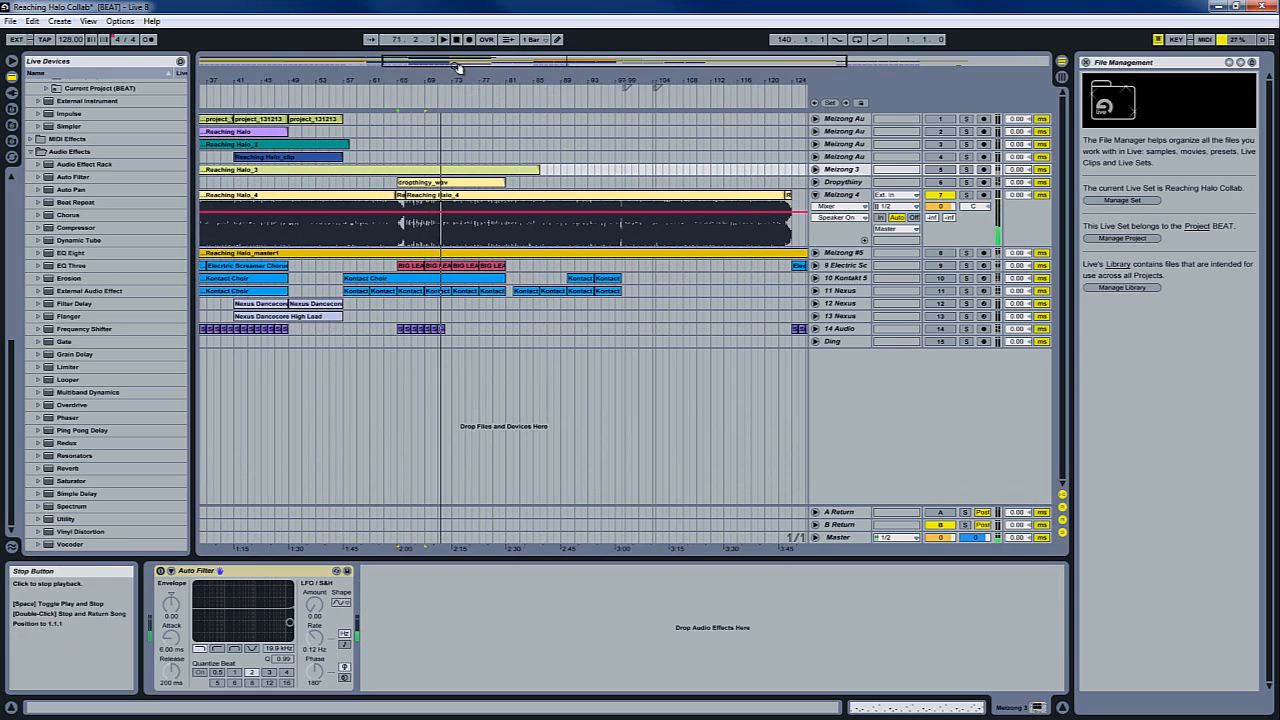
Step: Audition the Reaching Halo_4 clip again from about bars 65 and 70, stopping playback each time
left_click(395, 93)
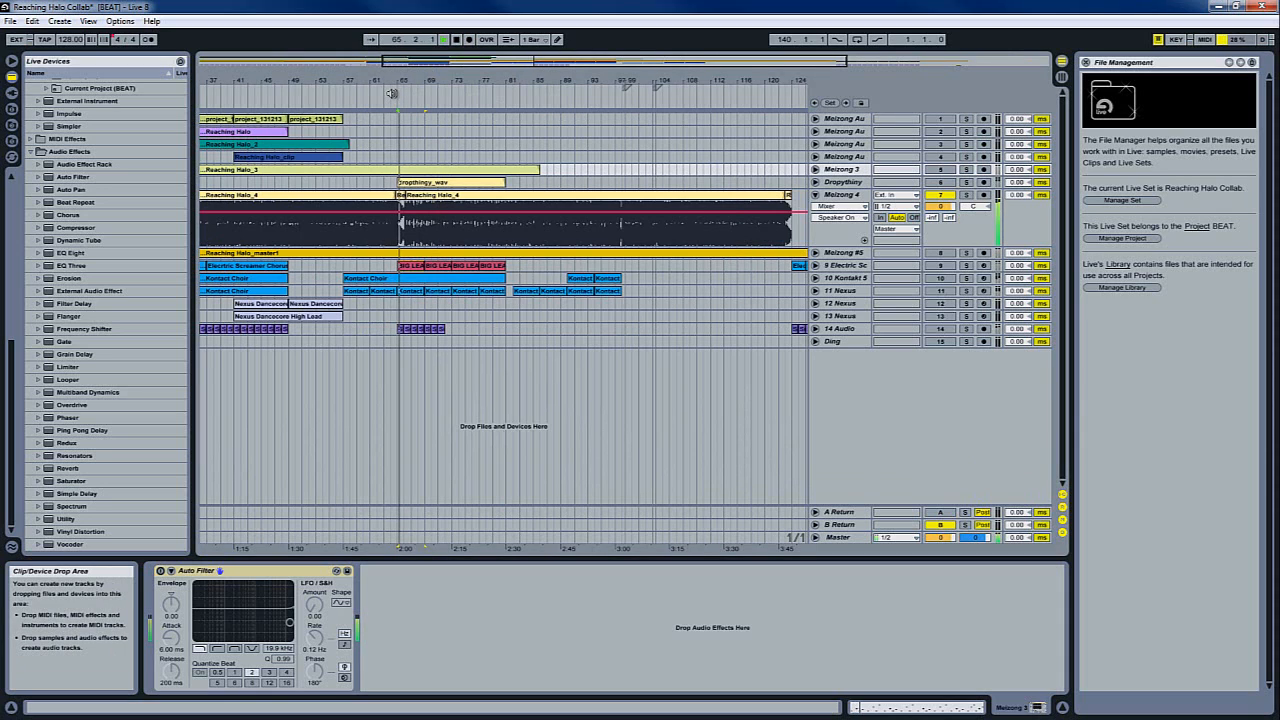
left_click(455, 41)
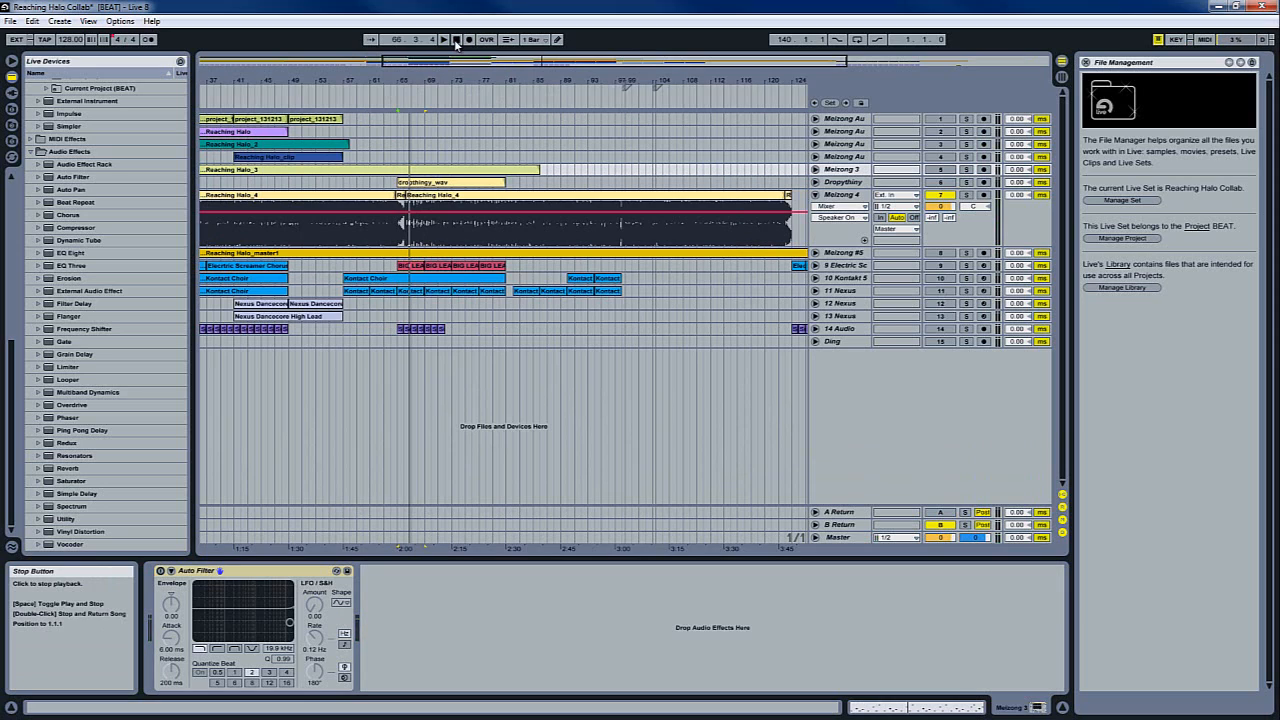
left_click(436, 91)
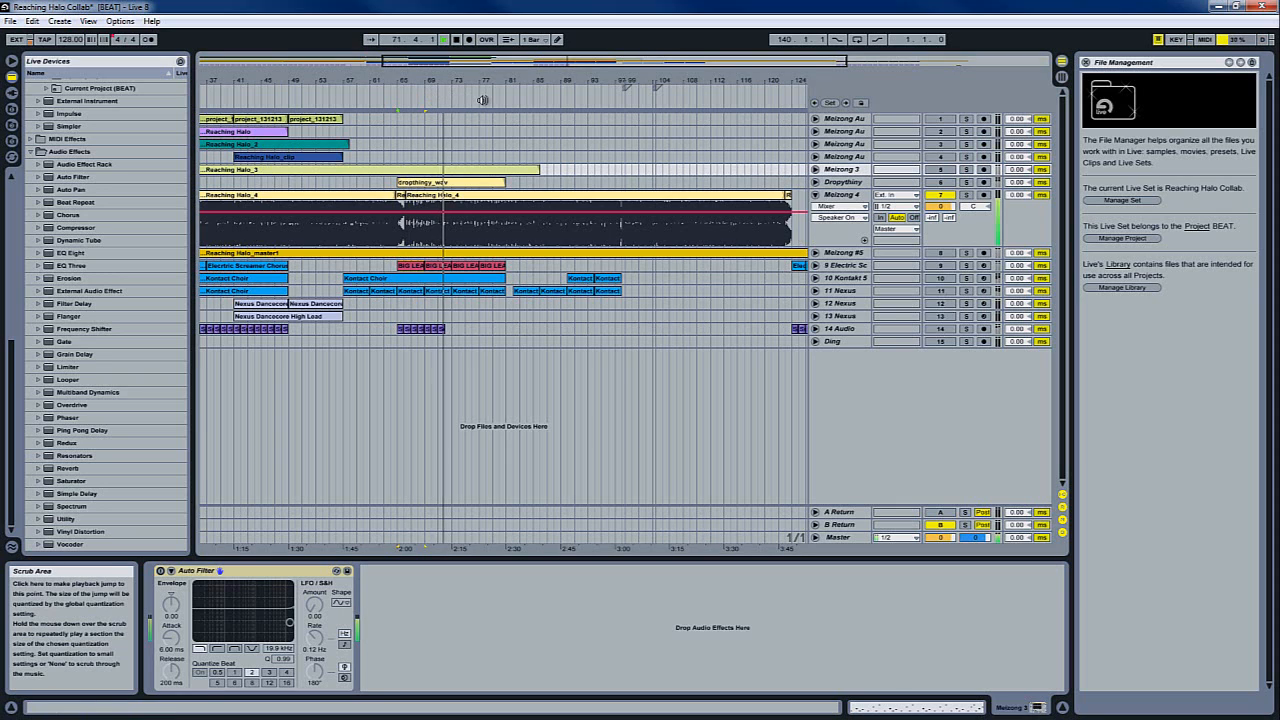
left_click(456, 40)
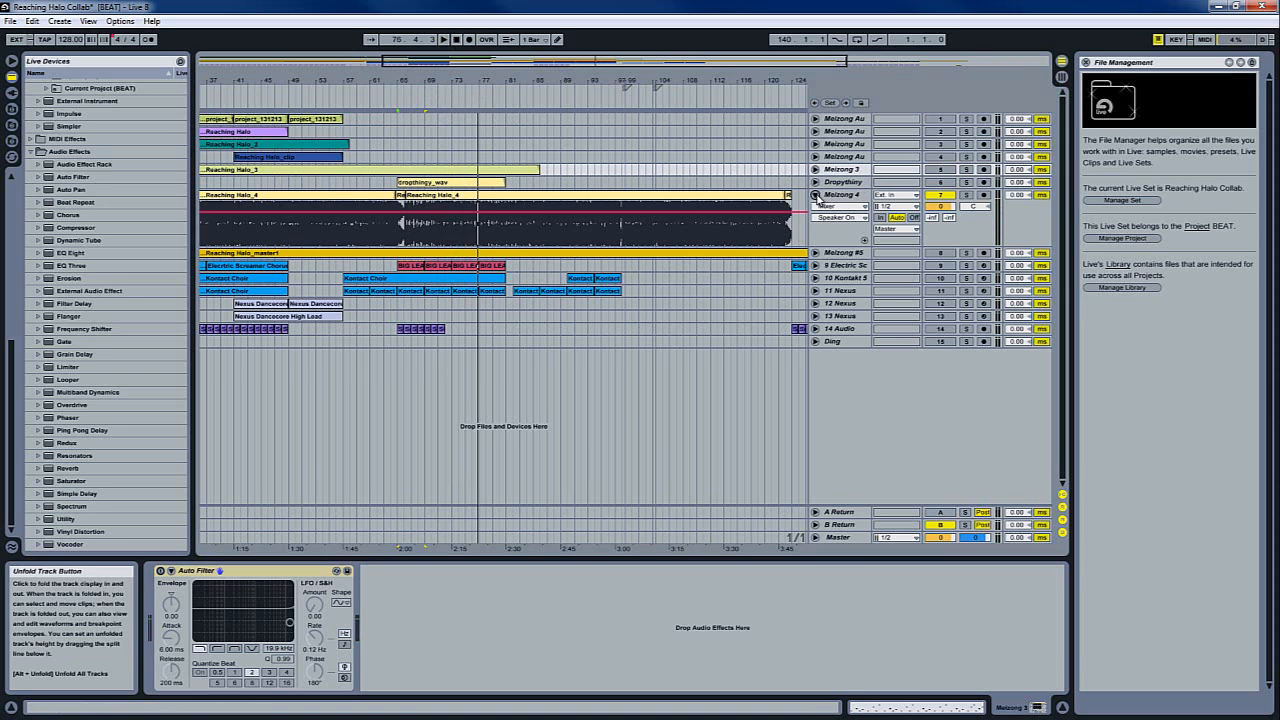
Step: Fold and deactivate Meizong 4, activate and unfold Meizong #5, and play its Reaching Halo_master1 clip from about bar 67
left_click(818, 196)
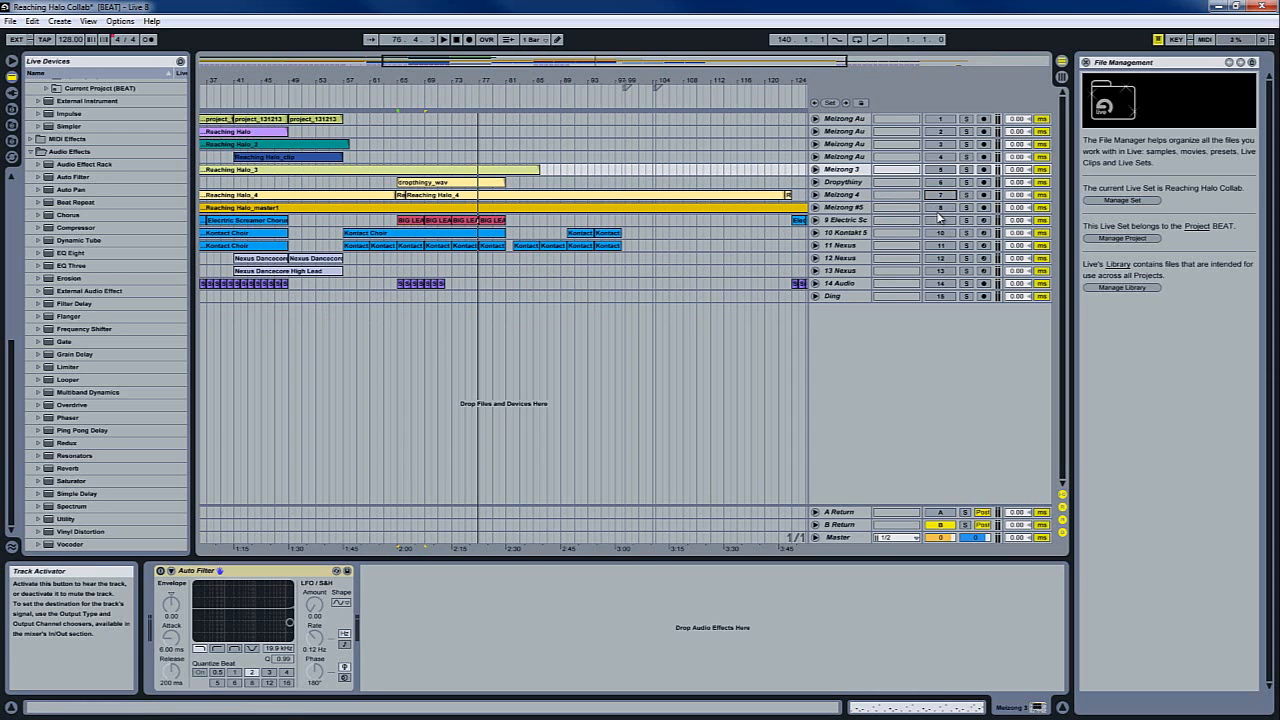
left_click(815, 207)
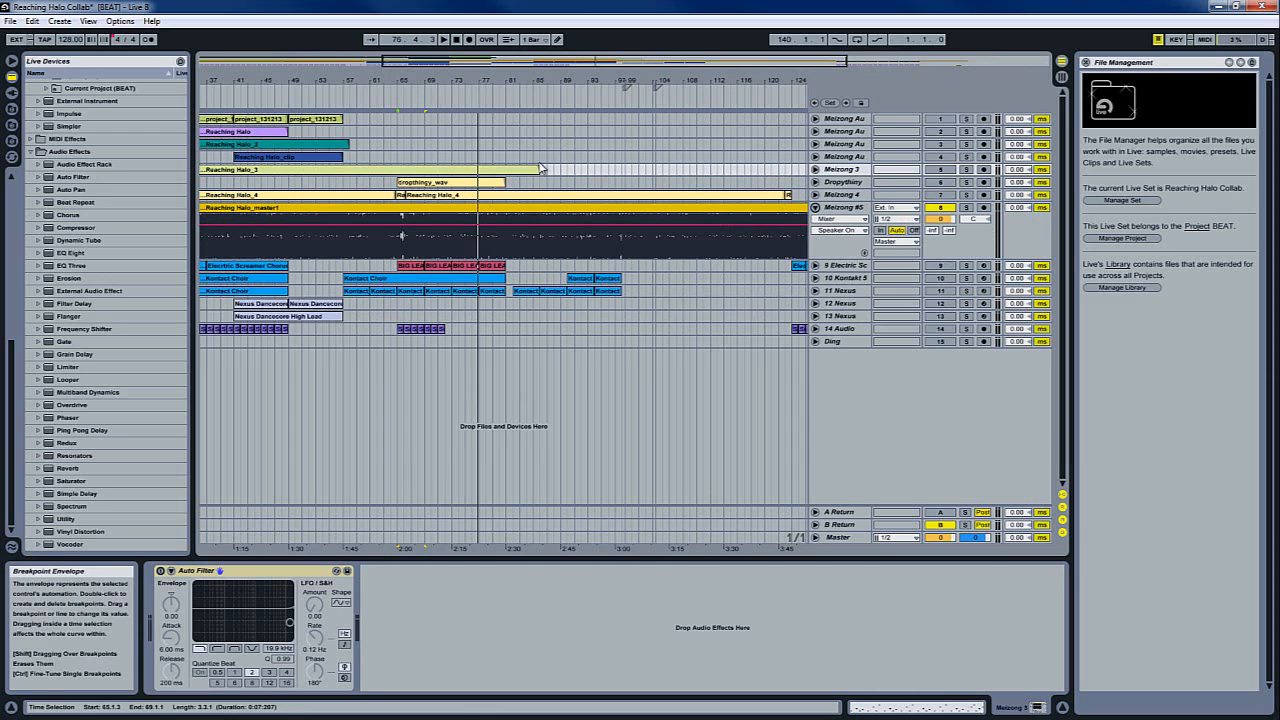
left_click_drag(509, 62, 596, 62)
left_click_drag(495, 62, 390, 62)
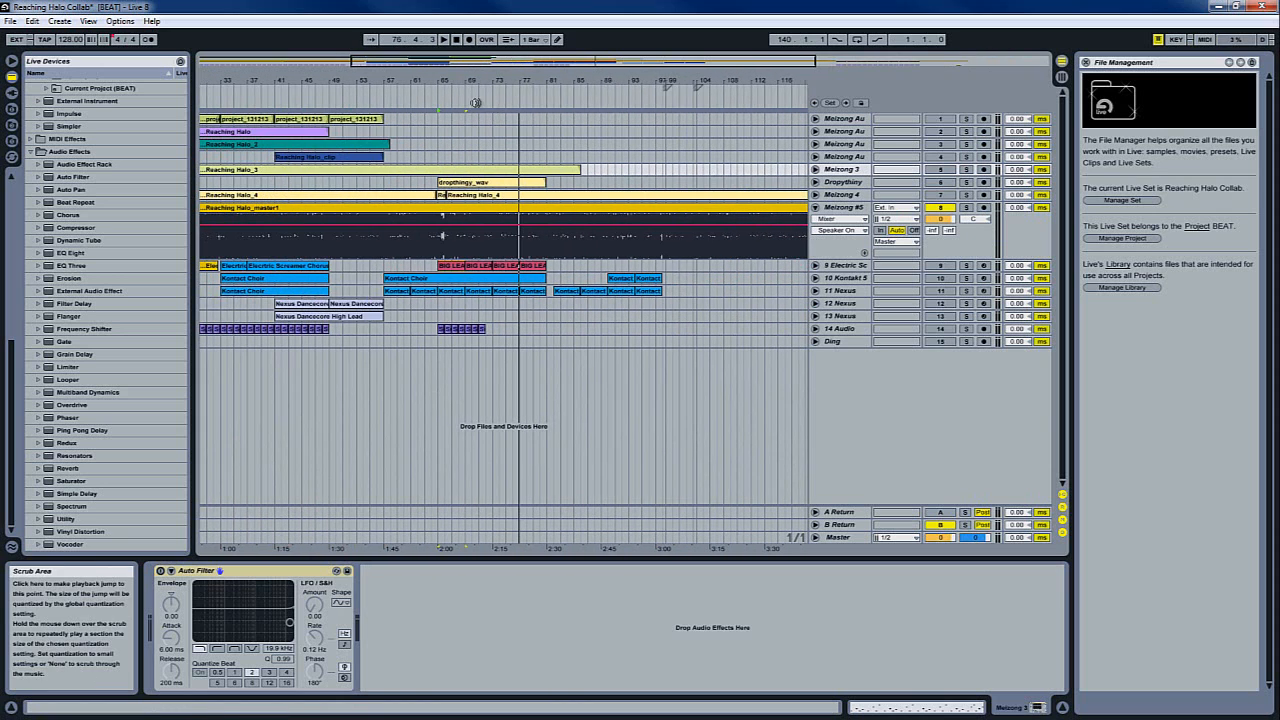
left_click(453, 99)
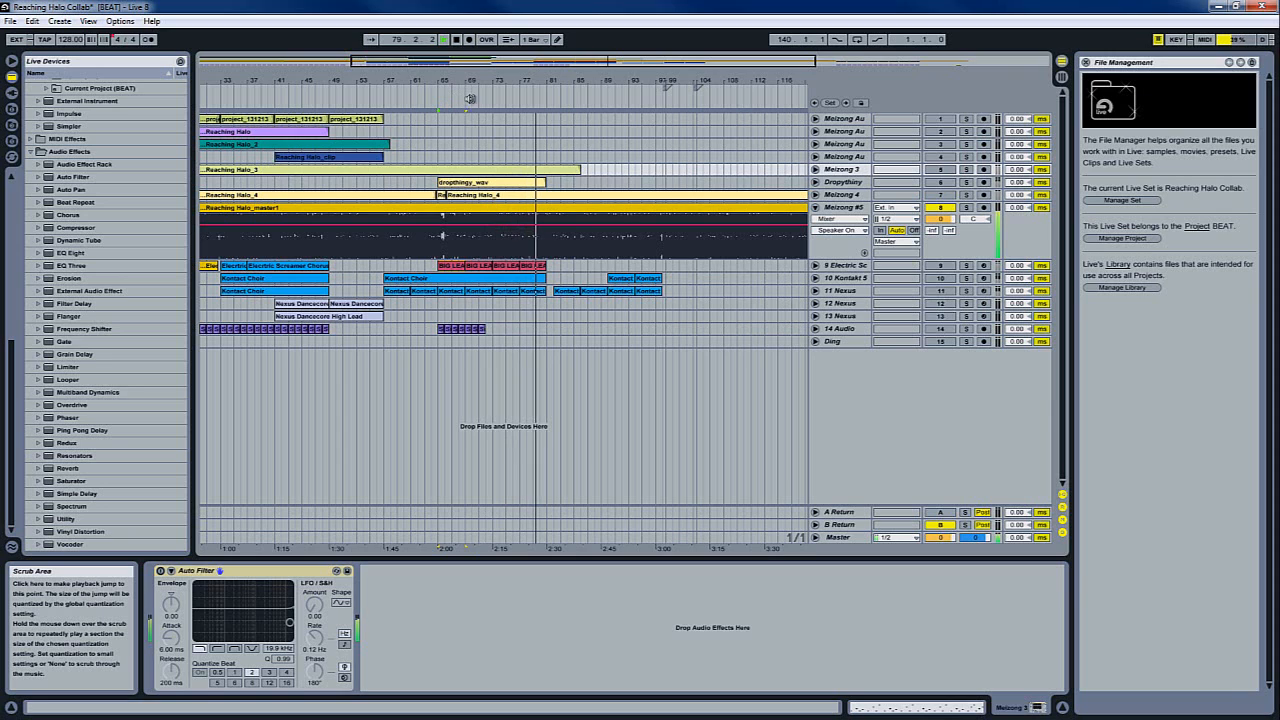
Step: Stop playback of the Reaching Halo_master1 clip and fold the Meizong #5 track
left_click(457, 40)
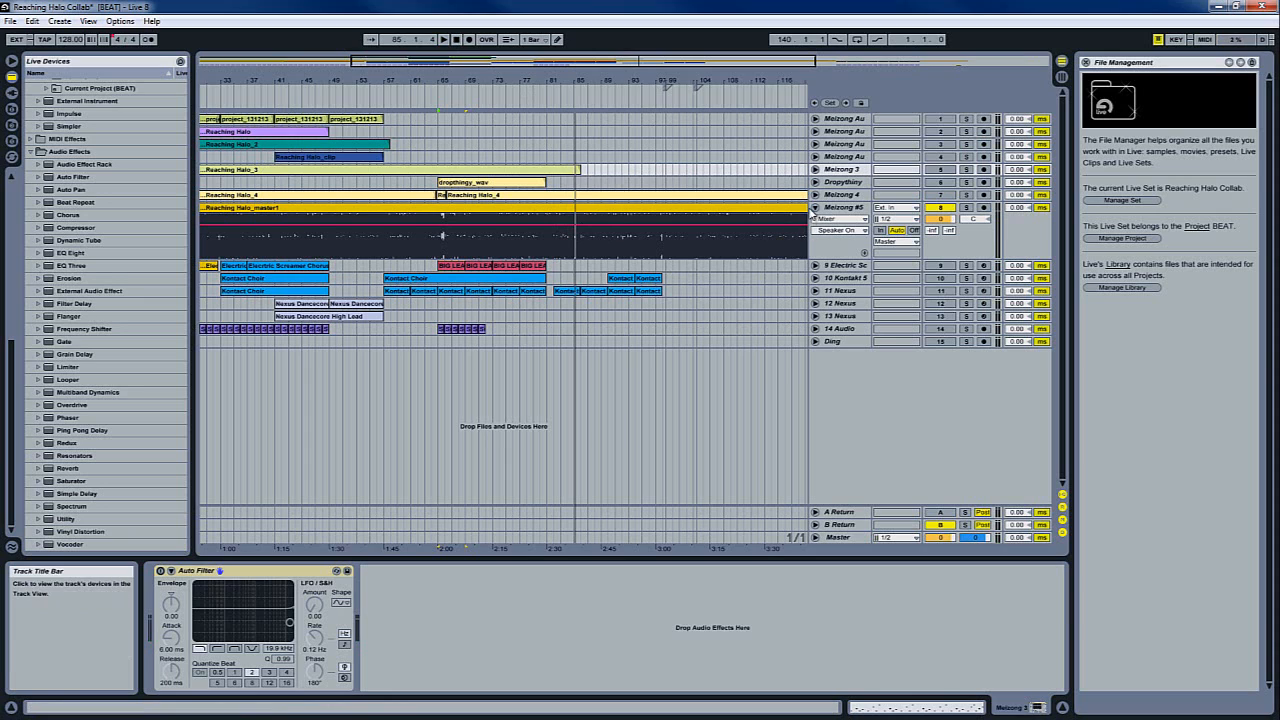
left_click(815, 207)
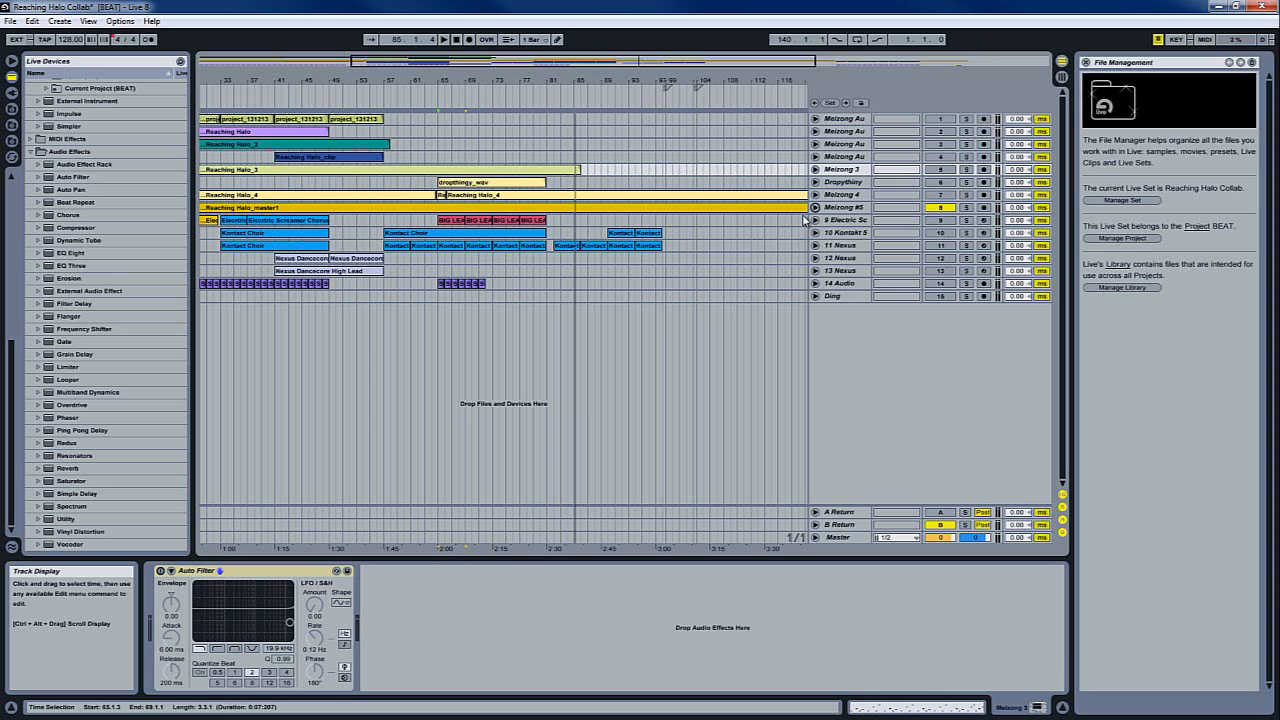
Step: Go through the Dropythiny, Meizong #5 and Meizong 4 tracks and show the Reaching Halo_master1 clip's waveform and sample properties
left_click(852, 184)
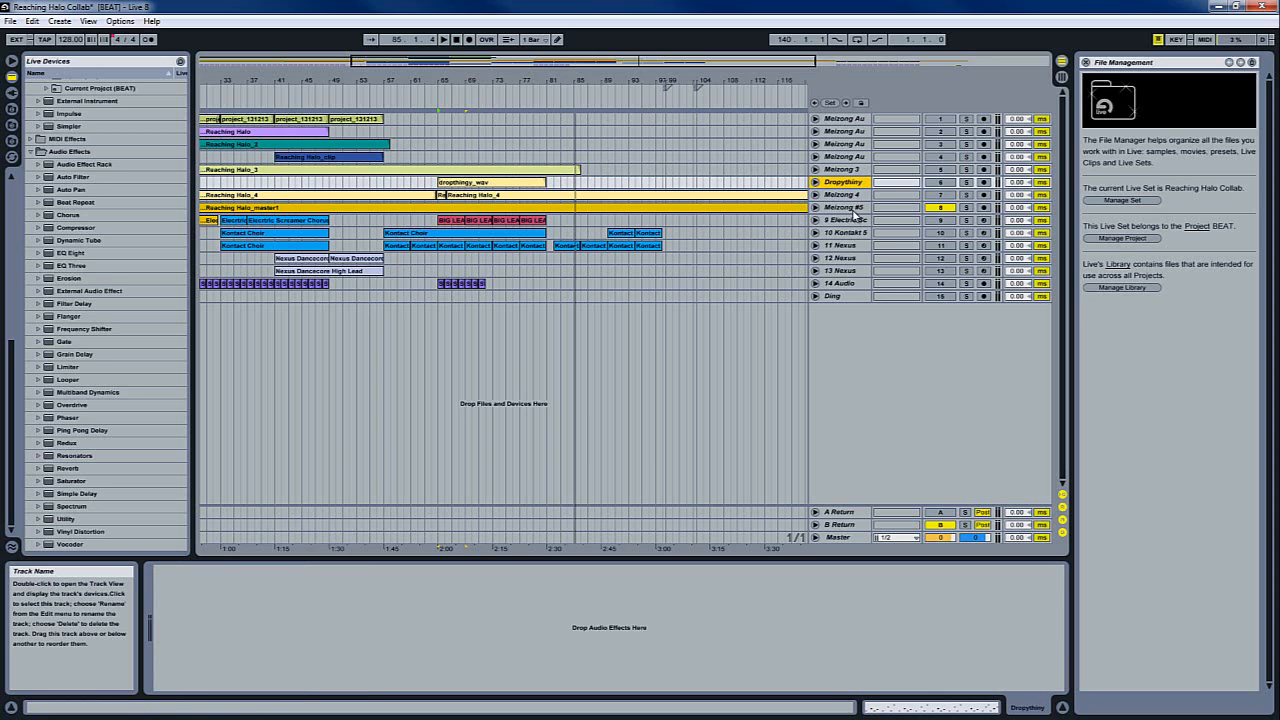
left_click(854, 208)
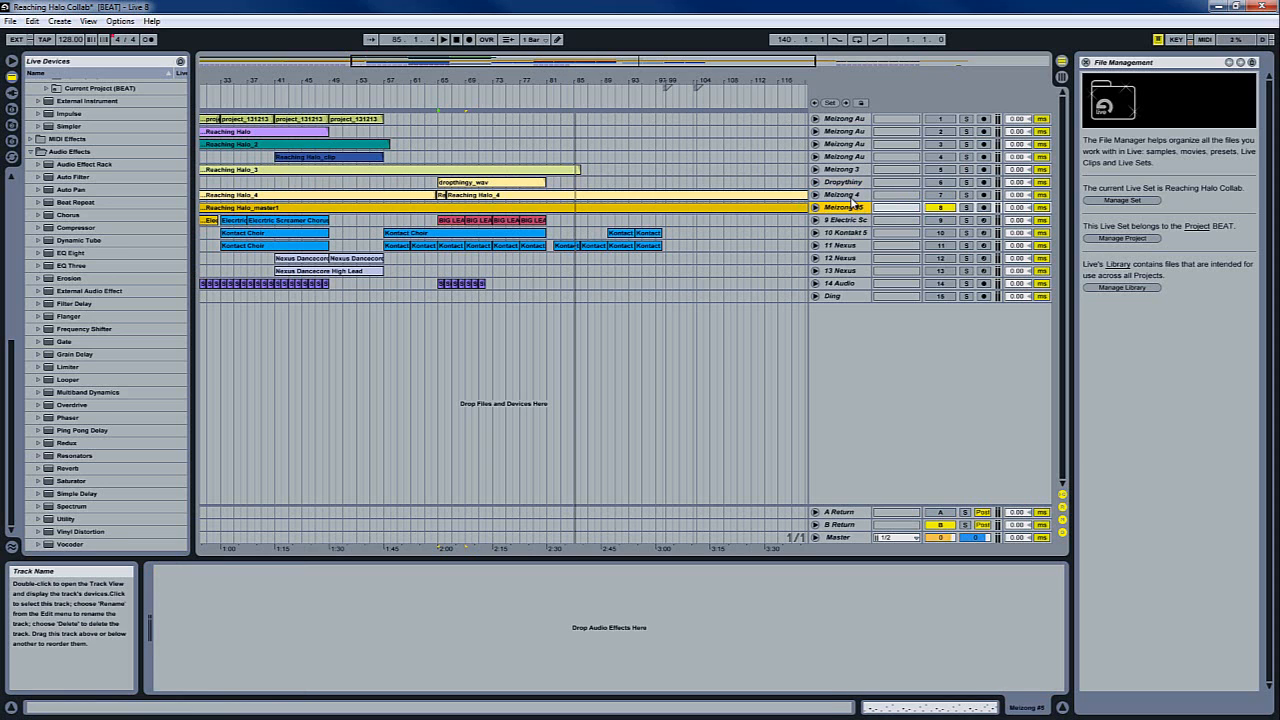
left_click(852, 196)
left_click(618, 211)
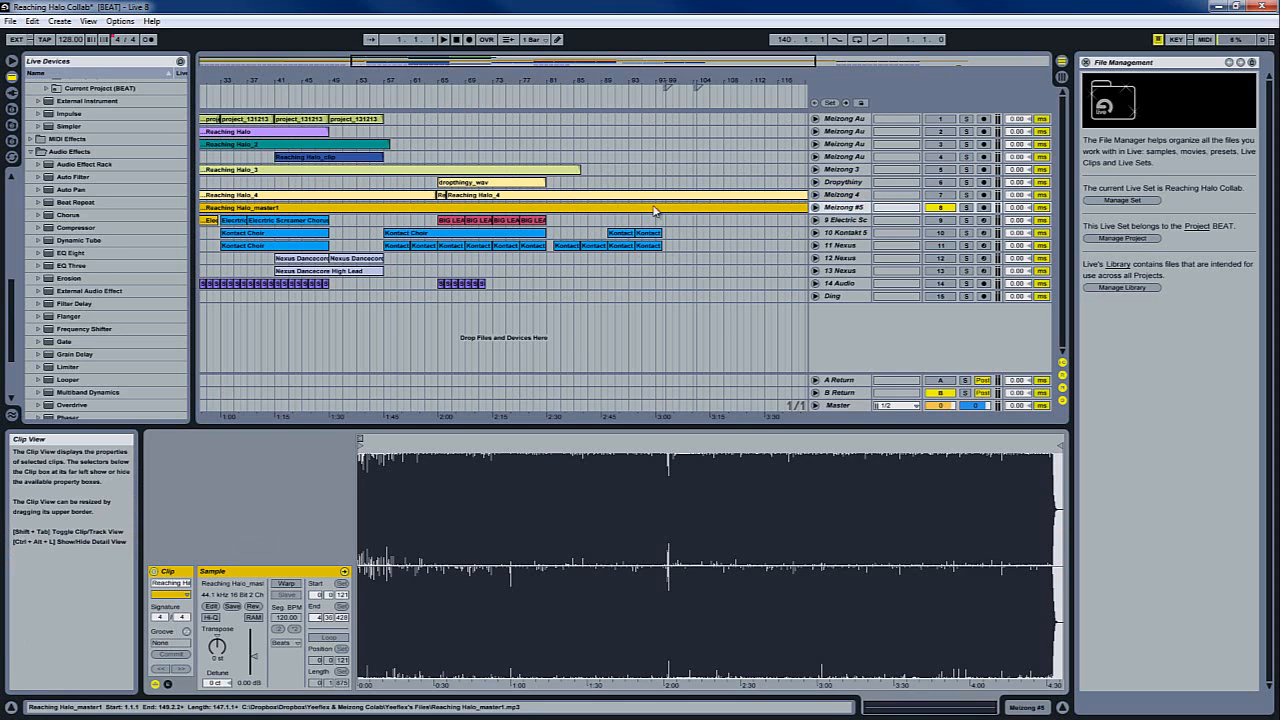
Step: Show the Electric Screamer track's device chain and widen the arrangement overview to span from bar 1 to about bar 125
left_click(848, 224)
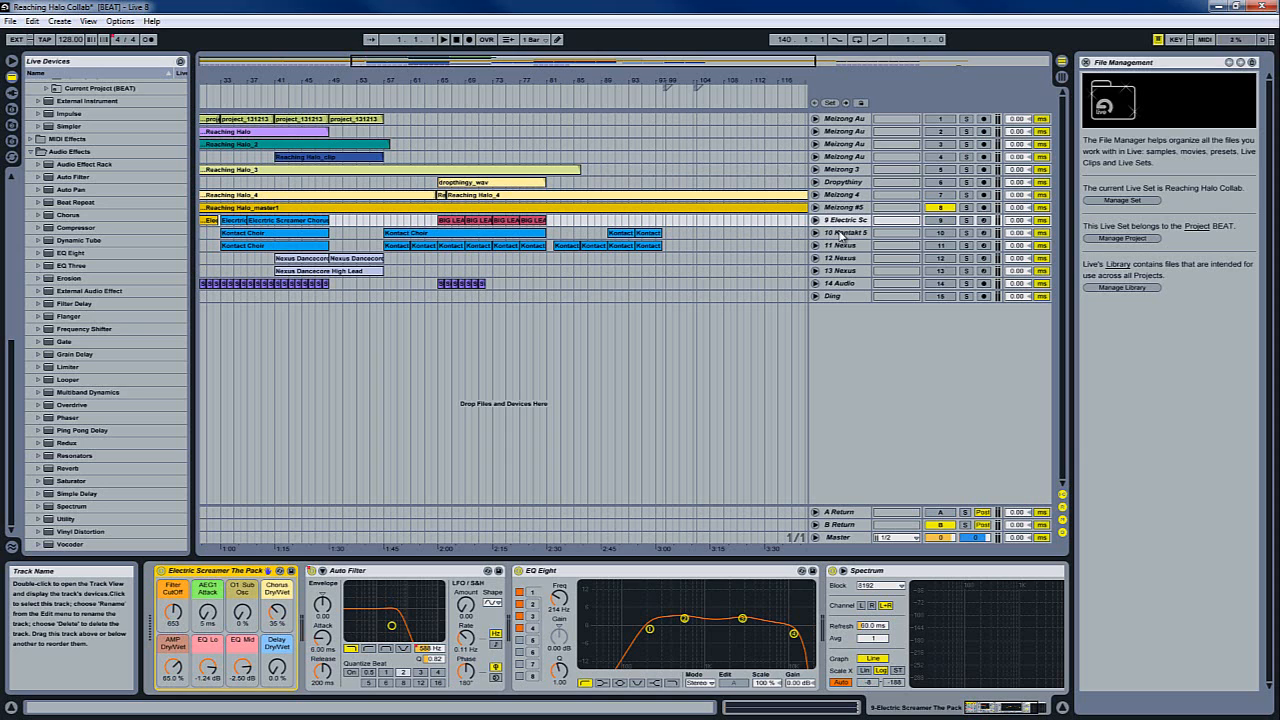
left_click(748, 64)
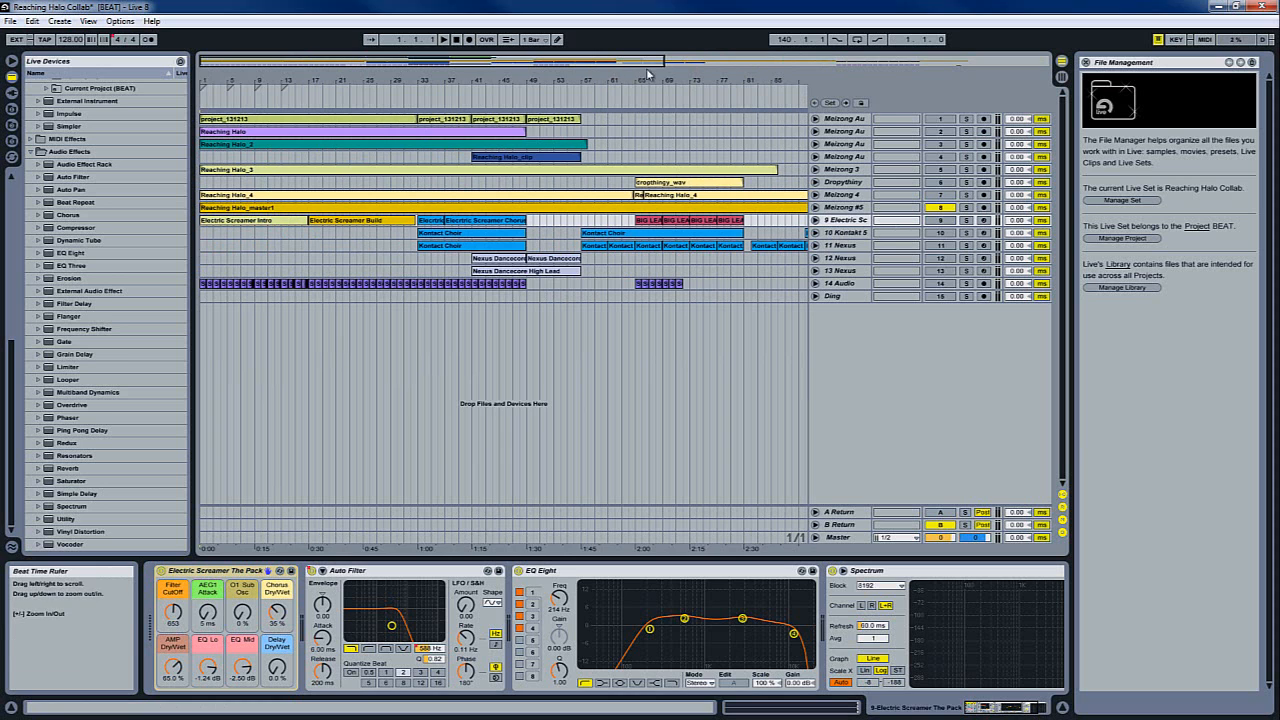
left_click_drag(663, 62, 875, 75)
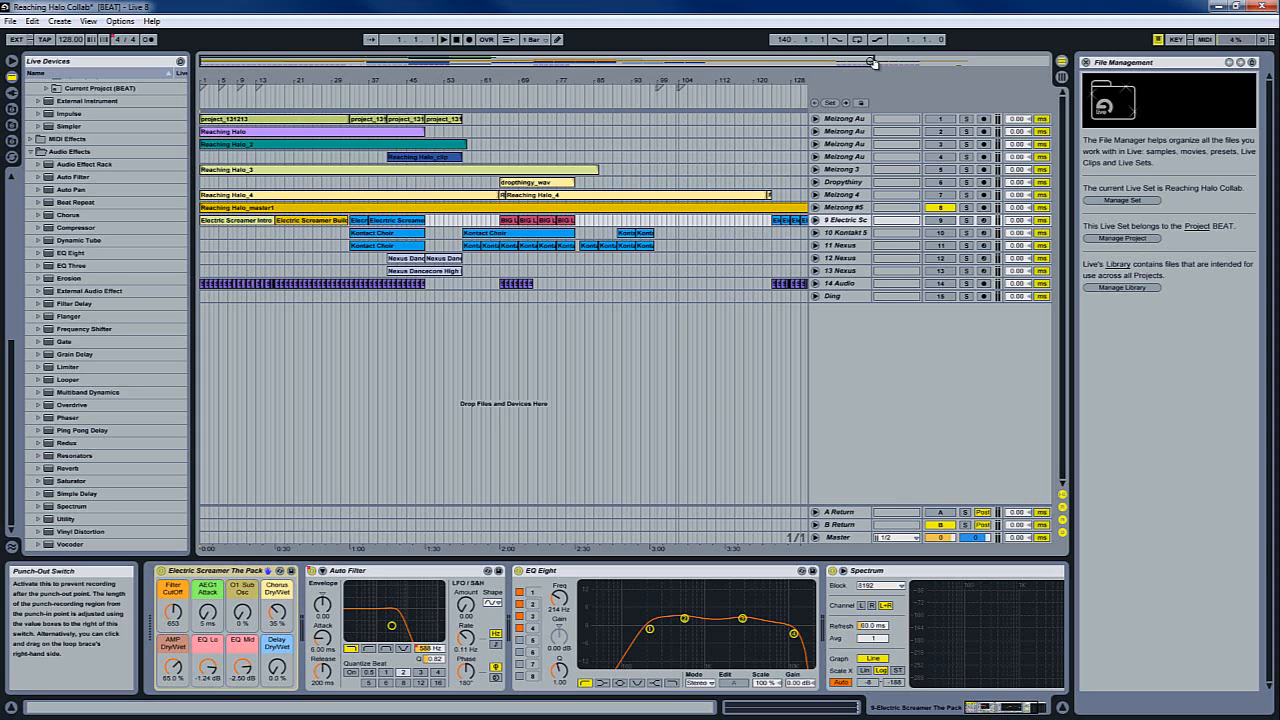
left_click_drag(873, 64, 856, 63)
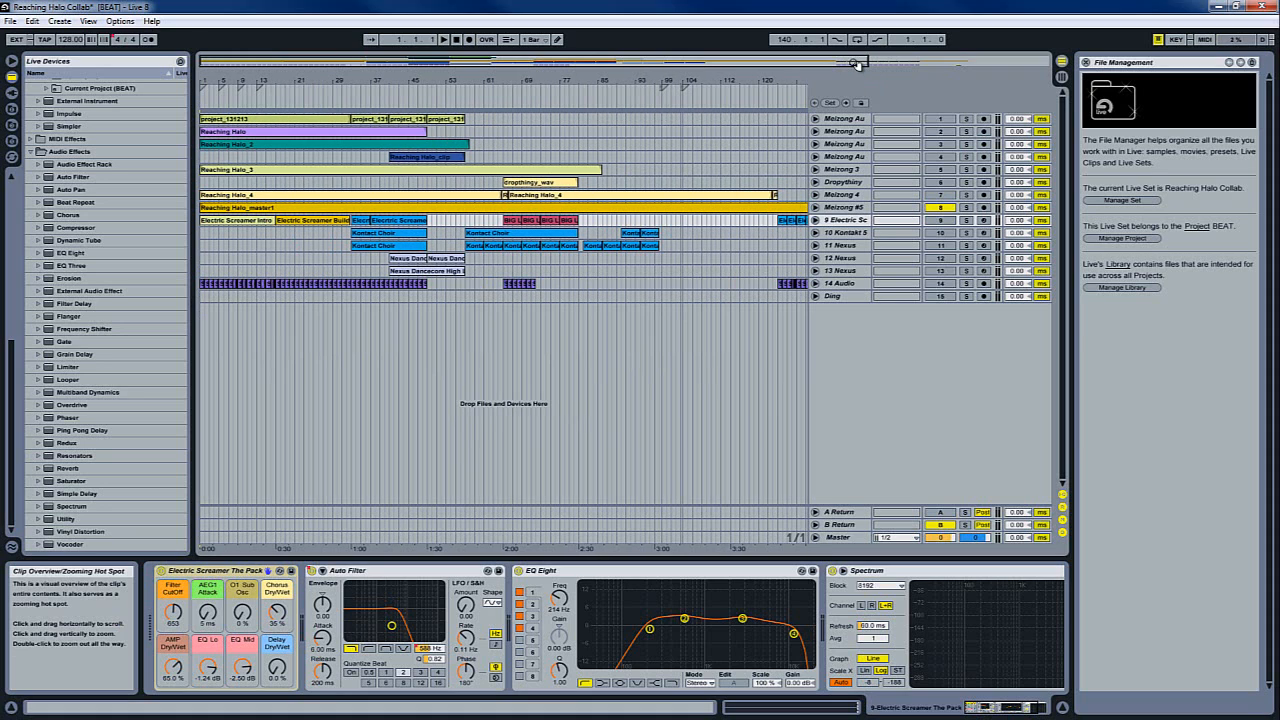